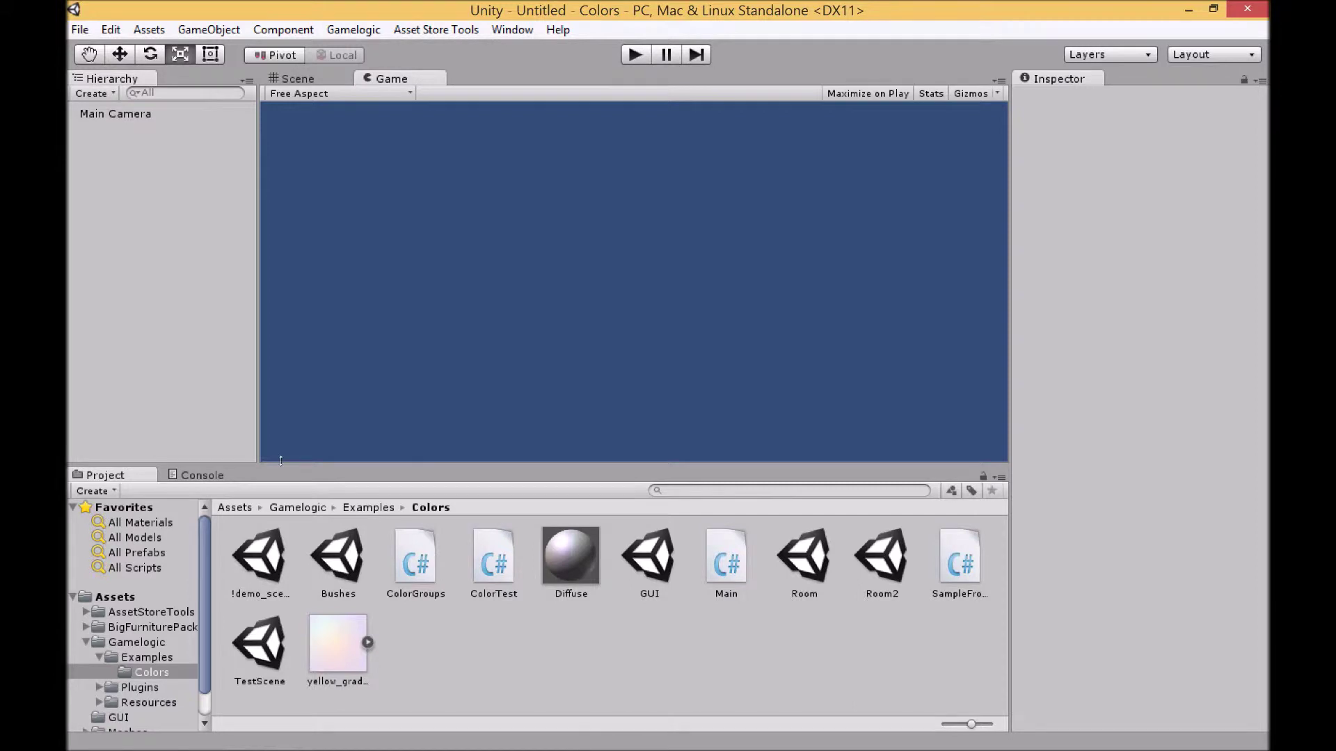
# Create an empty GameObject and add the Palette Generator script component to it
pyautogui.rightClick(95, 201)
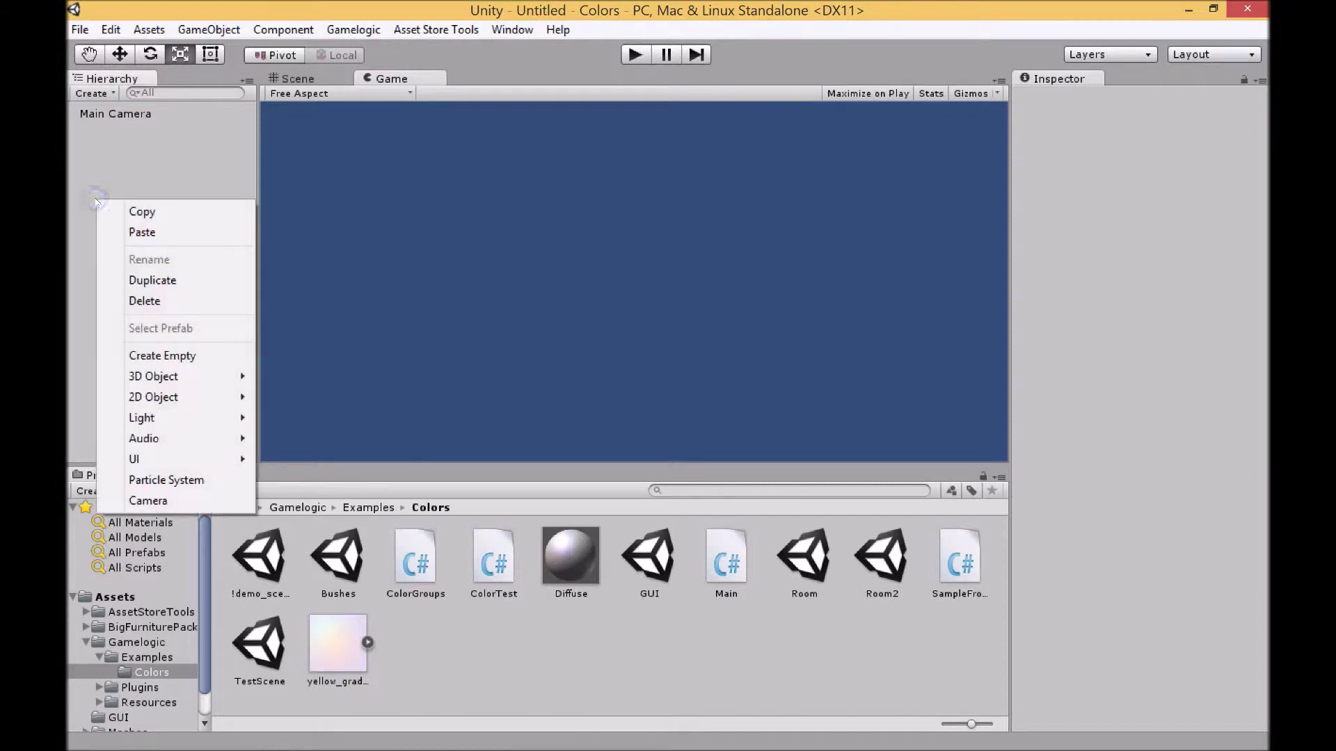
pyautogui.click(202, 352)
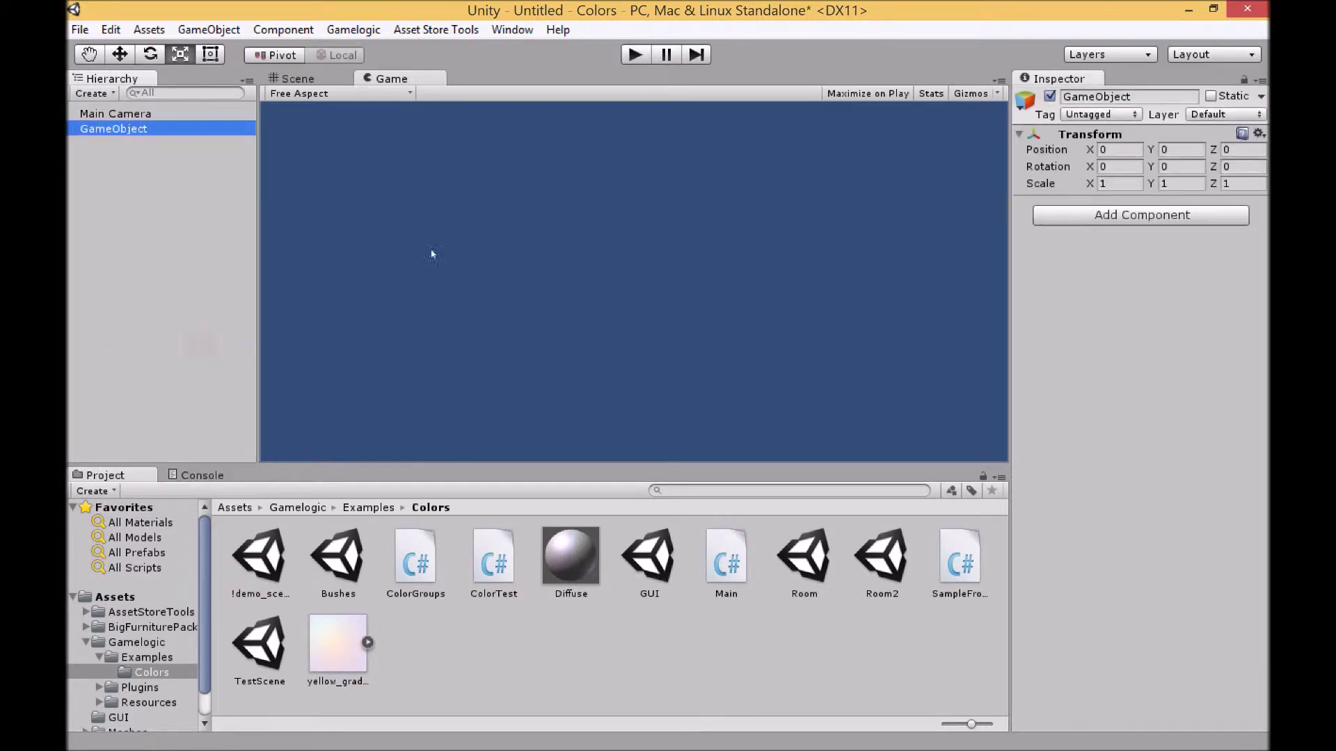
pyautogui.click(1116, 215)
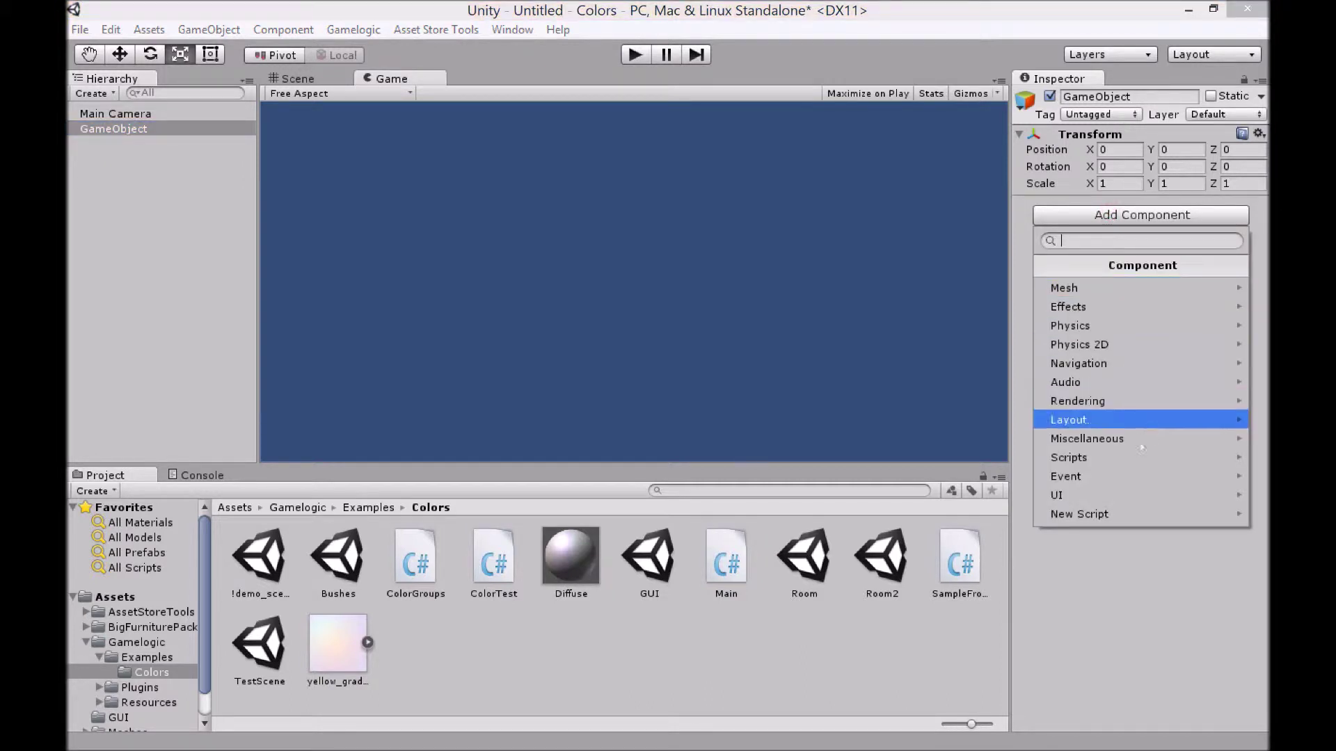
pyautogui.click(1134, 464)
pyautogui.click(1136, 376)
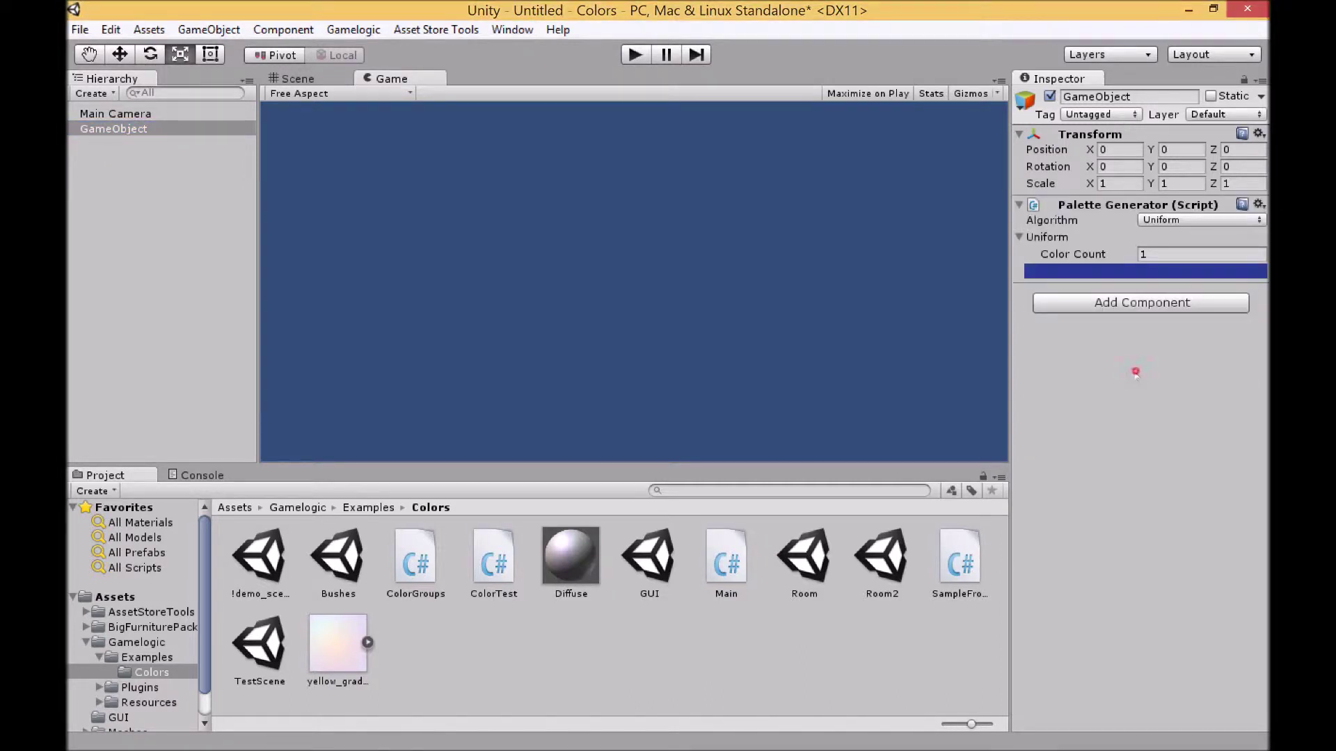
# Leave the algorithm on Uniform and open the Room example scene
pyautogui.click(1259, 220)
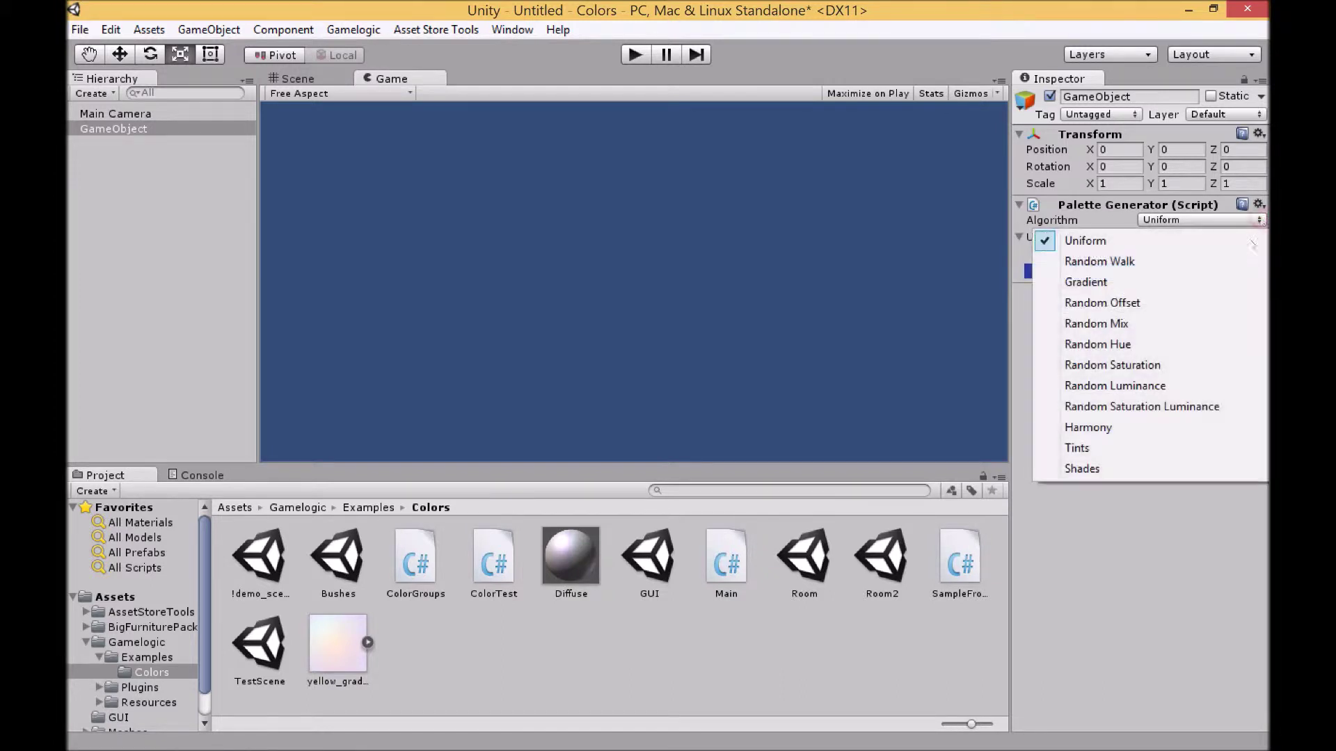
pyautogui.click(1117, 560)
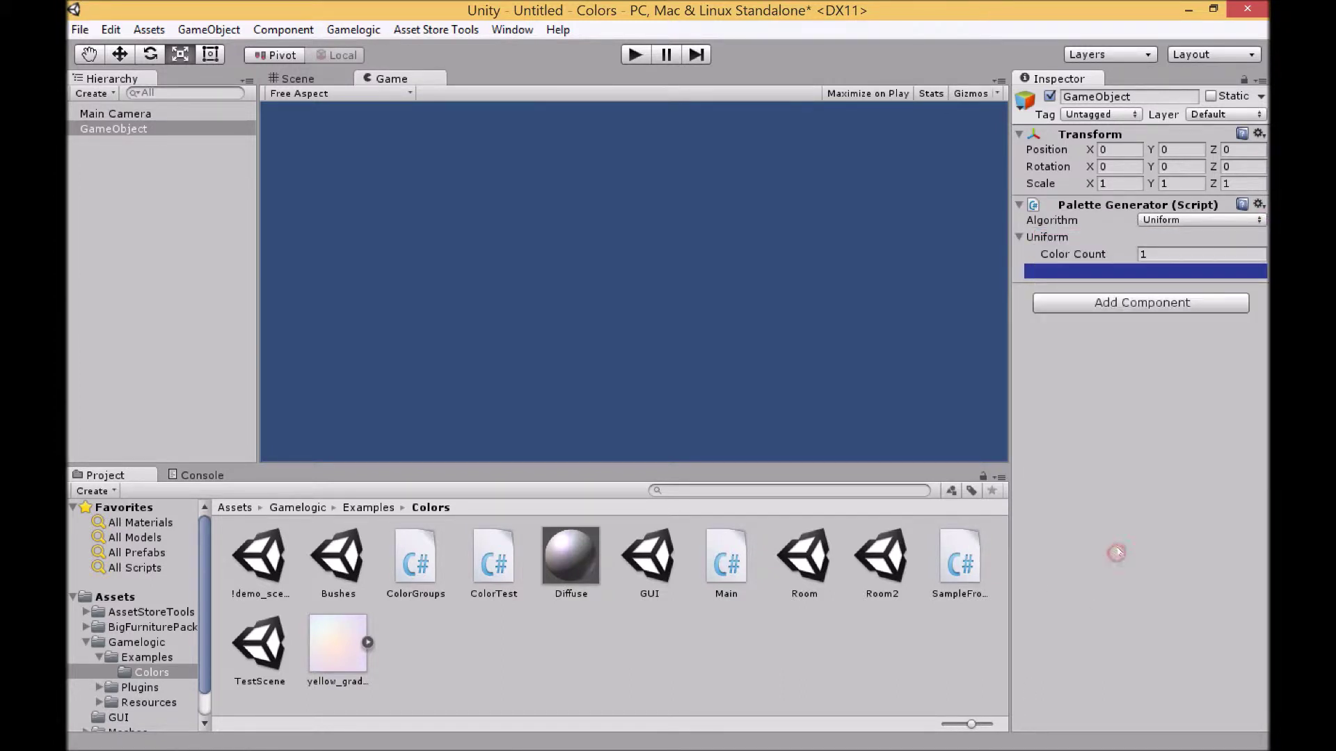
pyautogui.doubleClick(805, 556)
# Discard the untitled scene's changes and select Colors, keeping its Uniform algorithm
pyautogui.click(727, 425)
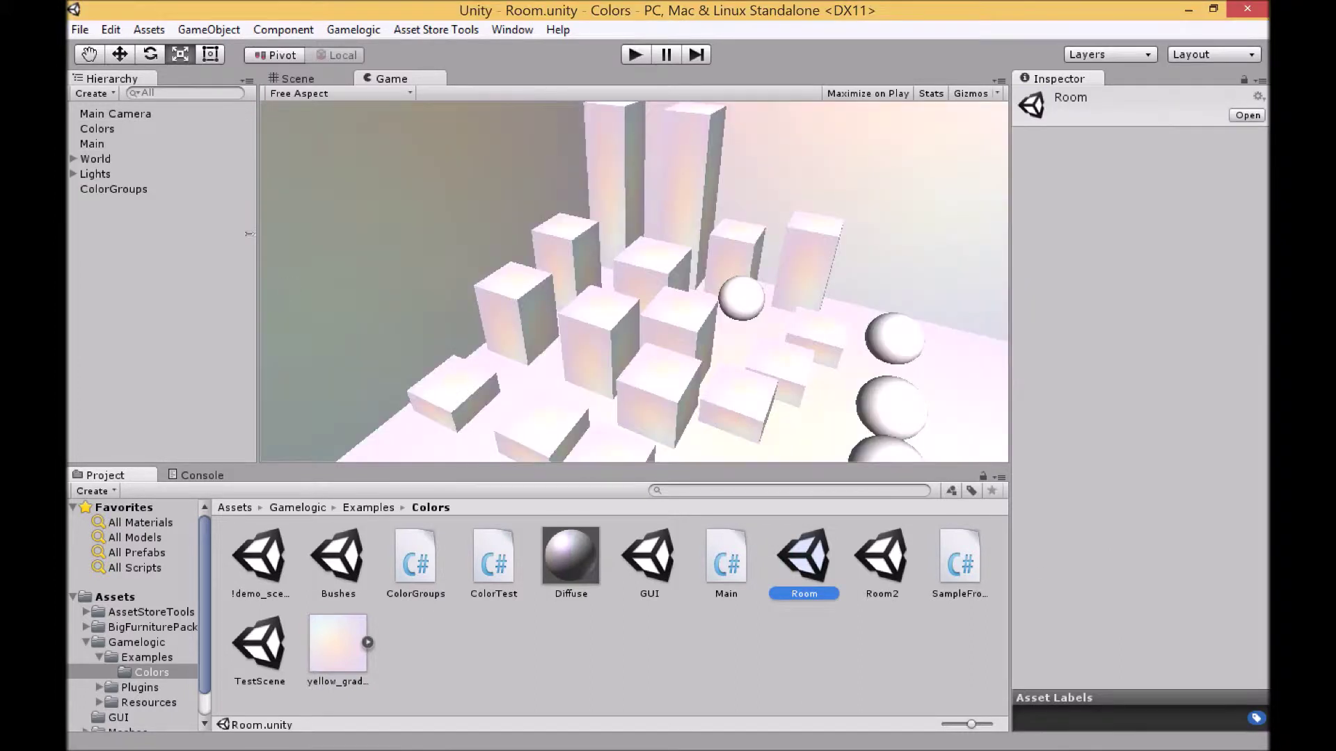
pyautogui.click(96, 128)
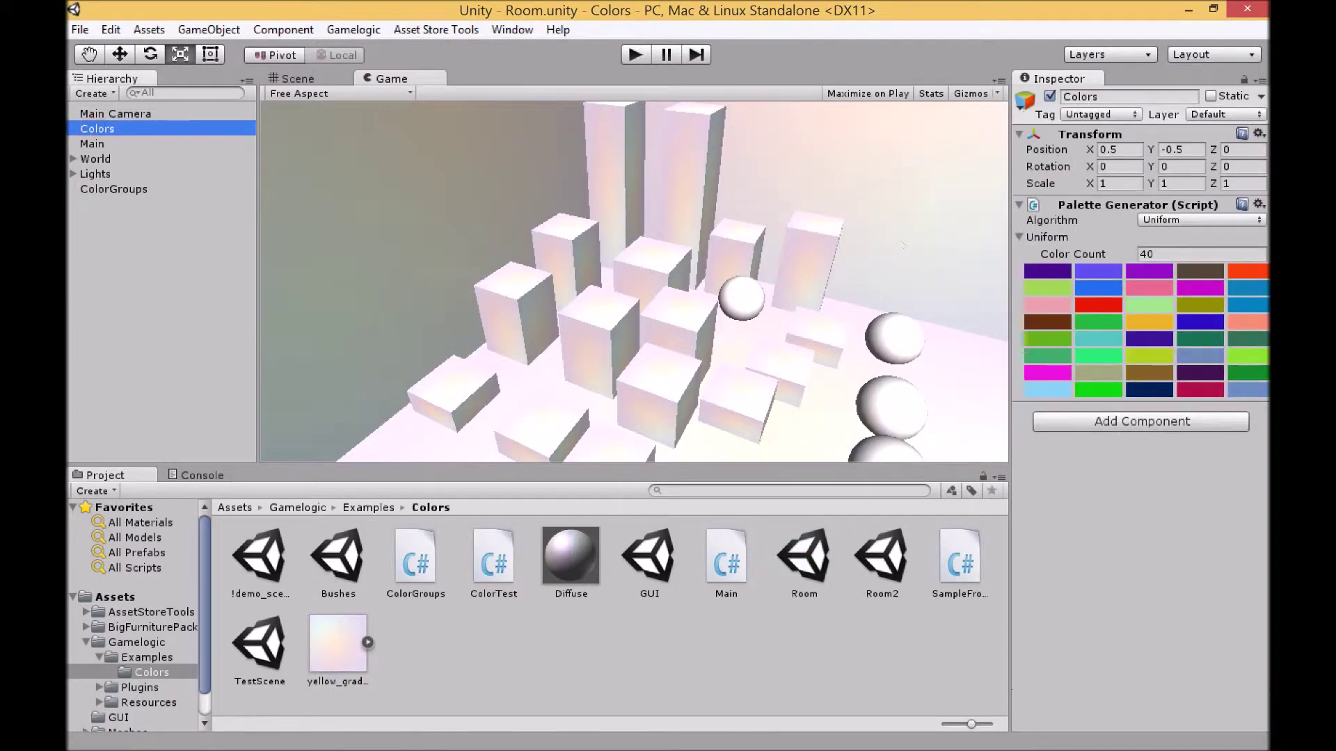
pyautogui.click(1260, 220)
pyautogui.click(1259, 220)
pyautogui.click(1259, 219)
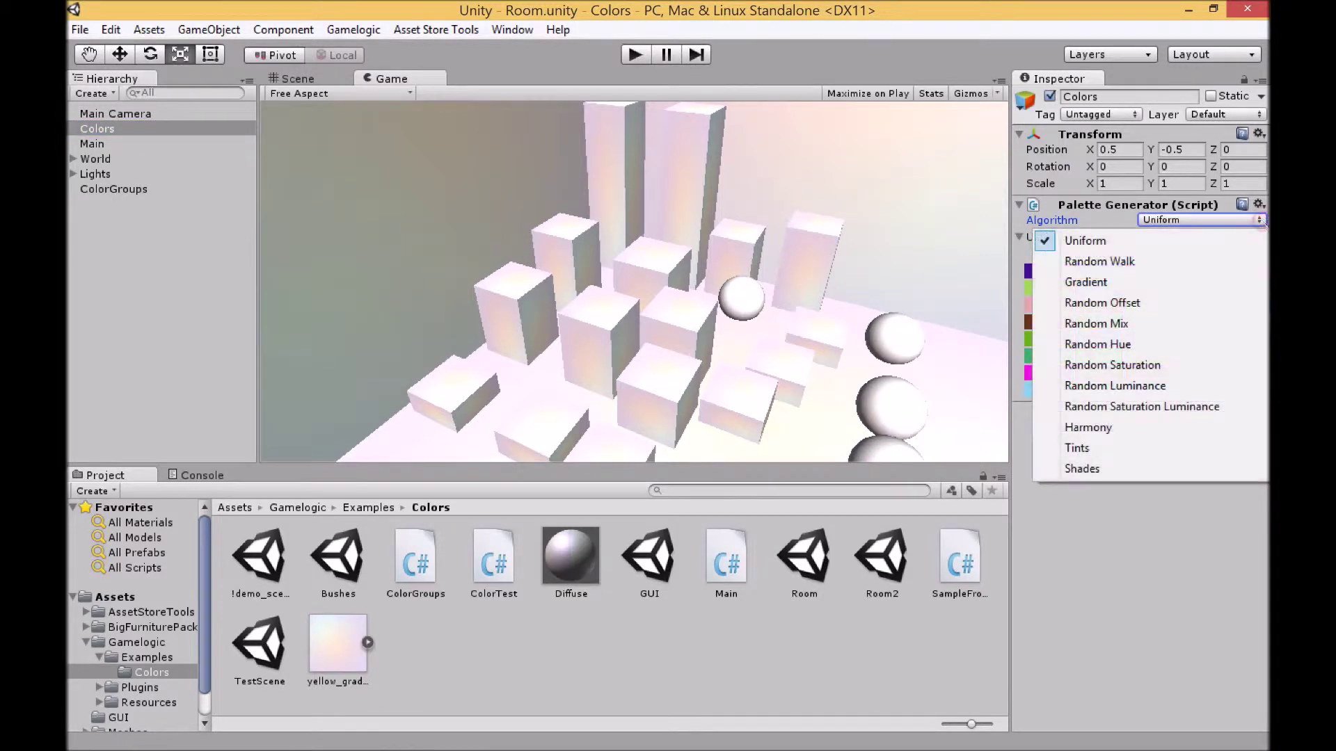
pyautogui.click(1248, 518)
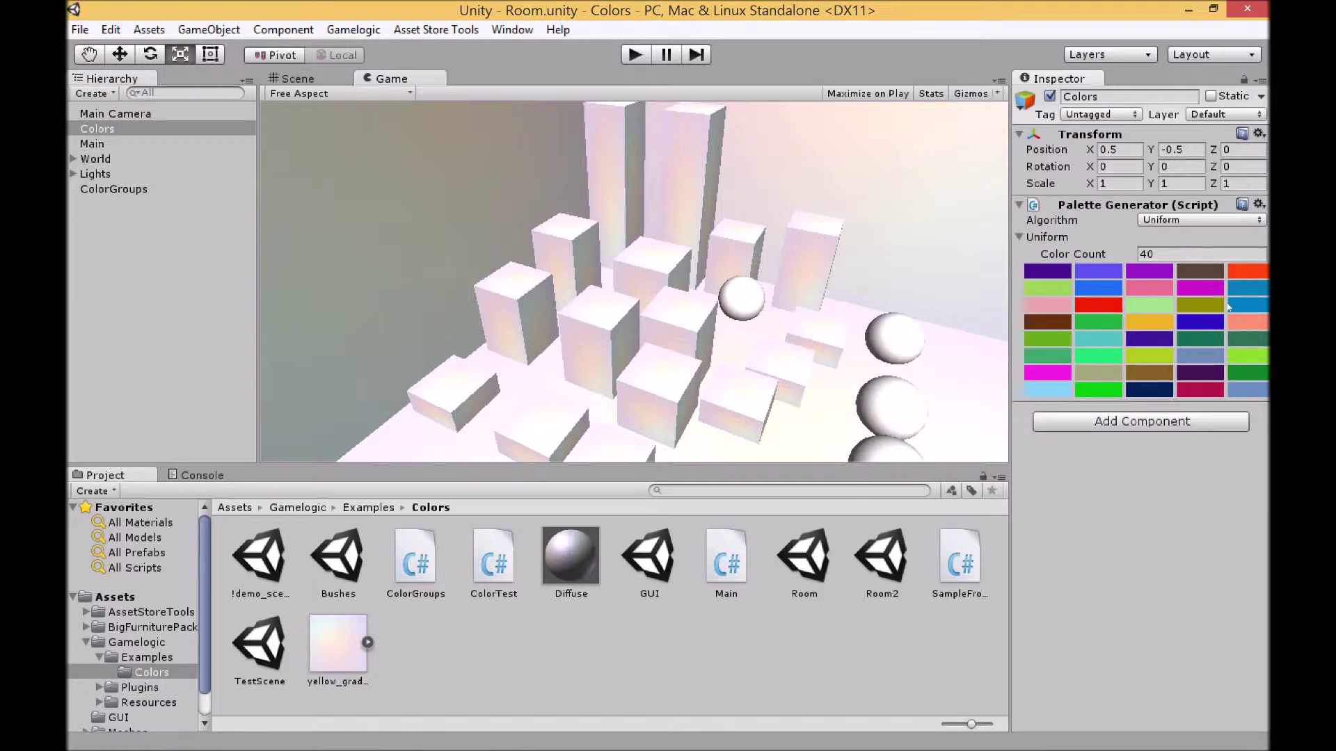
# Change the Colors palette's Color Count from 40 to 20 and run the Room scene
pyautogui.click(1188, 253)
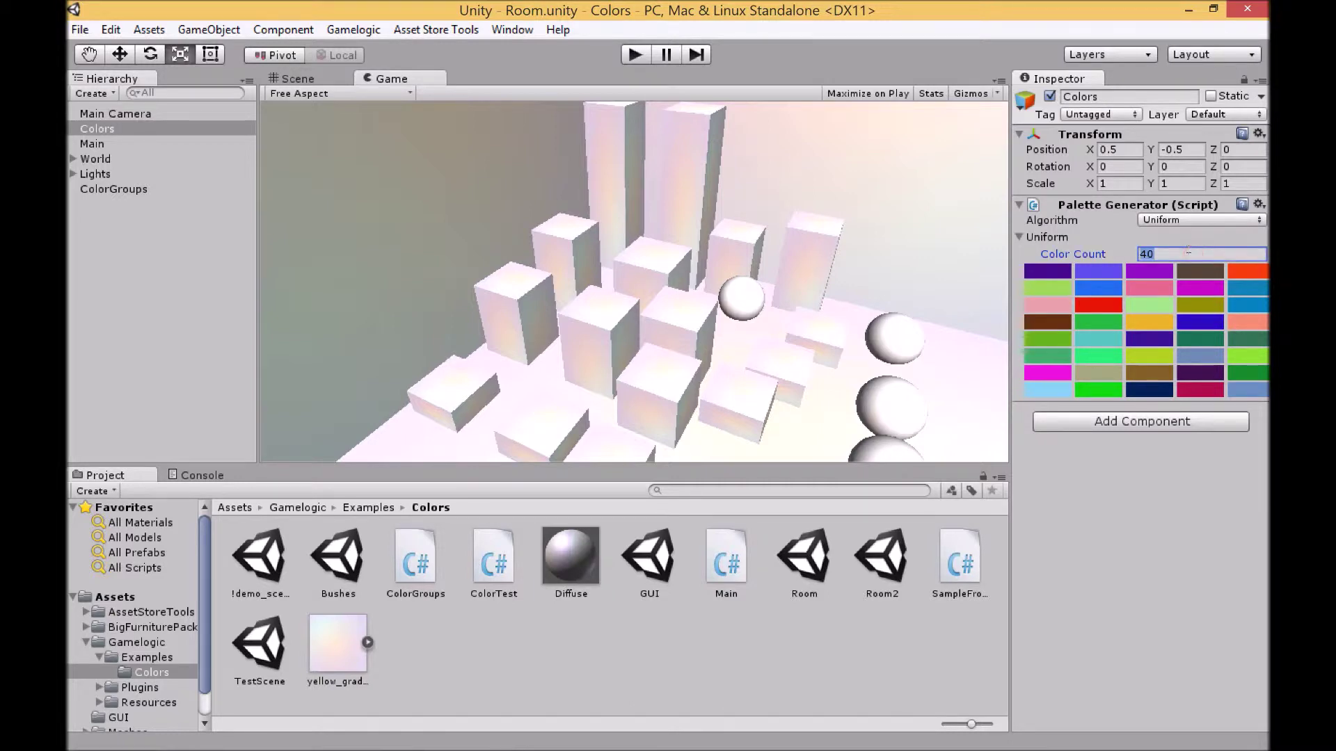
pyautogui.write('20')
pyautogui.click(1148, 466)
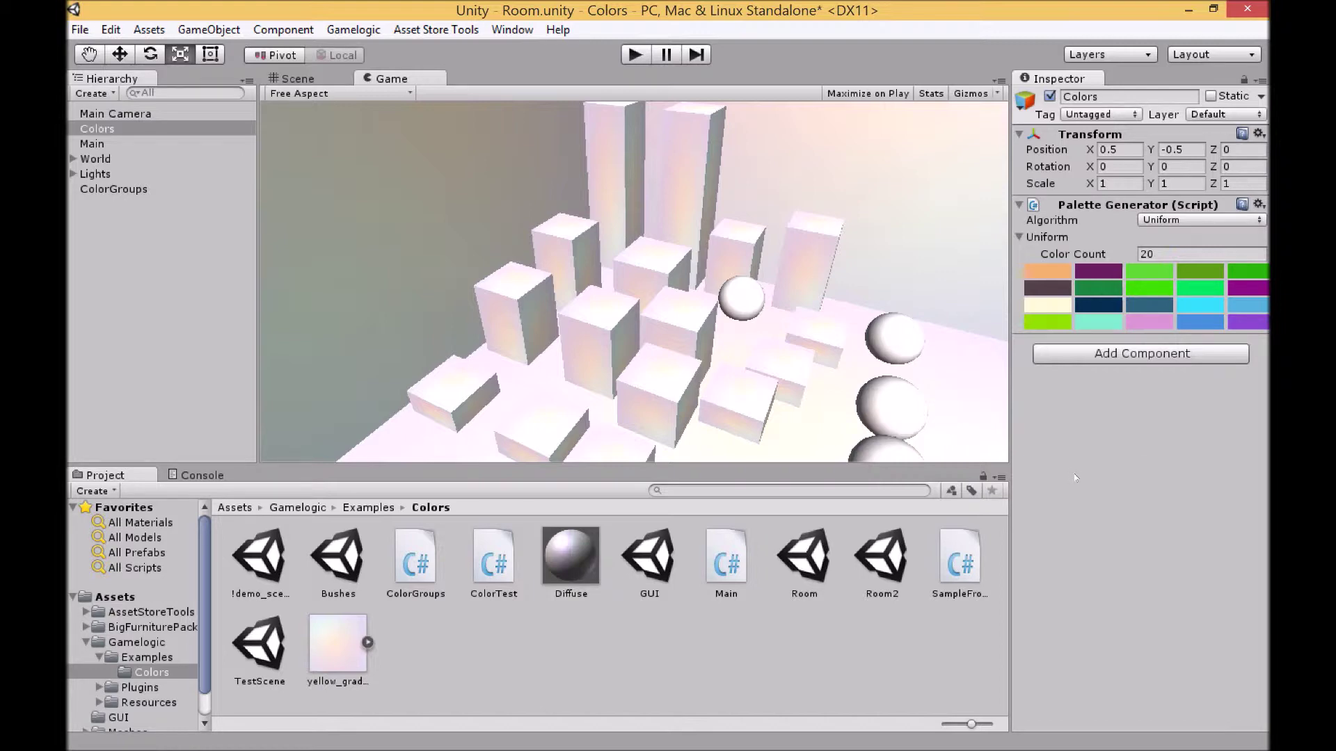
pyautogui.click(640, 56)
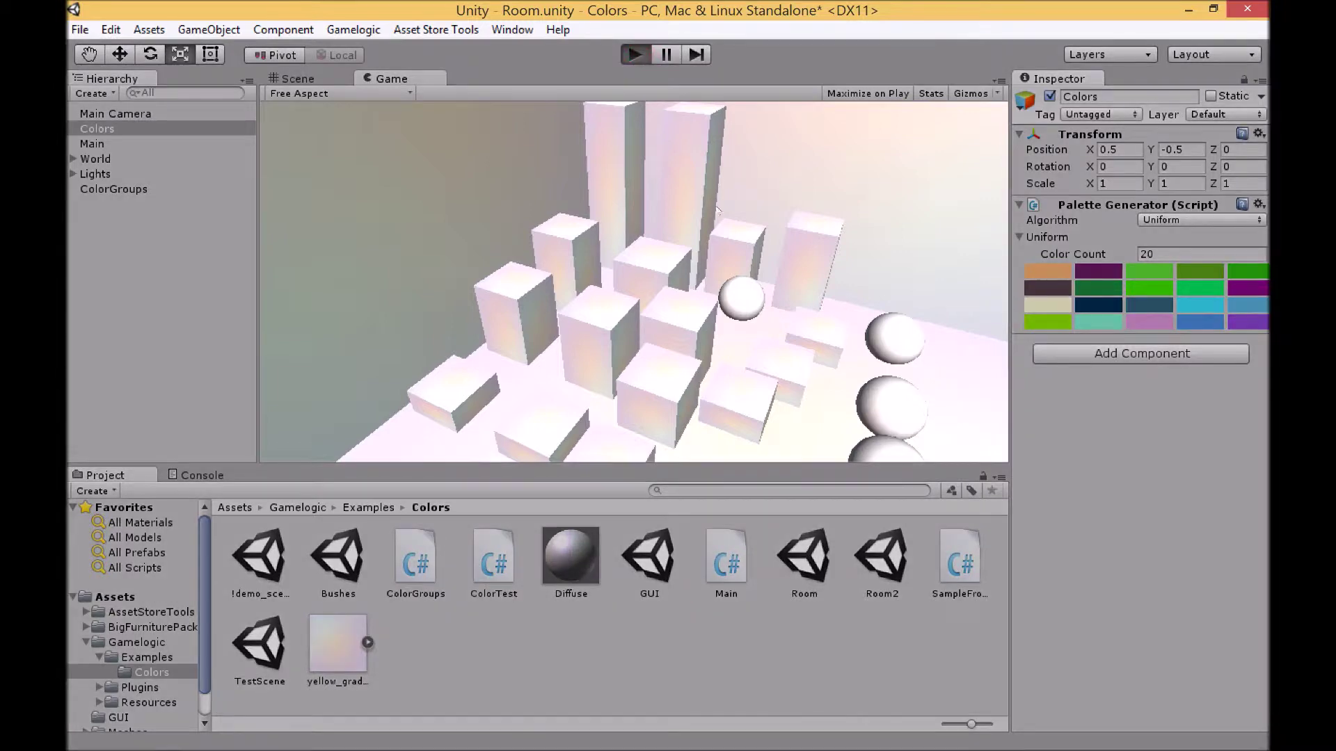
# Regenerate the Room's random colours six times in the Game view, then stop play mode
pyautogui.click(716, 210)
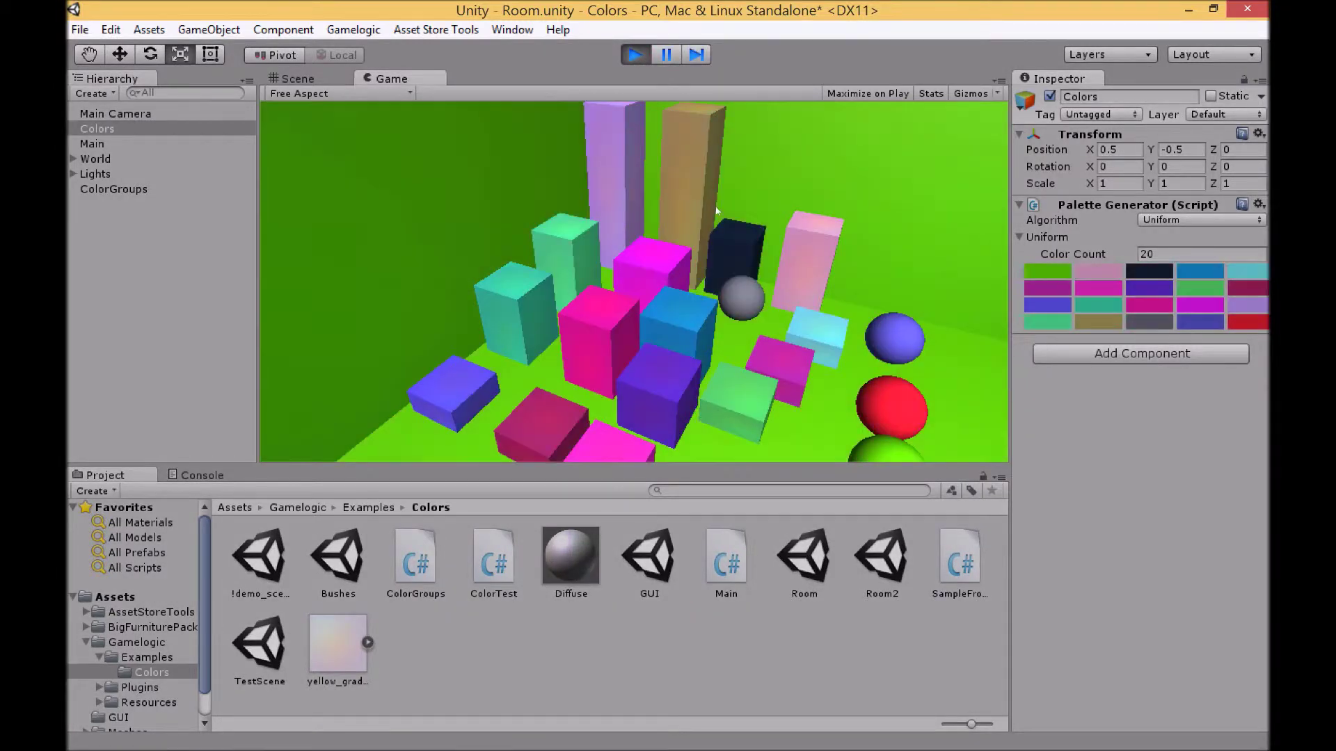
pyautogui.click(716, 211)
pyautogui.click(717, 211)
pyautogui.click(717, 210)
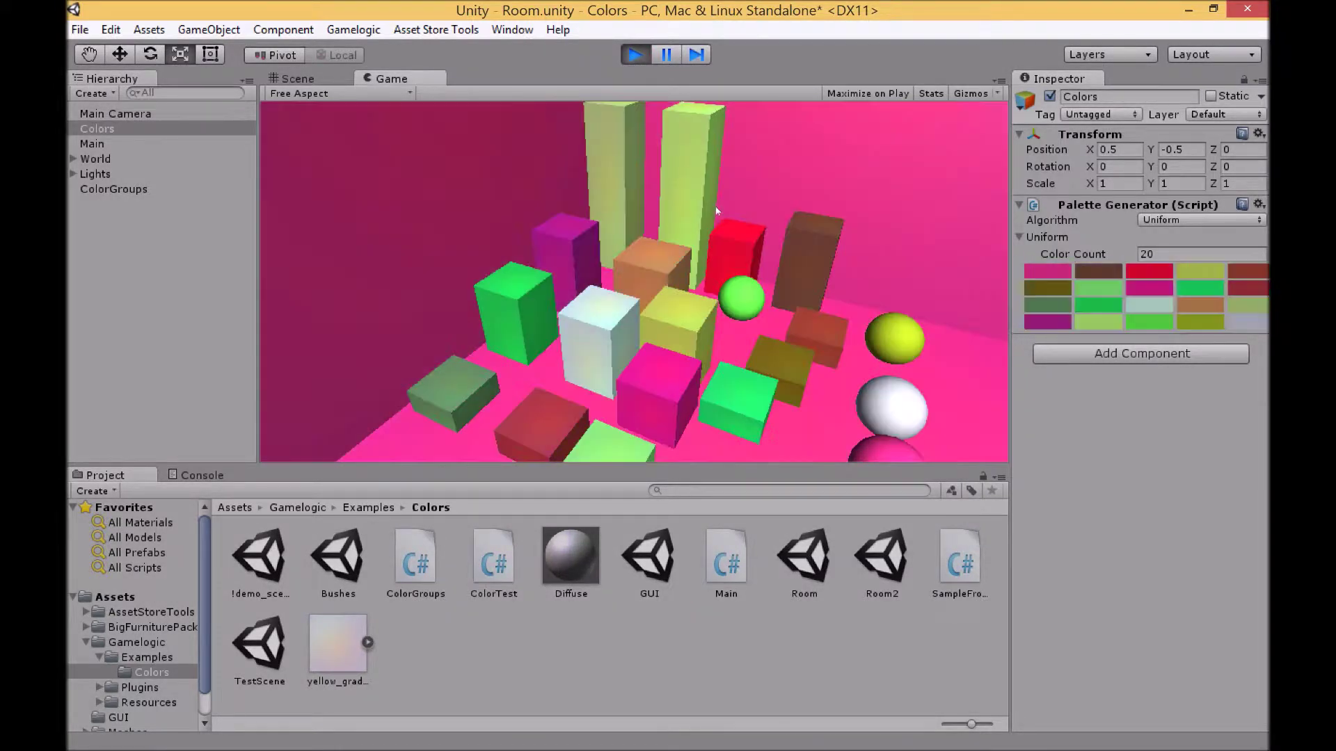
pyautogui.click(716, 208)
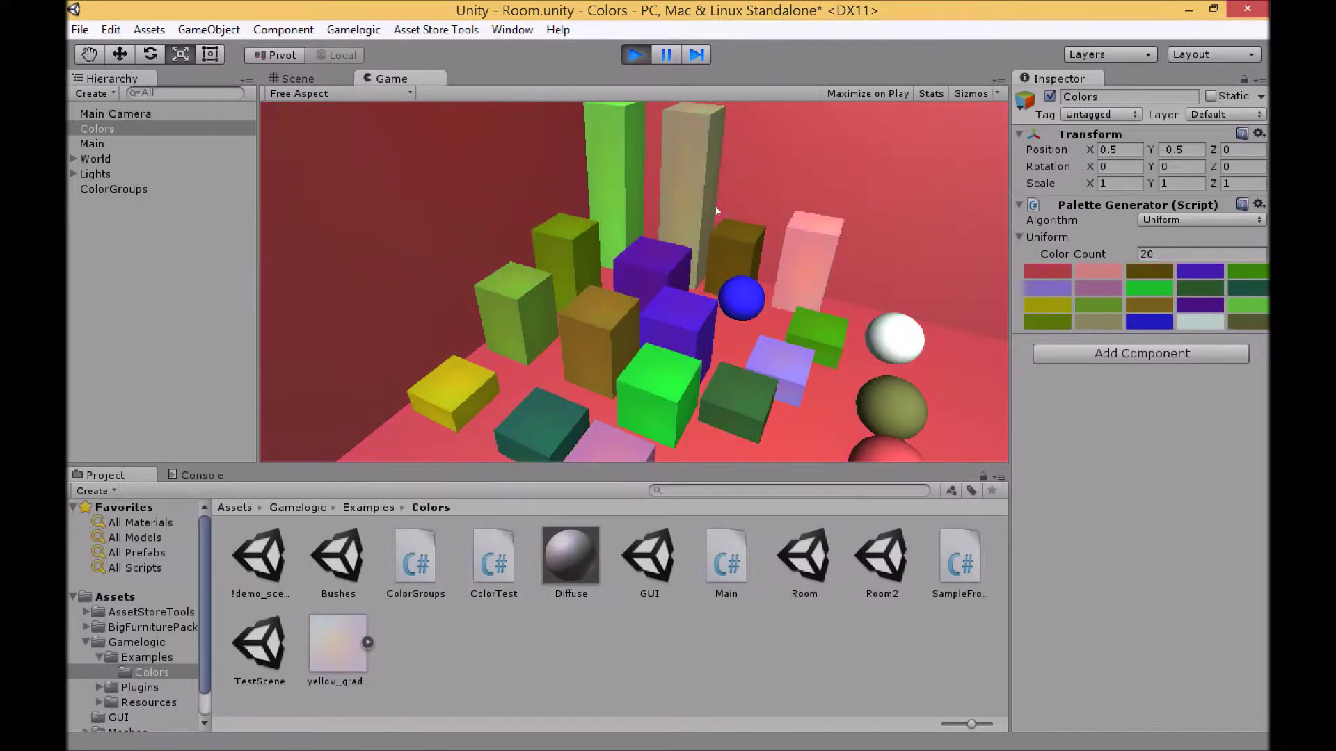
pyautogui.click(716, 206)
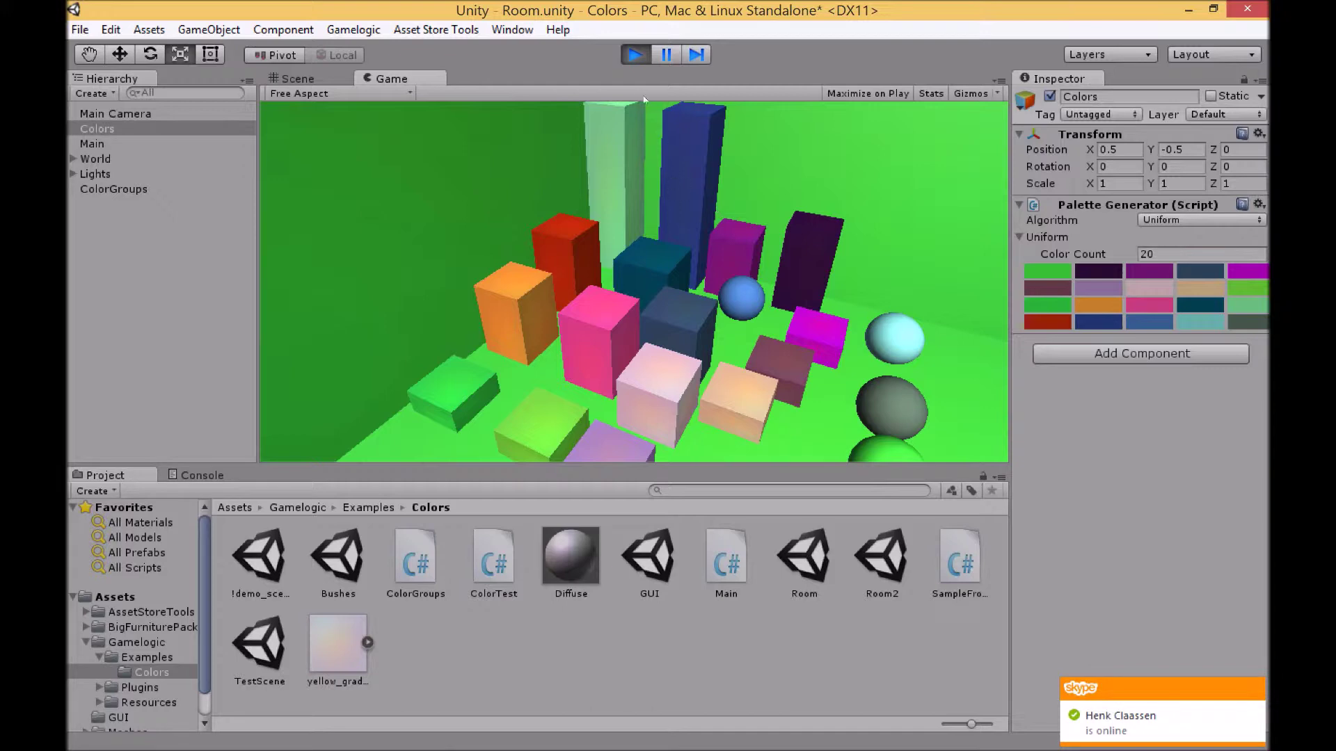
pyautogui.click(635, 55)
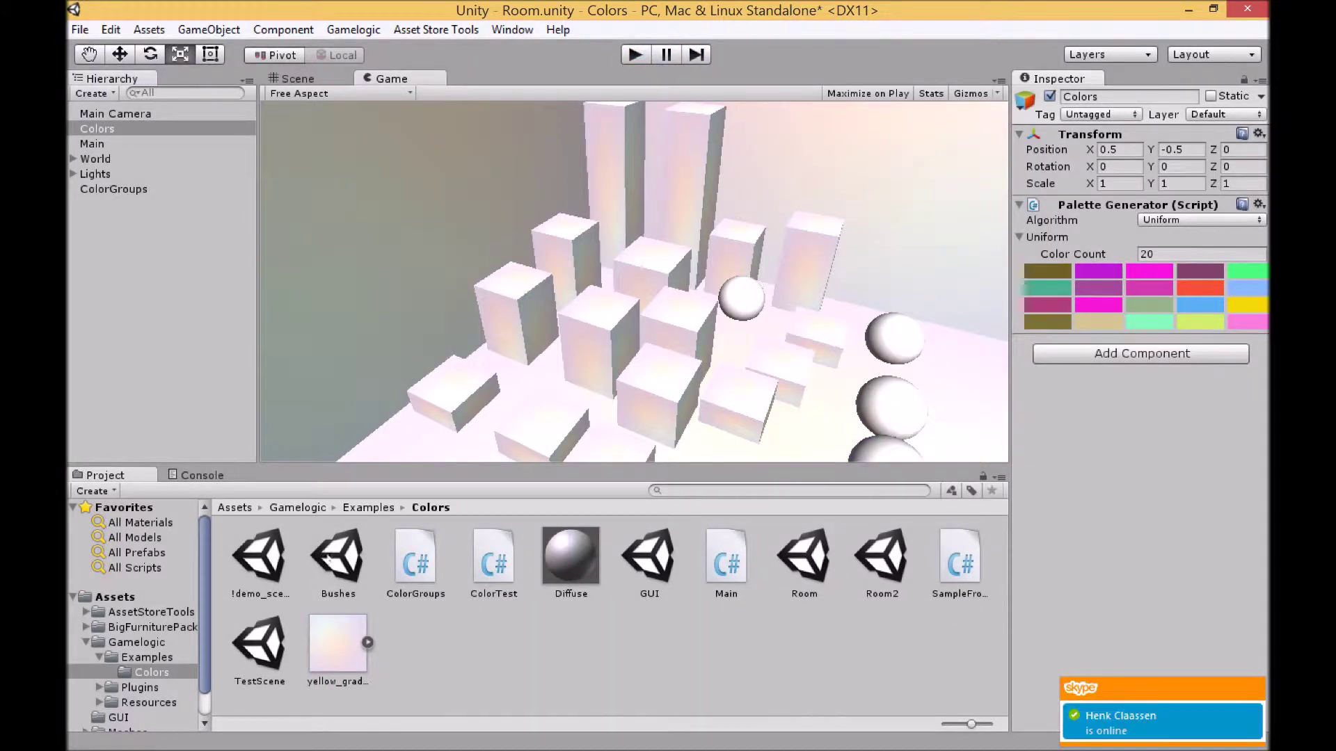
# Open the Bushes scene without saving Room and select its Colors object
pyautogui.doubleClick(332, 560)
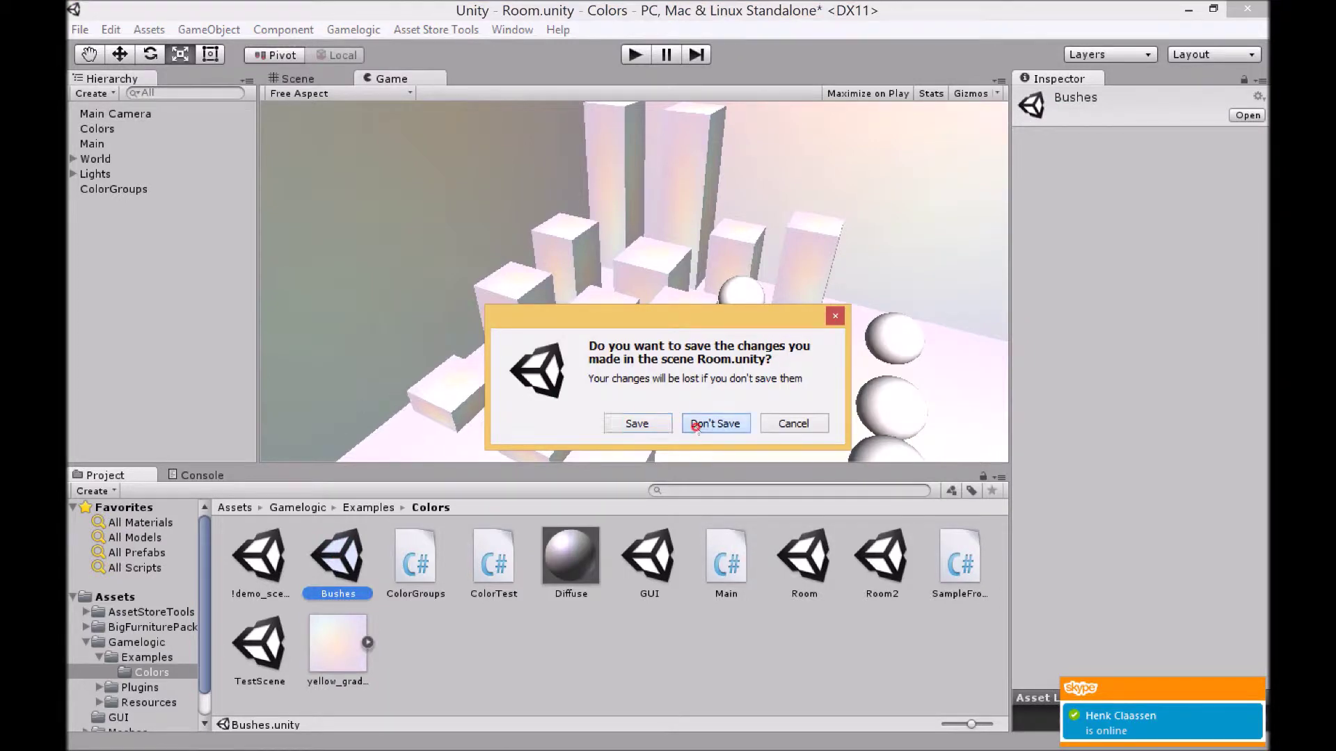
pyautogui.click(714, 424)
pyautogui.click(95, 252)
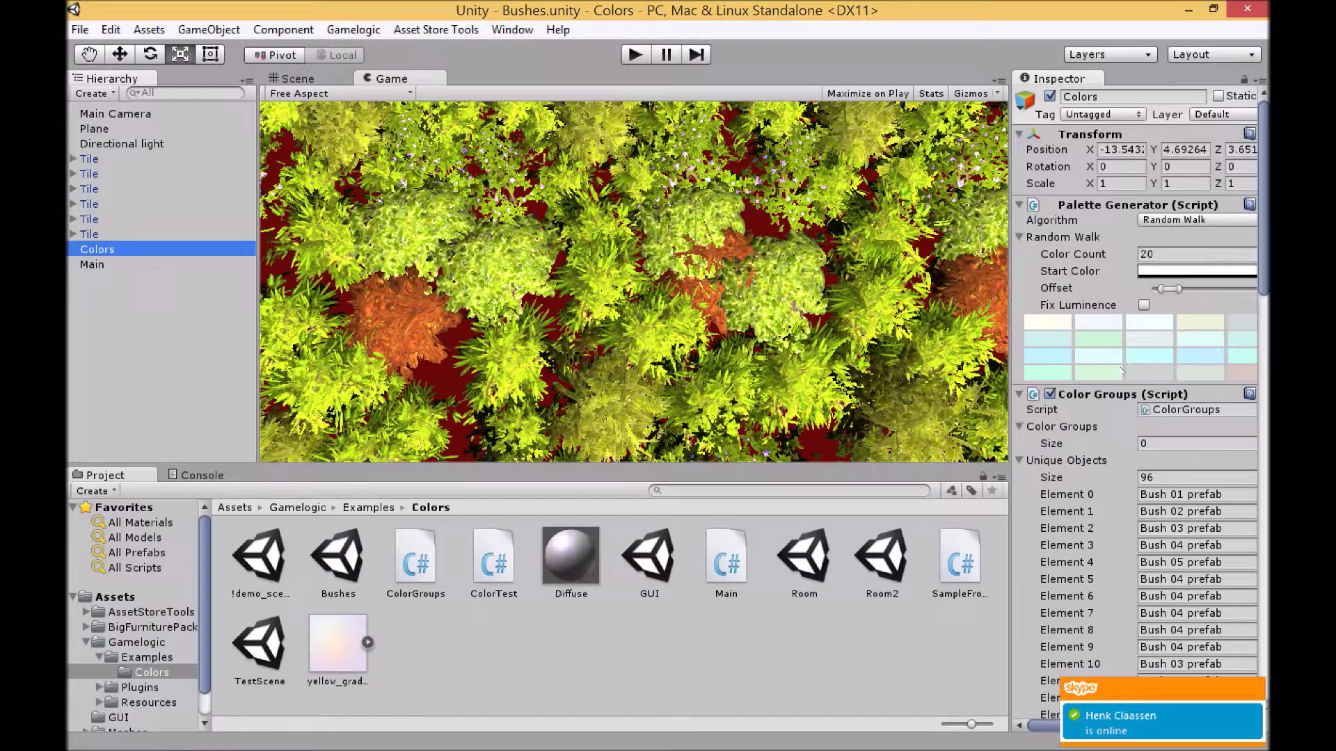
# Reapply Random Walk to regenerate the palette, keeping a white Start Color
pyautogui.click(1218, 220)
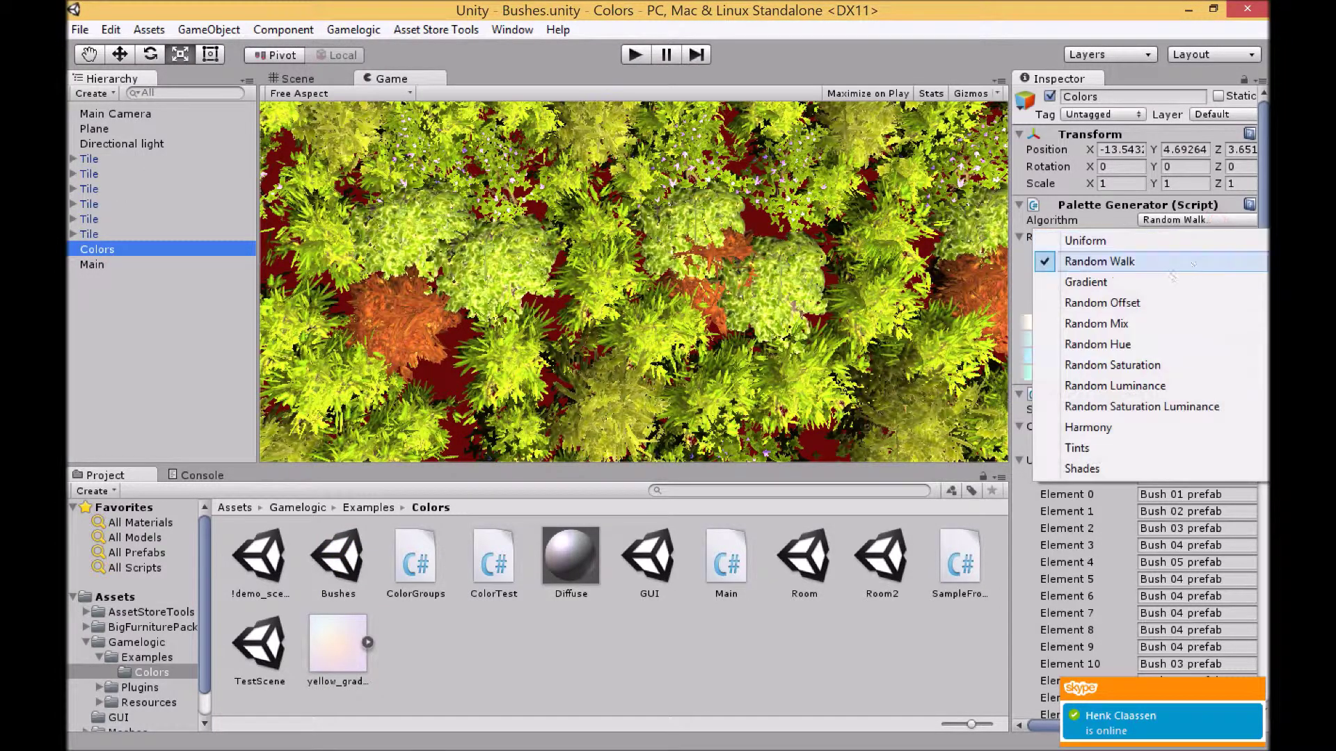
pyautogui.click(1187, 260)
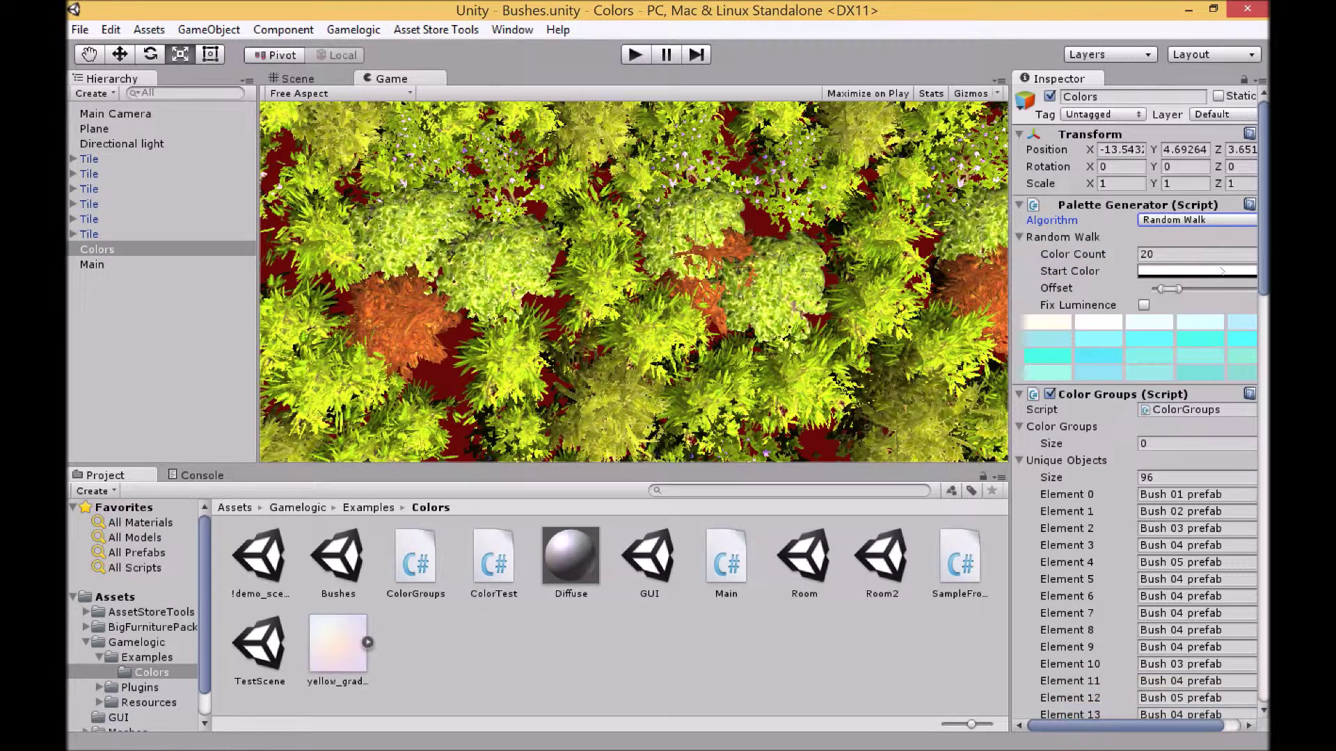
pyautogui.click(1222, 271)
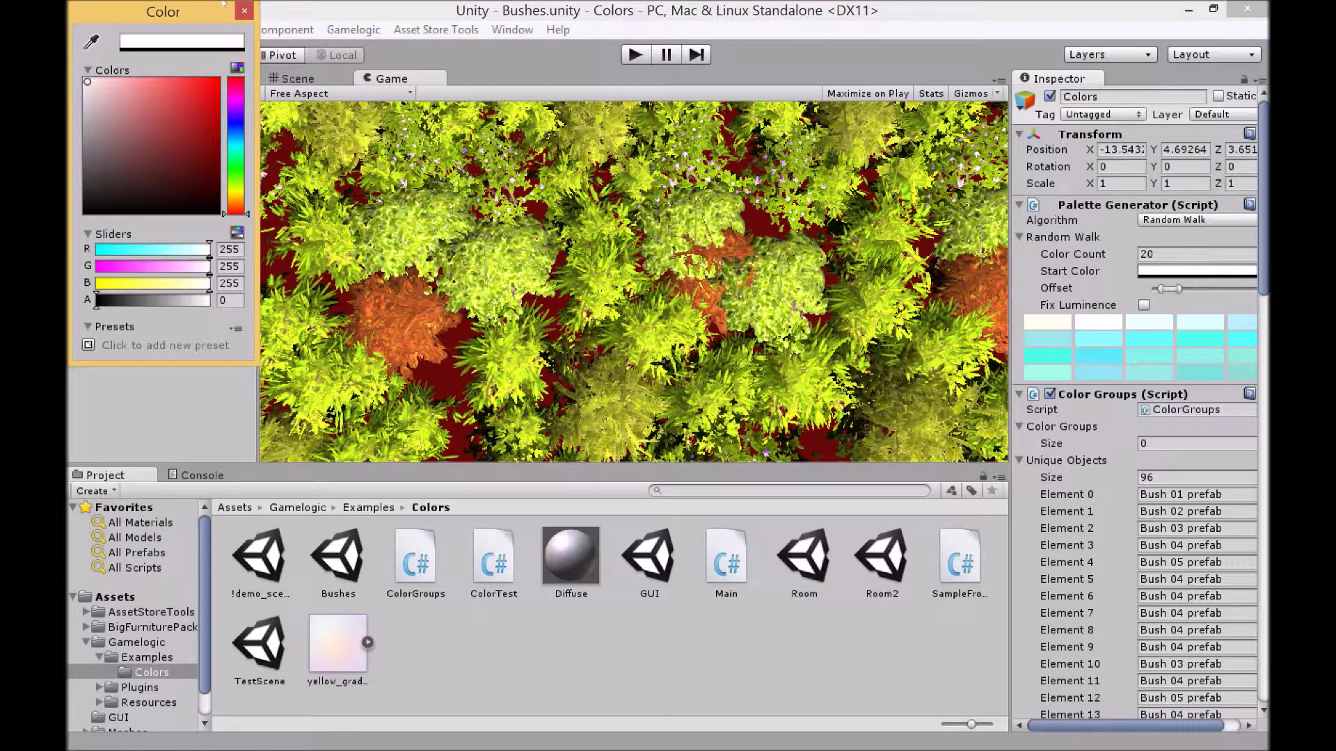
pyautogui.click(244, 10)
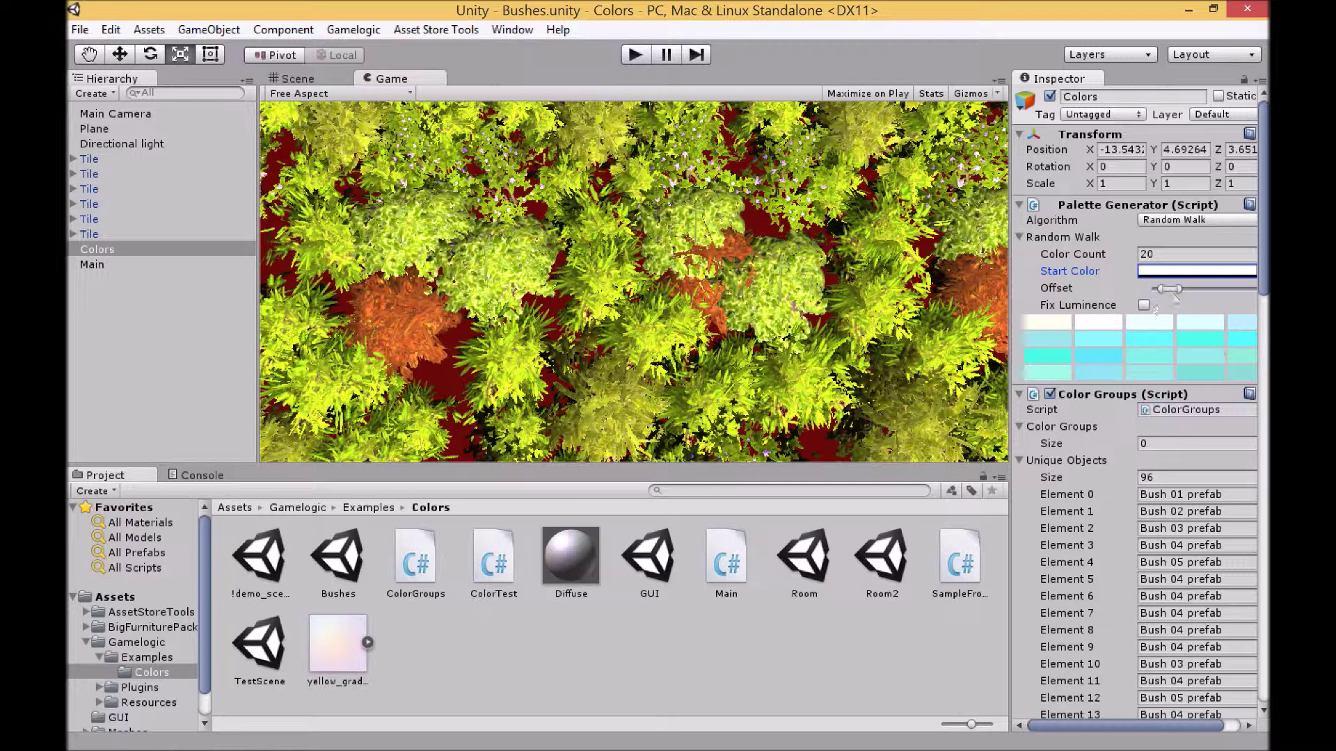
# Widen the Random Walk Offset range, enable Fix Luminence, and run the Bushes scene
pyautogui.moveTo(1182, 291)
pyautogui.mouseDown()
pyautogui.moveTo(1212, 290)
pyautogui.moveTo(1175, 295)
pyautogui.mouseUp()
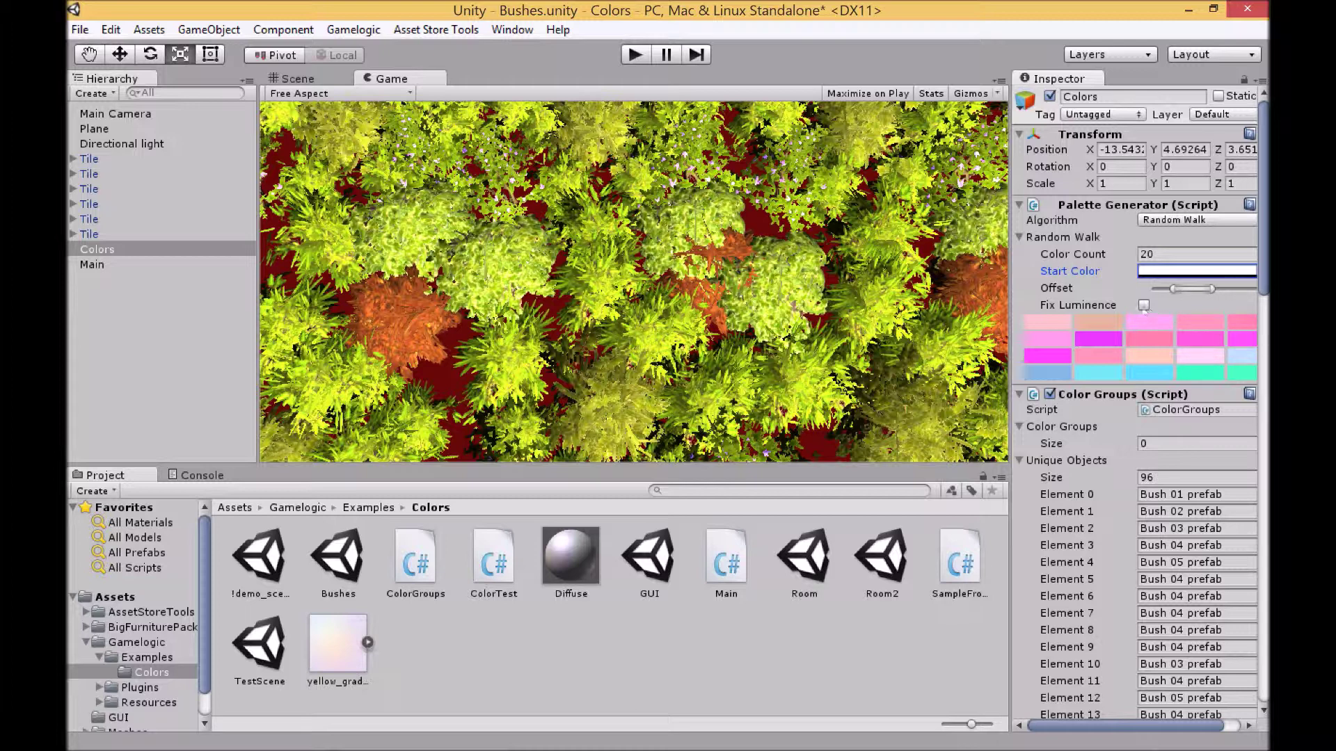
pyautogui.click(1143, 305)
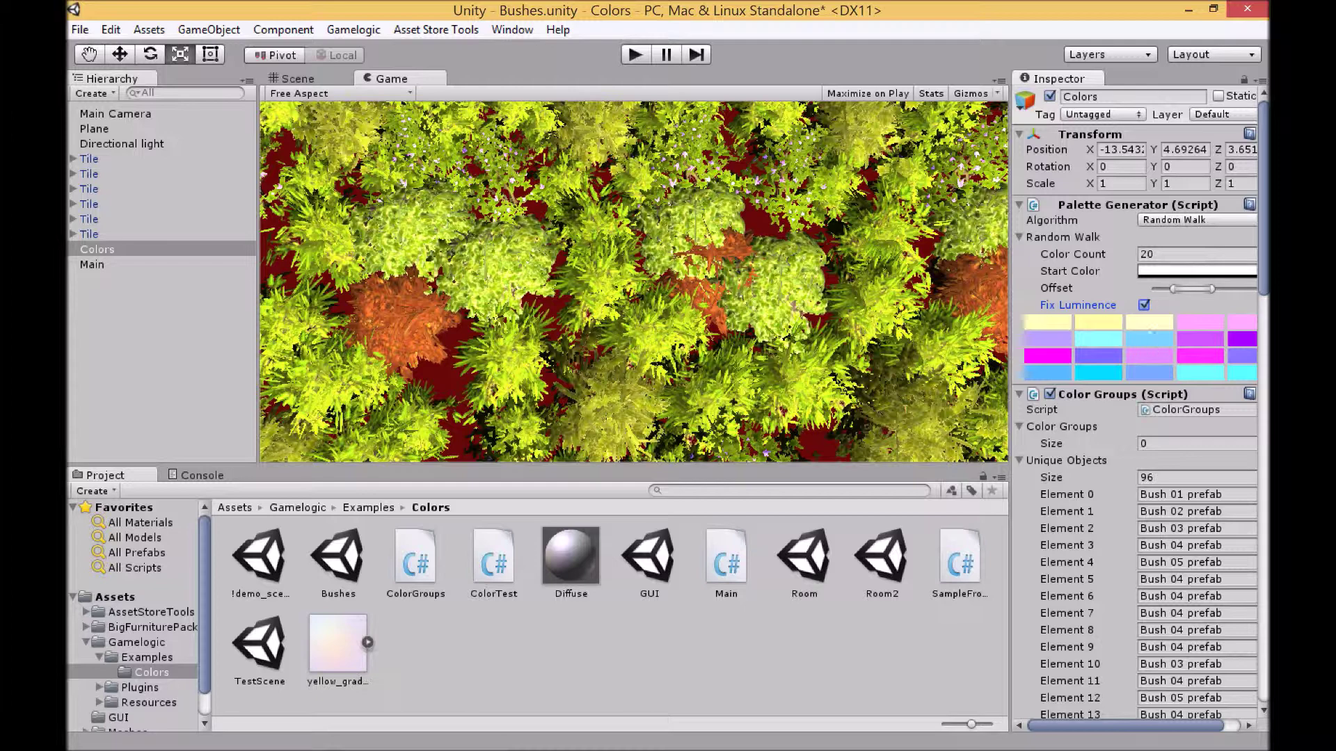
pyautogui.click(634, 55)
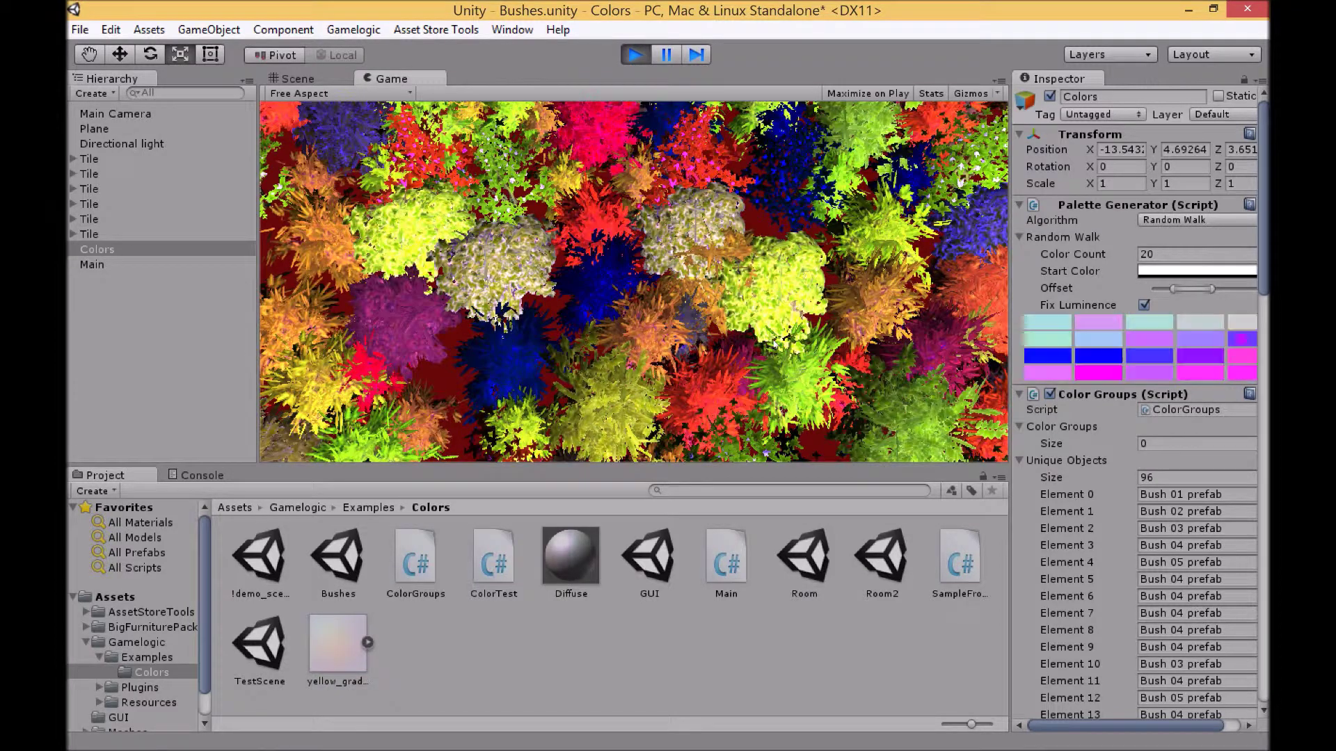
# Narrow the Random Walk Offset range for paler colours, then rerun and stop Bushes
pyautogui.click(635, 55)
pyautogui.moveTo(1191, 289); pyautogui.dragTo(1171, 292)
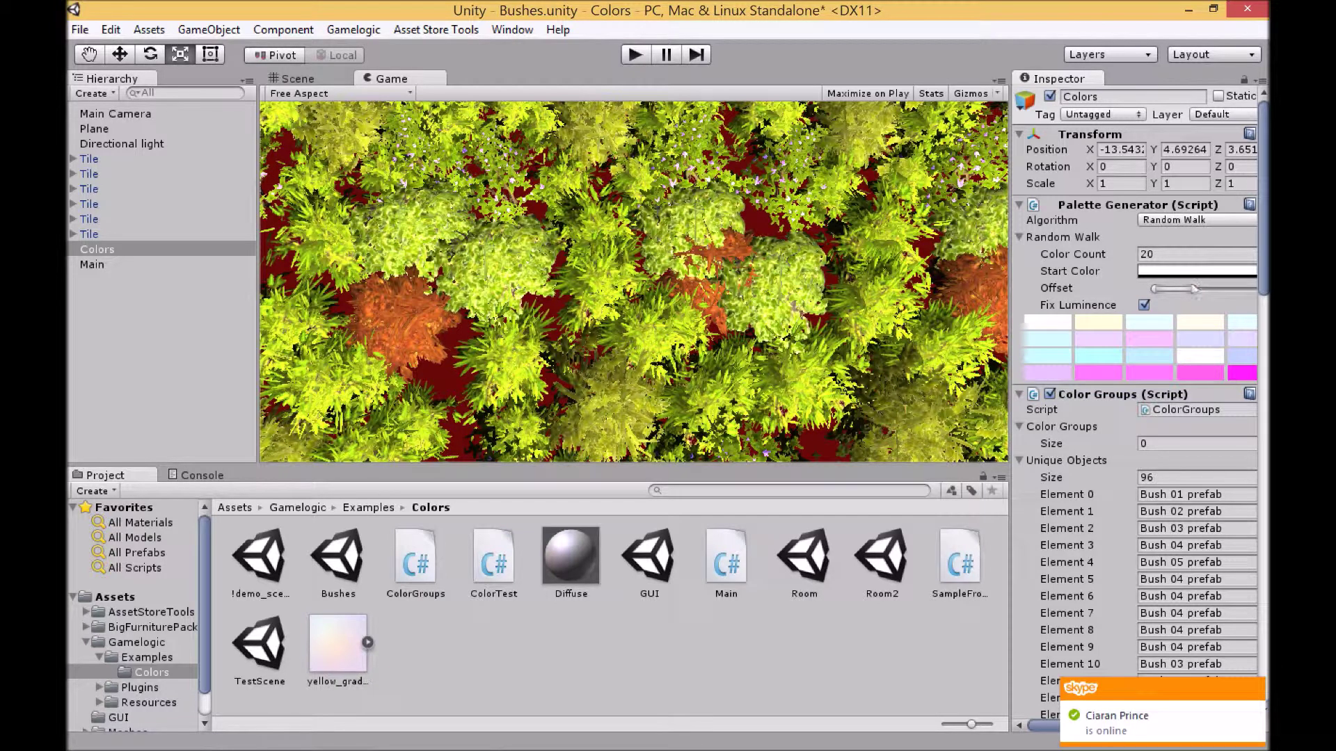
pyautogui.moveTo(1196, 289); pyautogui.dragTo(1178, 289)
pyautogui.click(635, 55)
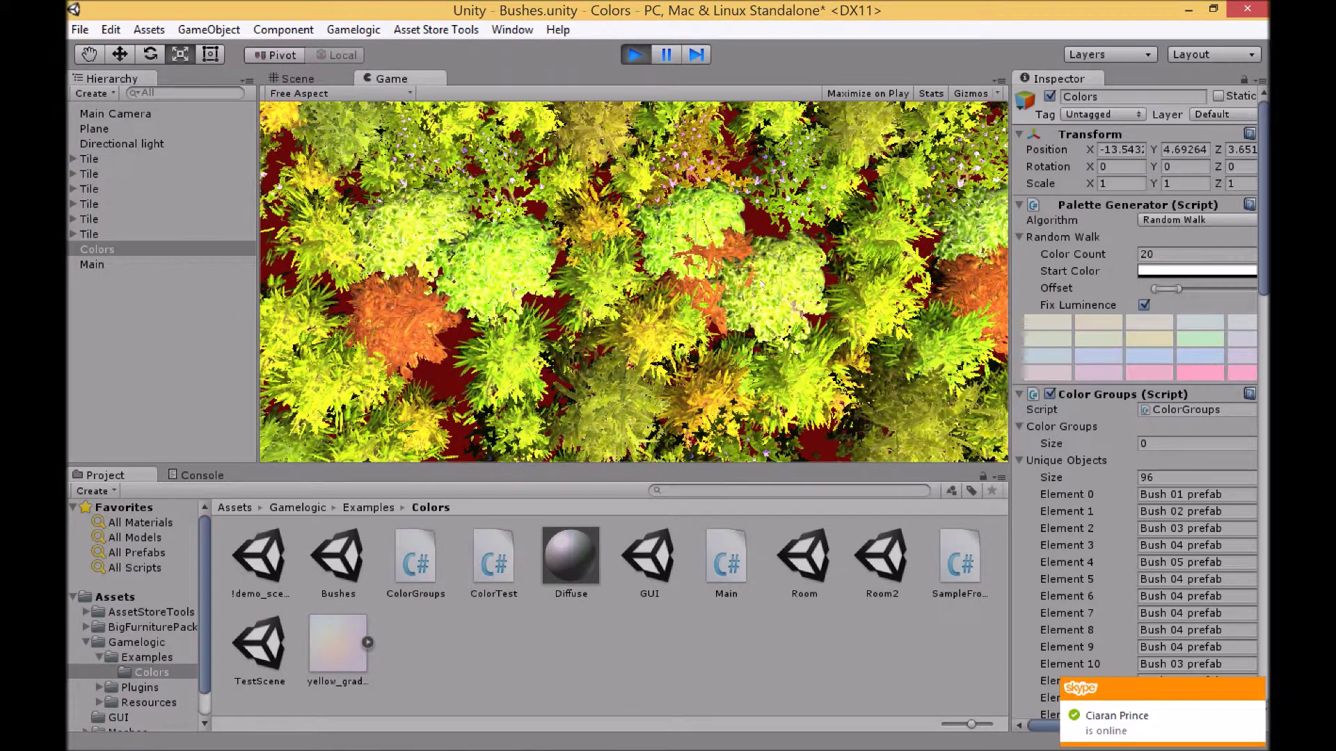
pyautogui.click(635, 55)
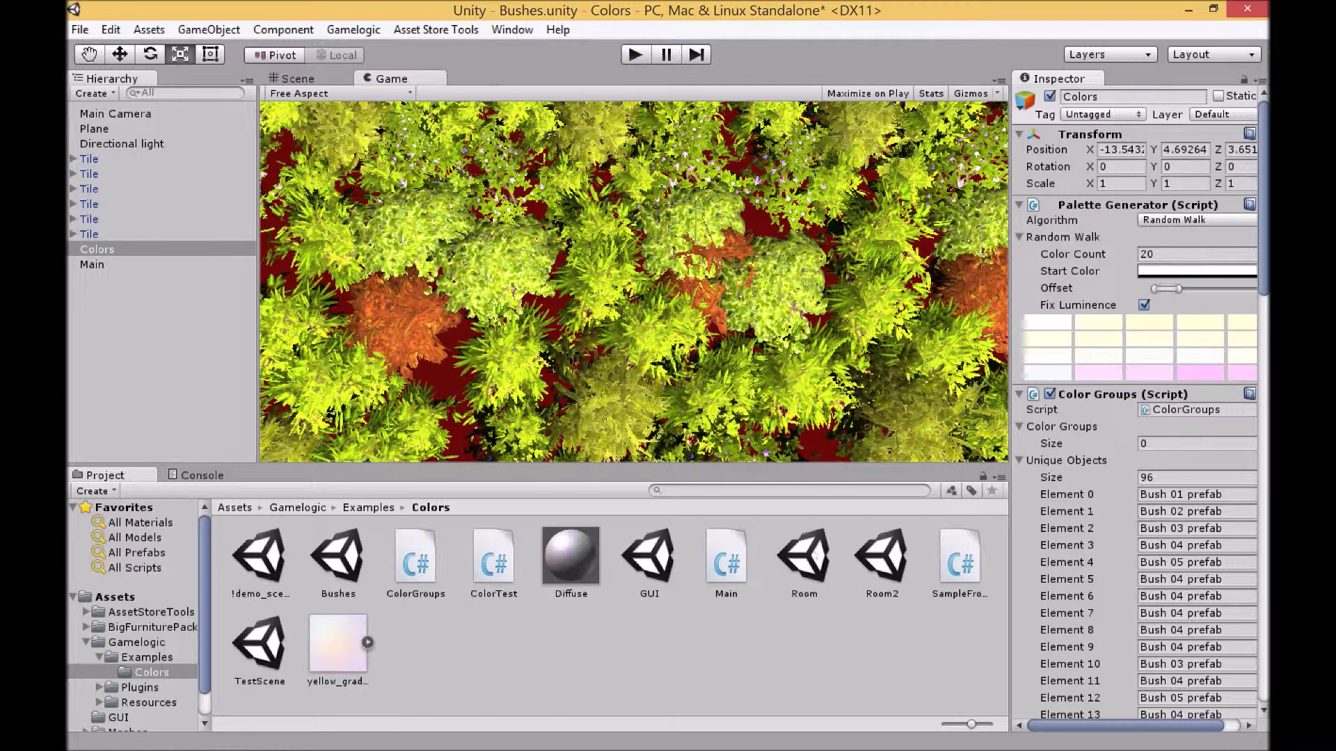
# Open the Room scene without saving Bushes and select its Colors object
pyautogui.doubleClick(819, 558)
pyautogui.click(716, 424)
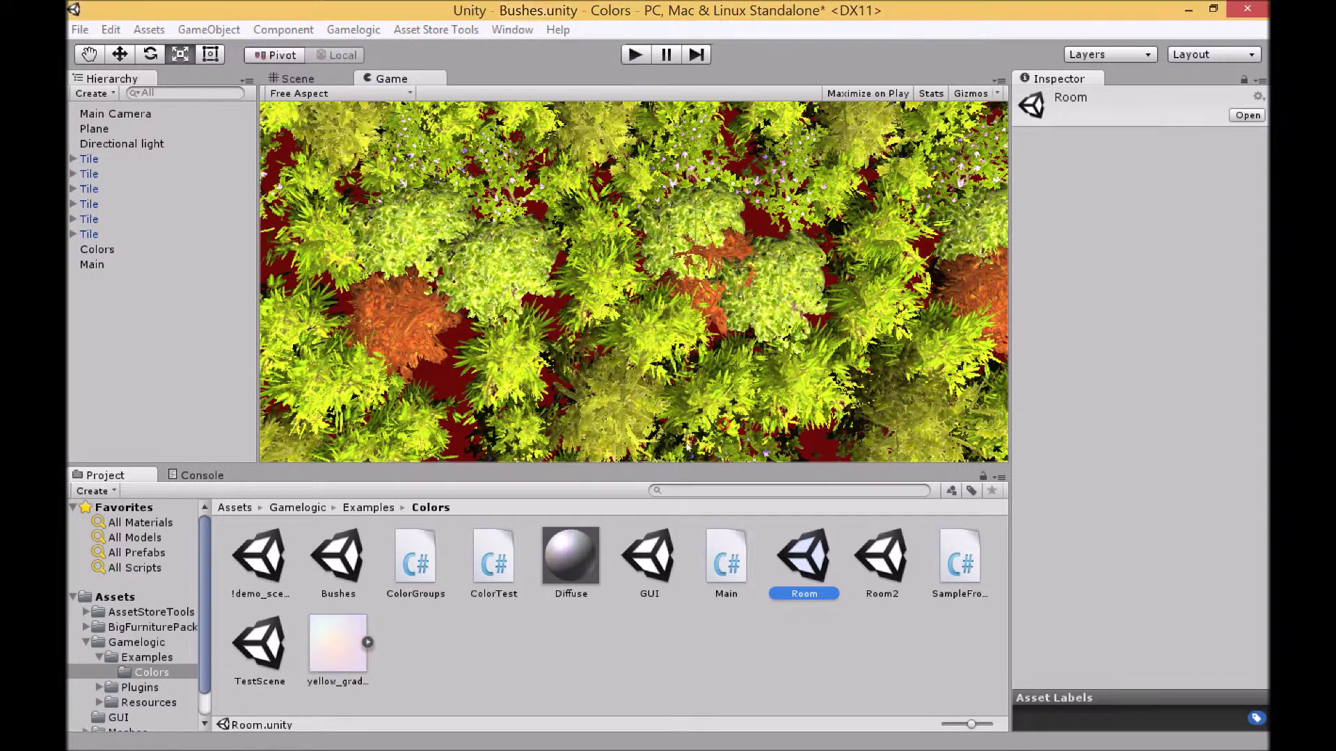
pyautogui.click(100, 129)
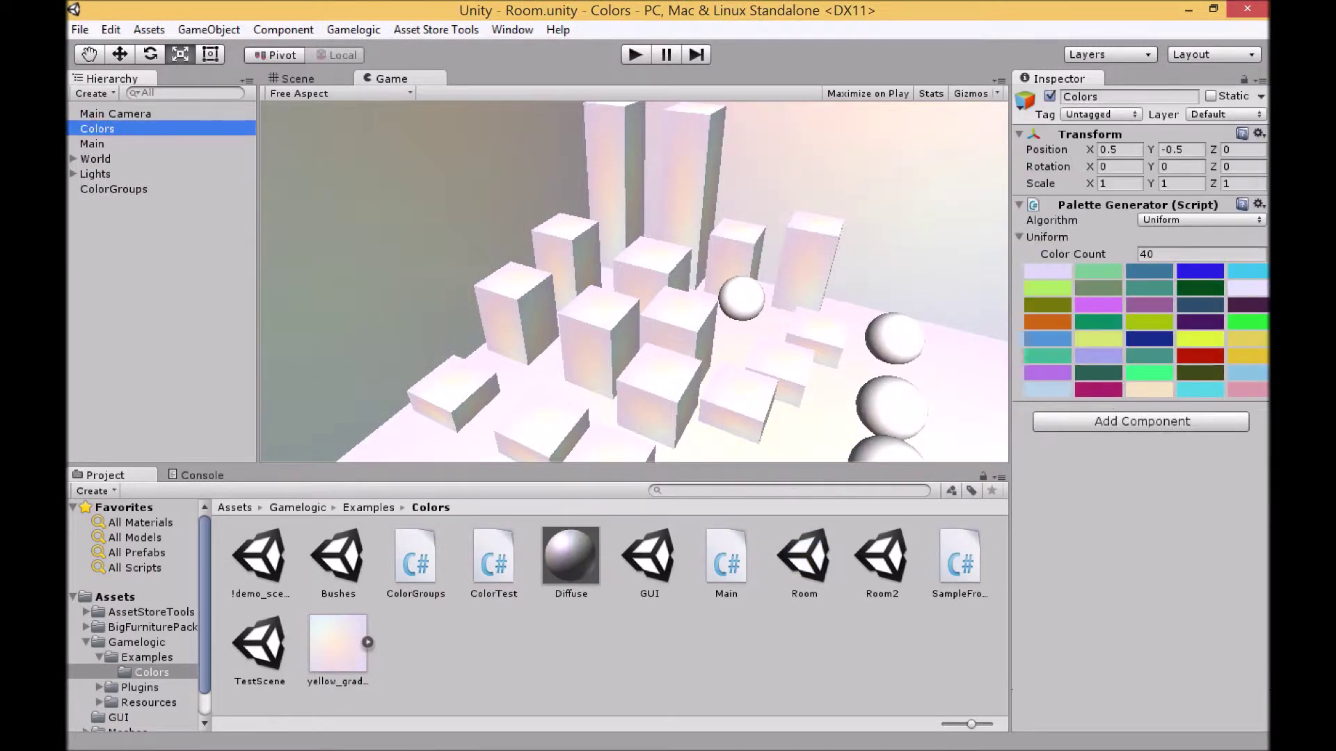
# Switch the palette algorithm to Gradient and inspect its blue-to-orange gradient
pyautogui.click(1245, 220)
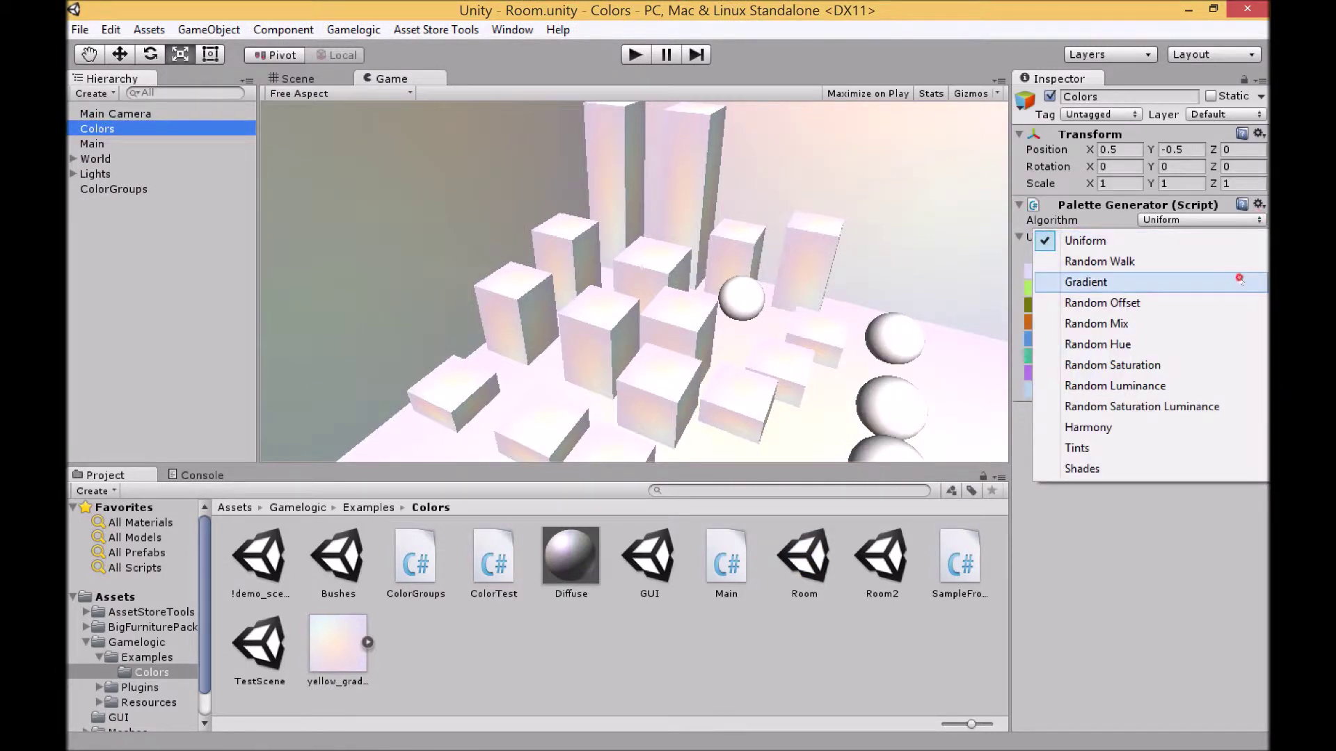
pyautogui.click(1242, 280)
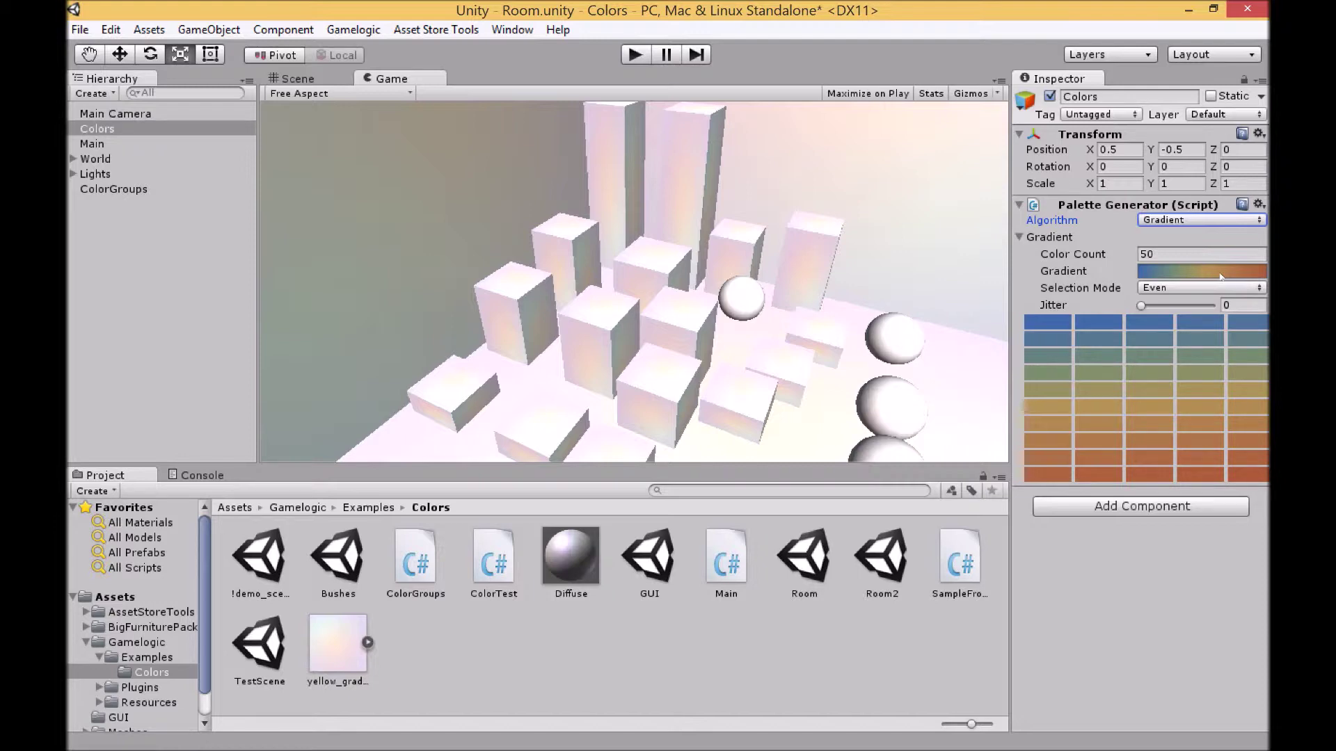
pyautogui.click(1221, 273)
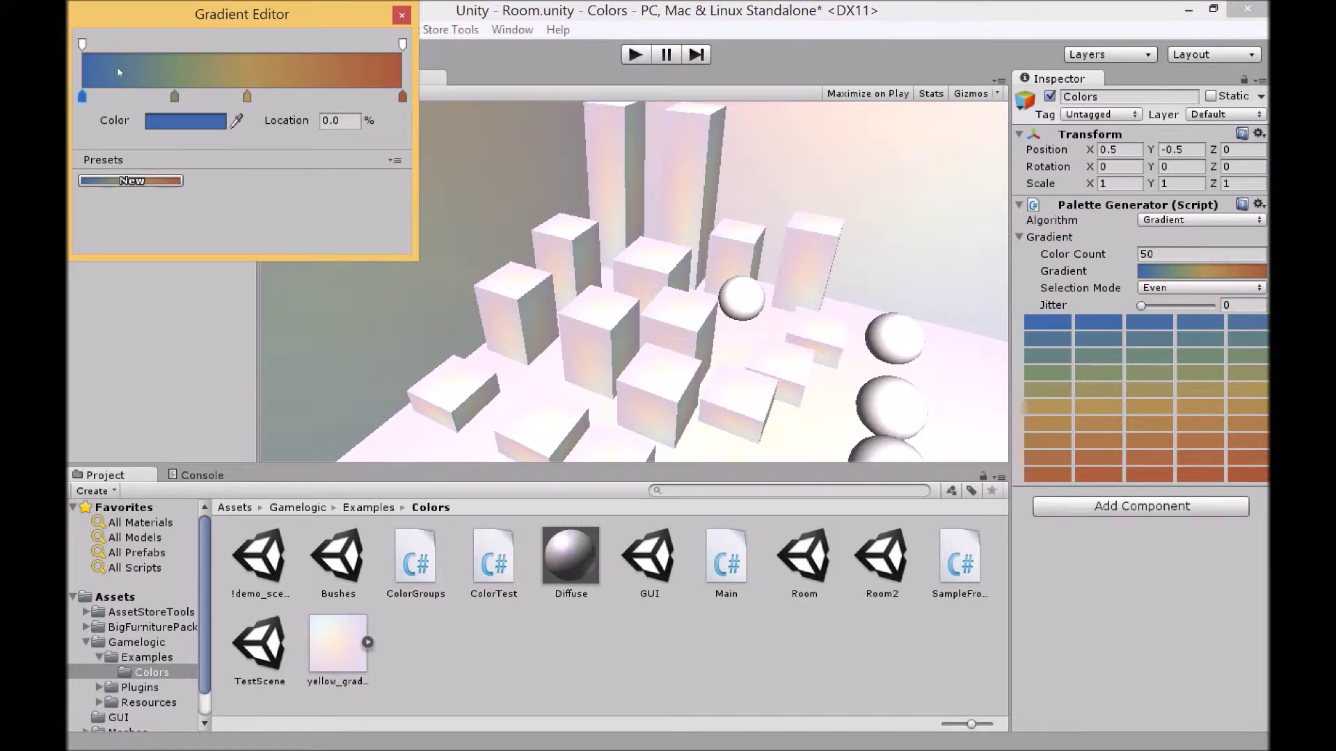
pyautogui.click(402, 15)
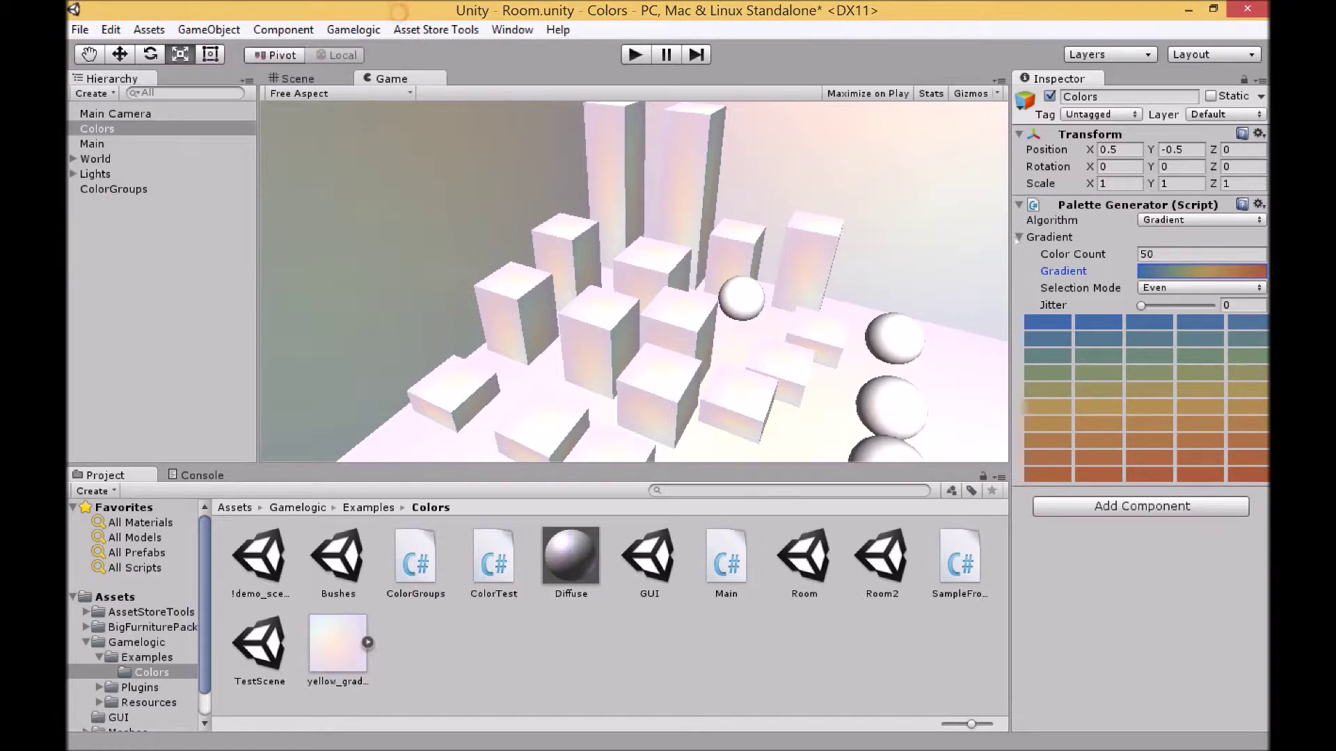
# Keep Even selection mode and preview the 50-colour gradient in play mode
pyautogui.click(1252, 294)
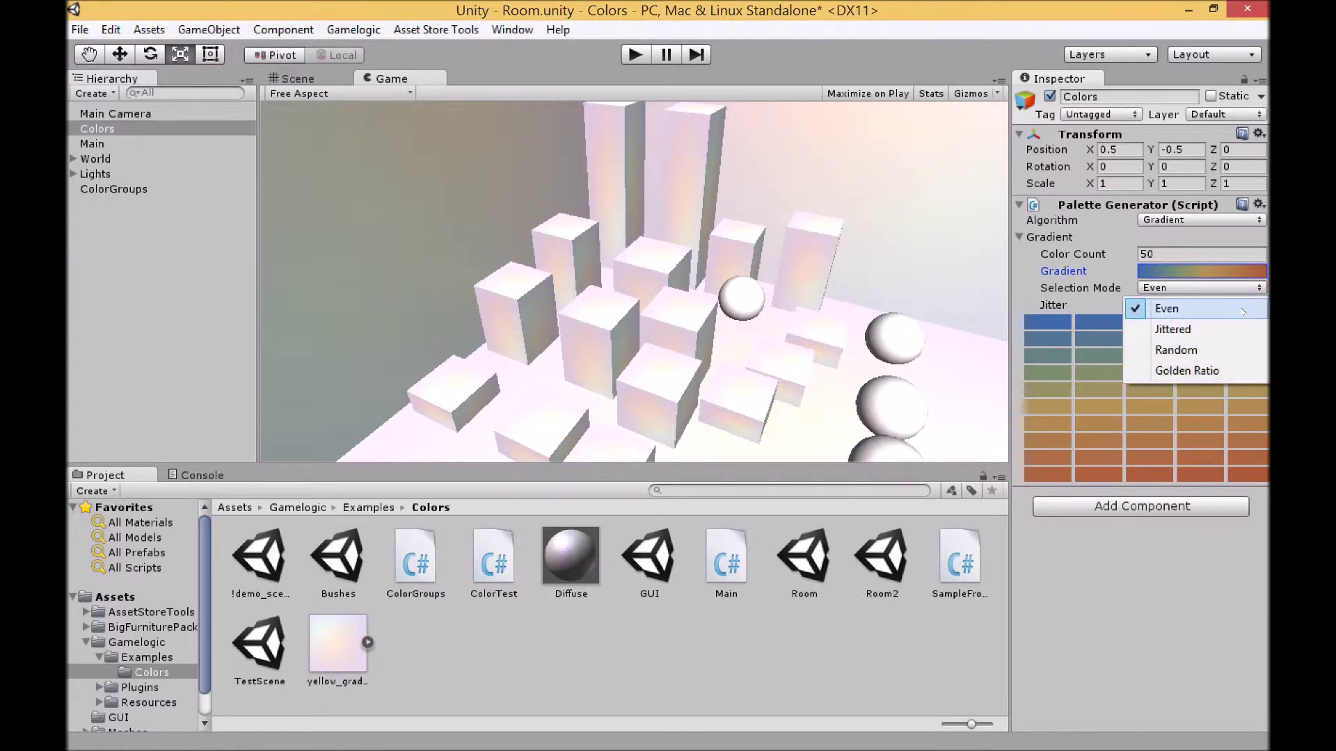
pyautogui.click(1182, 304)
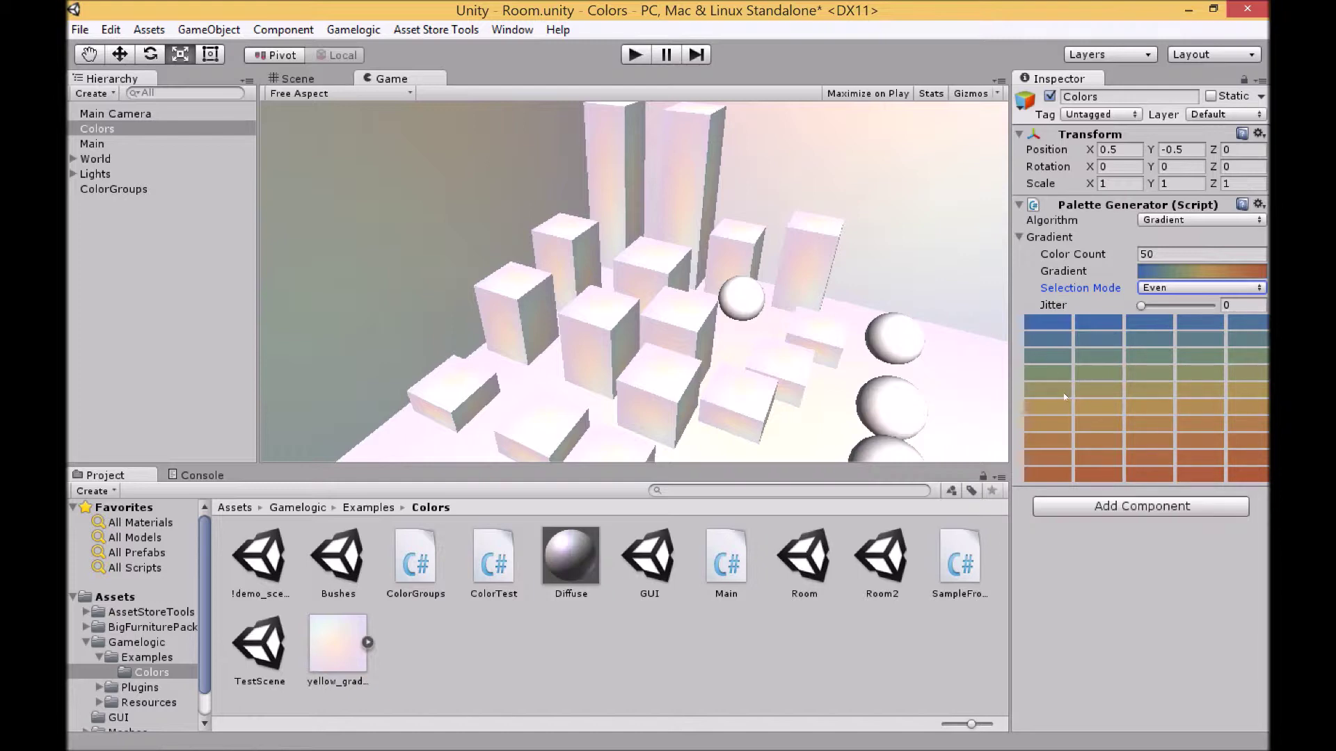
pyautogui.hotkey('ctrl', 'p')
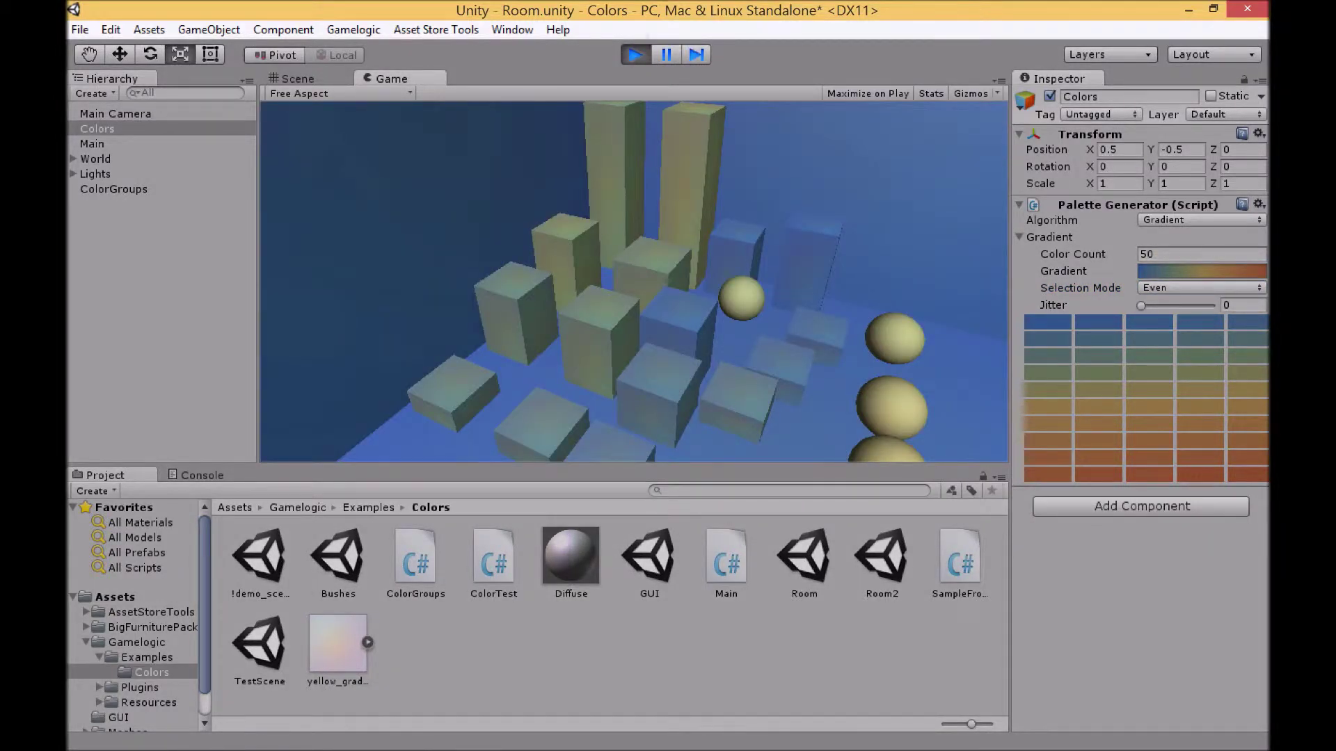
pyautogui.hotkey('ctrl', 'p')
# Set Color Count to 20 and preview the 20-colour gradient in play mode
pyautogui.click(1151, 254)
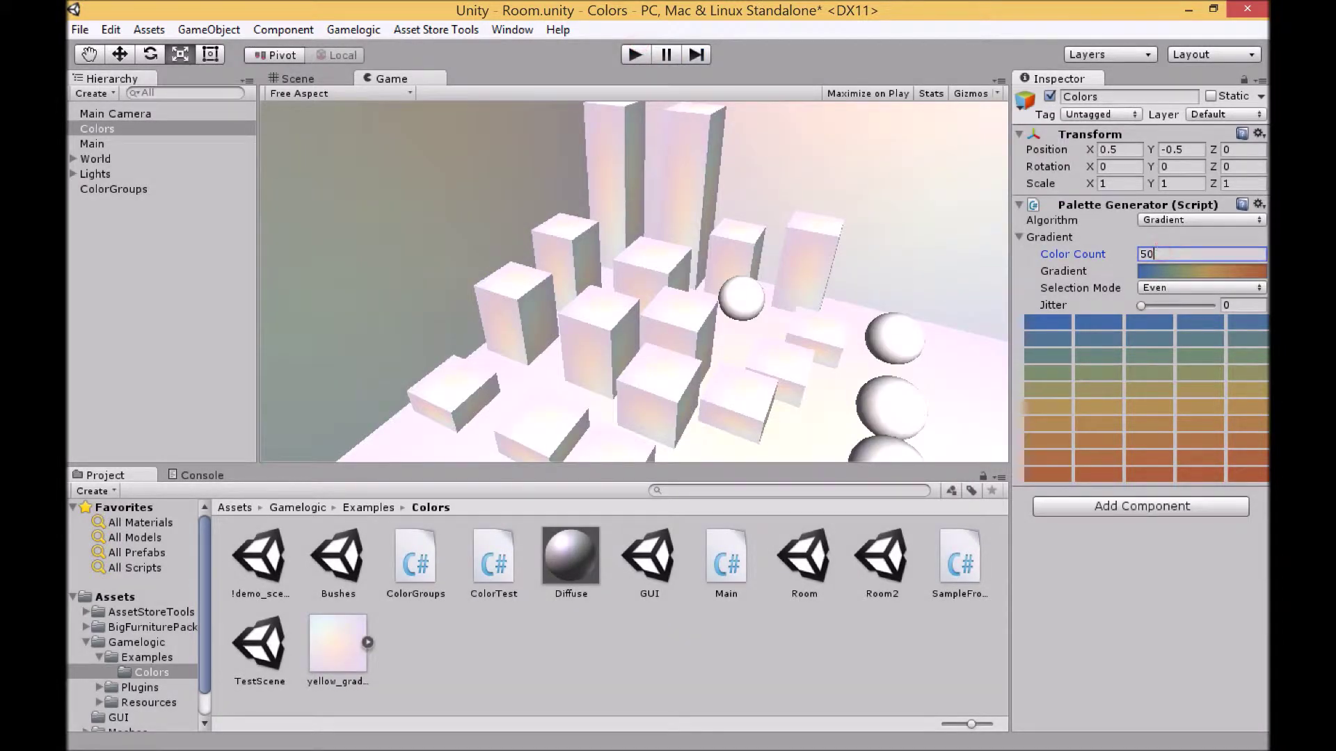
pyautogui.press('BackSpace')
pyautogui.press('BackSpace')
pyautogui.write('20')
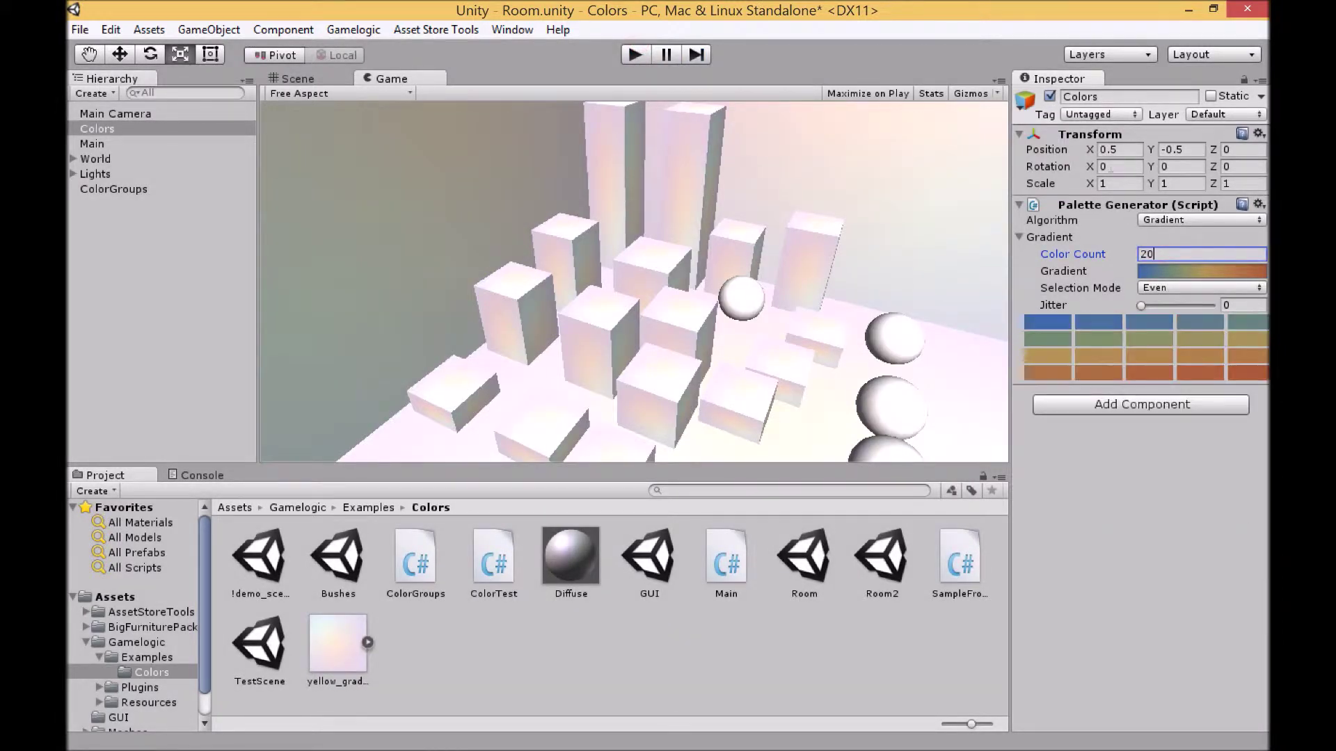
pyautogui.press('Return')
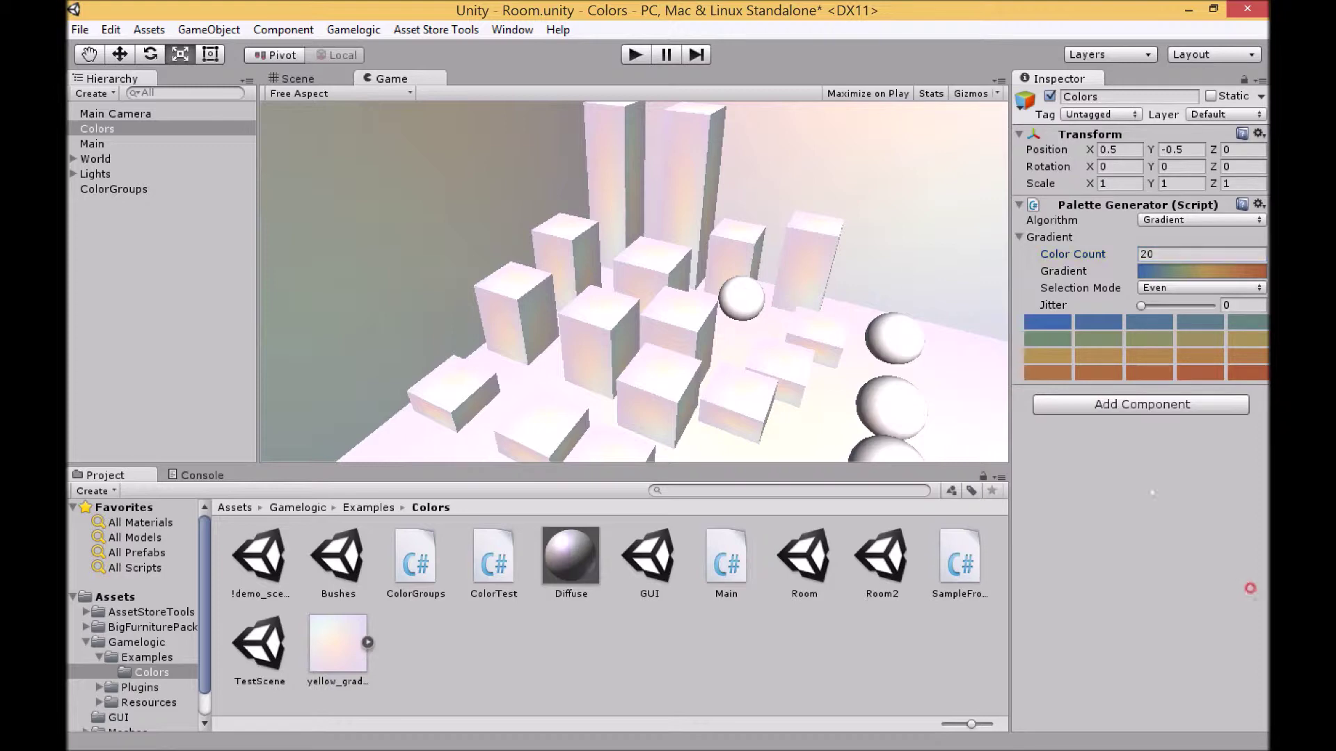
pyautogui.hotkey('ctrl', 'p')
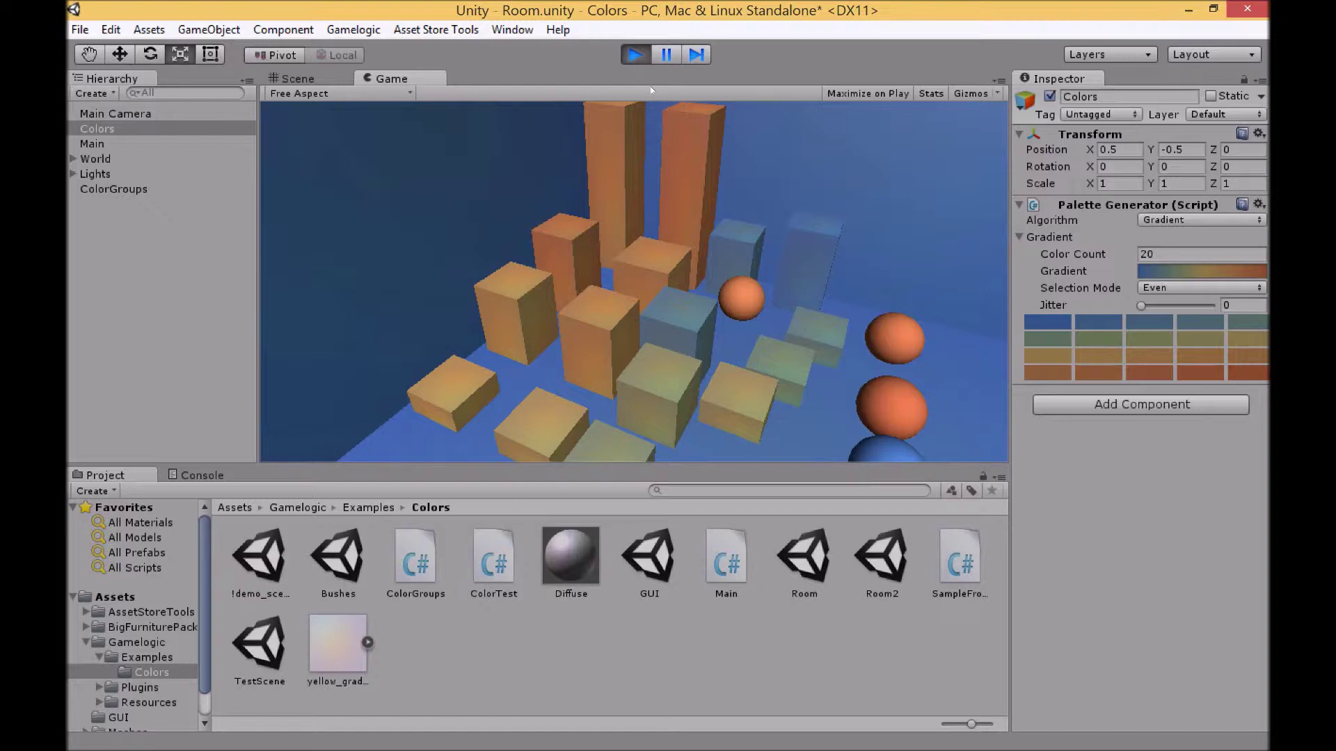
pyautogui.click(635, 56)
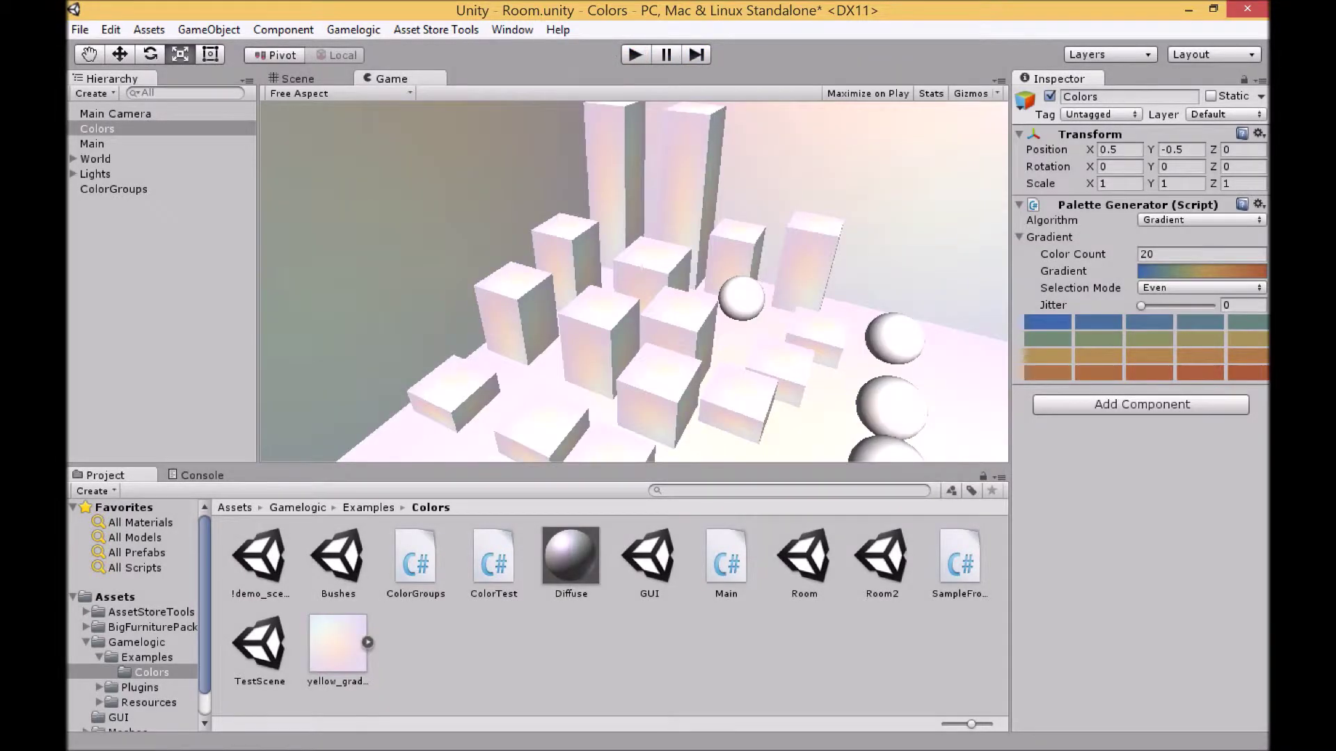
# Switch Selection Mode to Jittered with Jitter 0.11 and preview it in play mode
pyautogui.click(1260, 288)
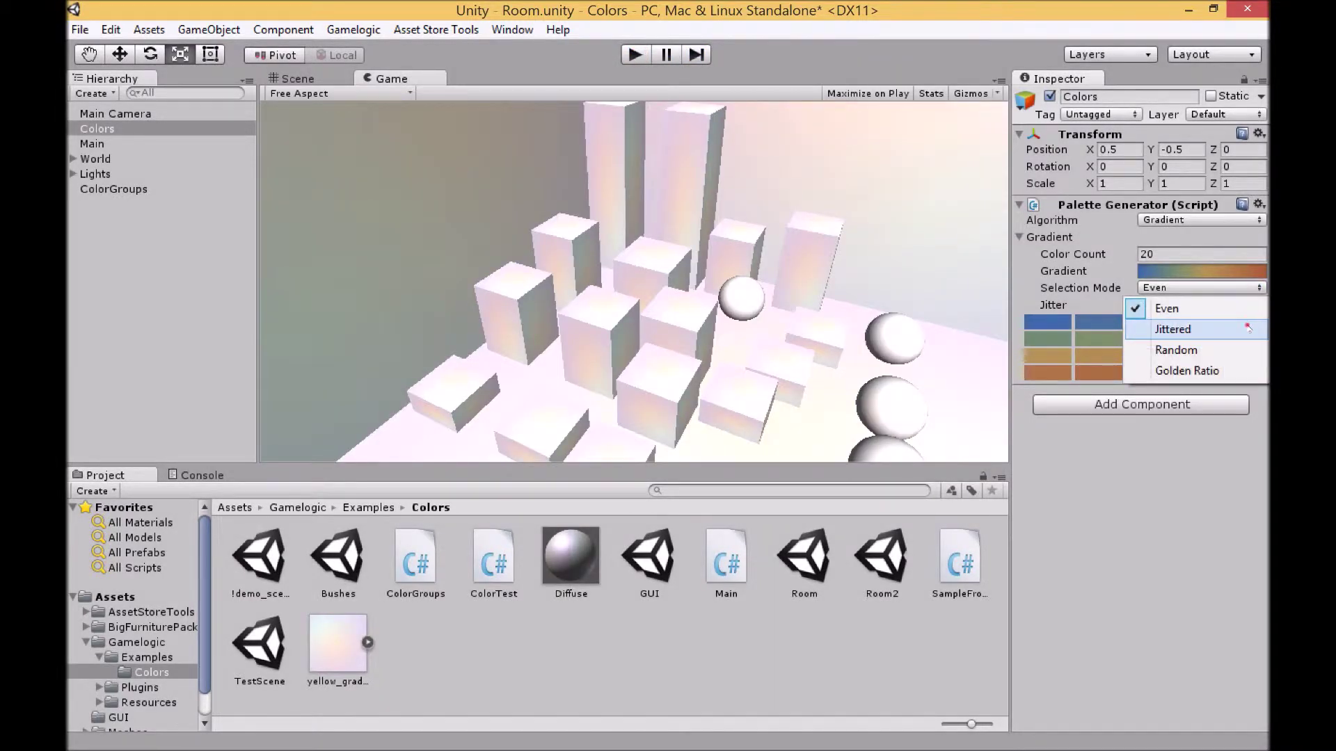
pyautogui.click(1246, 326)
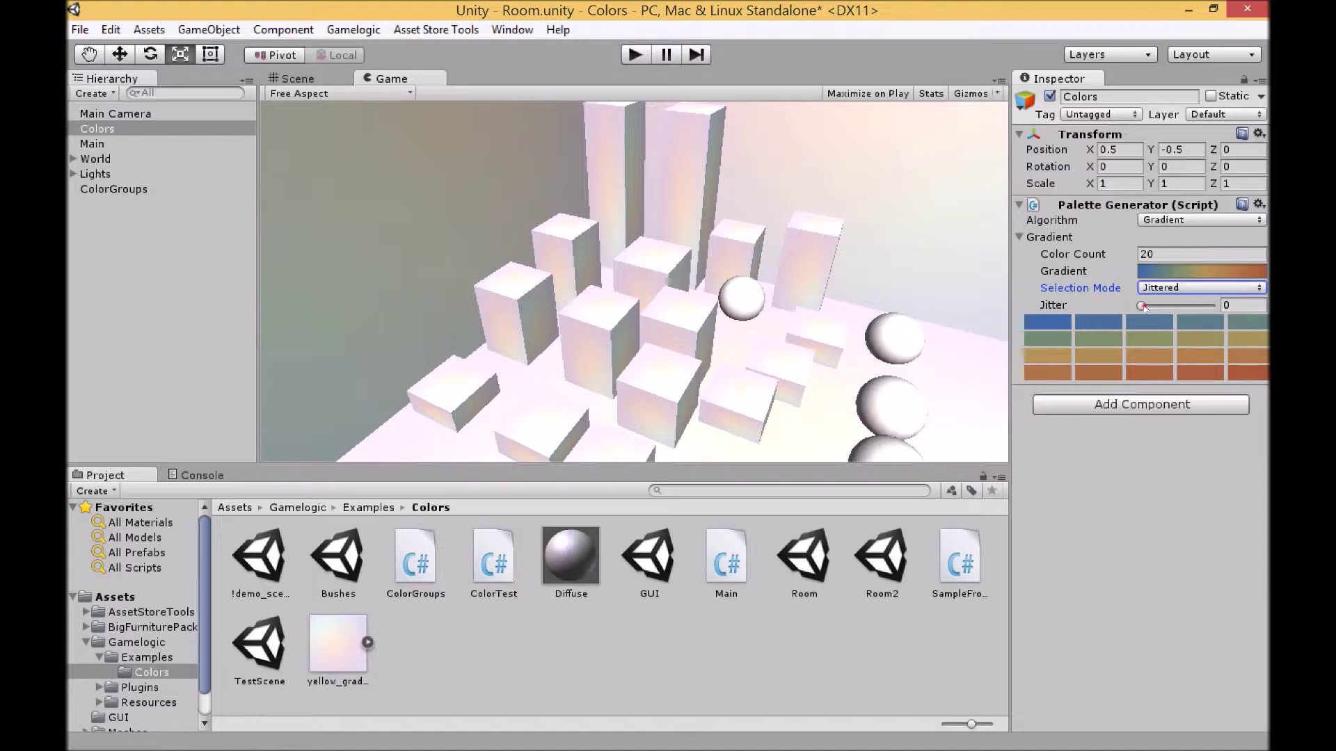
pyautogui.moveTo(1143, 306); pyautogui.dragTo(1148, 306)
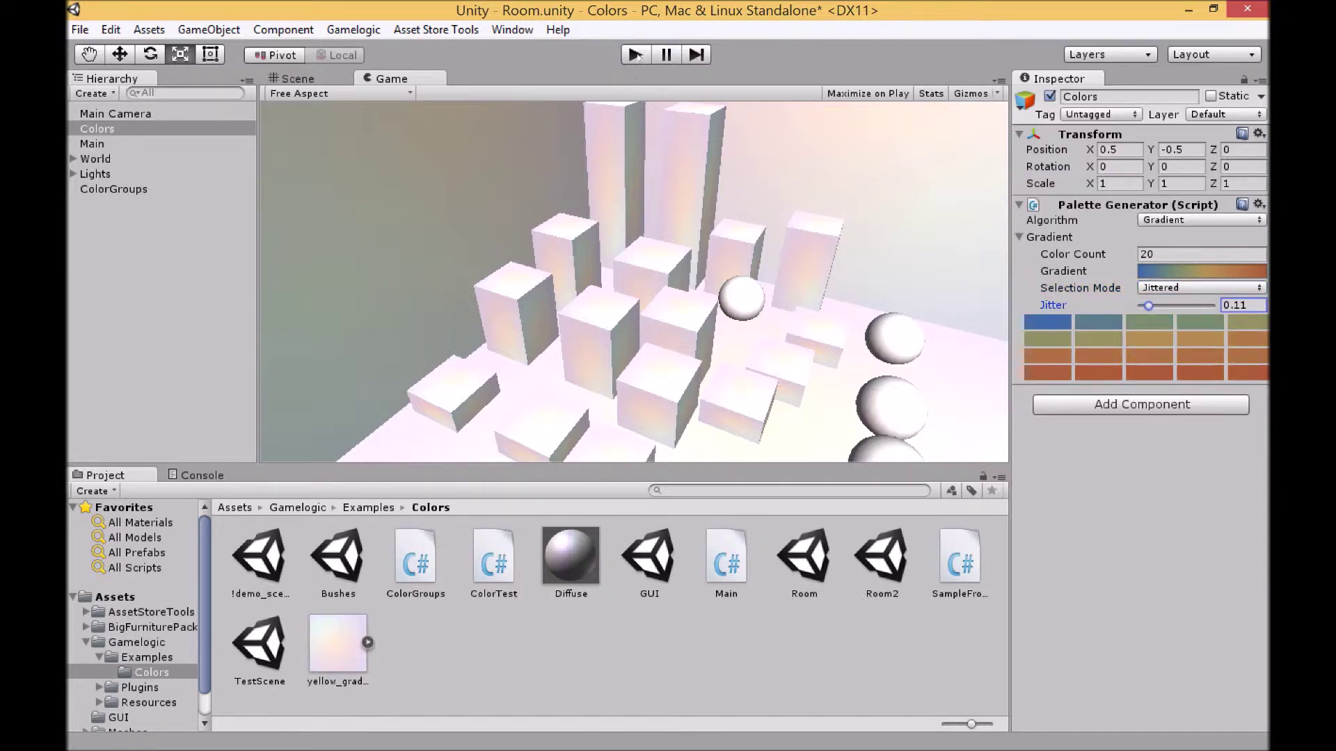
pyautogui.click(636, 60)
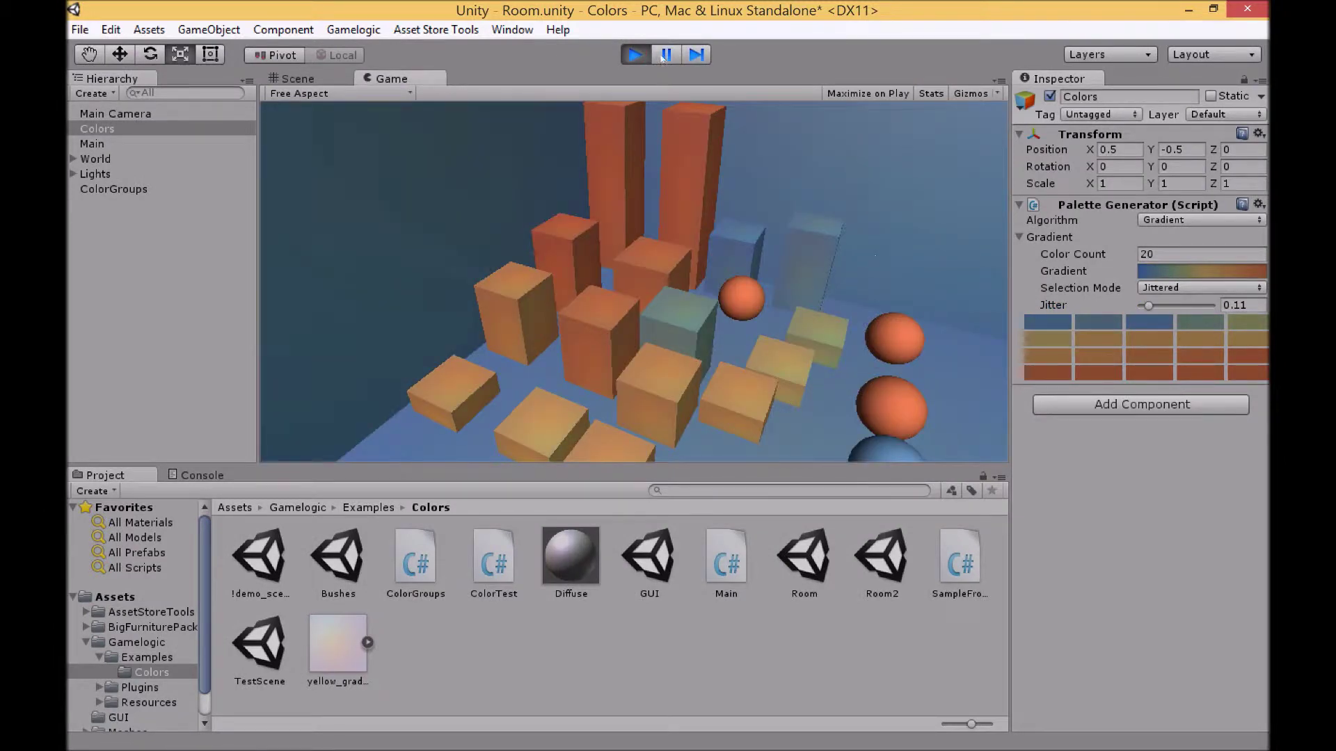
pyautogui.click(636, 56)
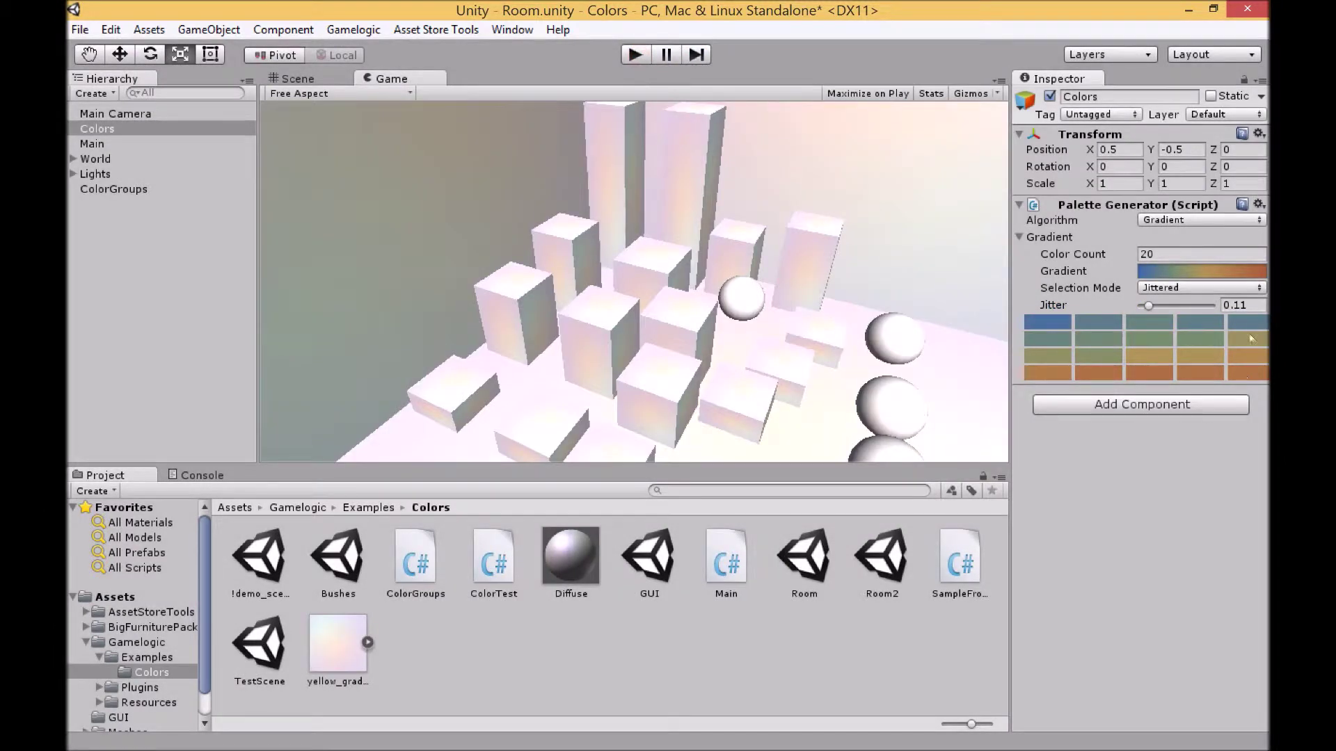
# Use Random selection mode, preview it in play mode, then open the GUI scene
pyautogui.click(1260, 288)
pyautogui.click(1155, 351)
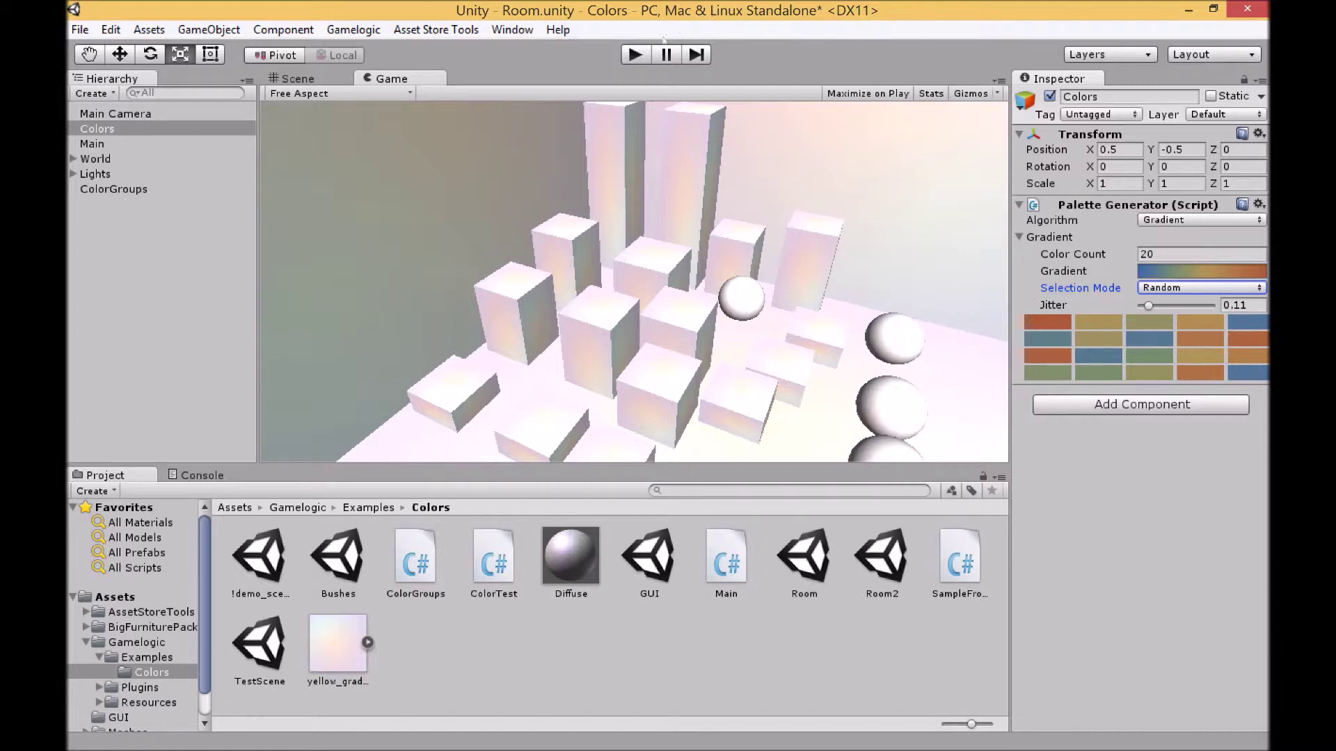
pyautogui.click(639, 54)
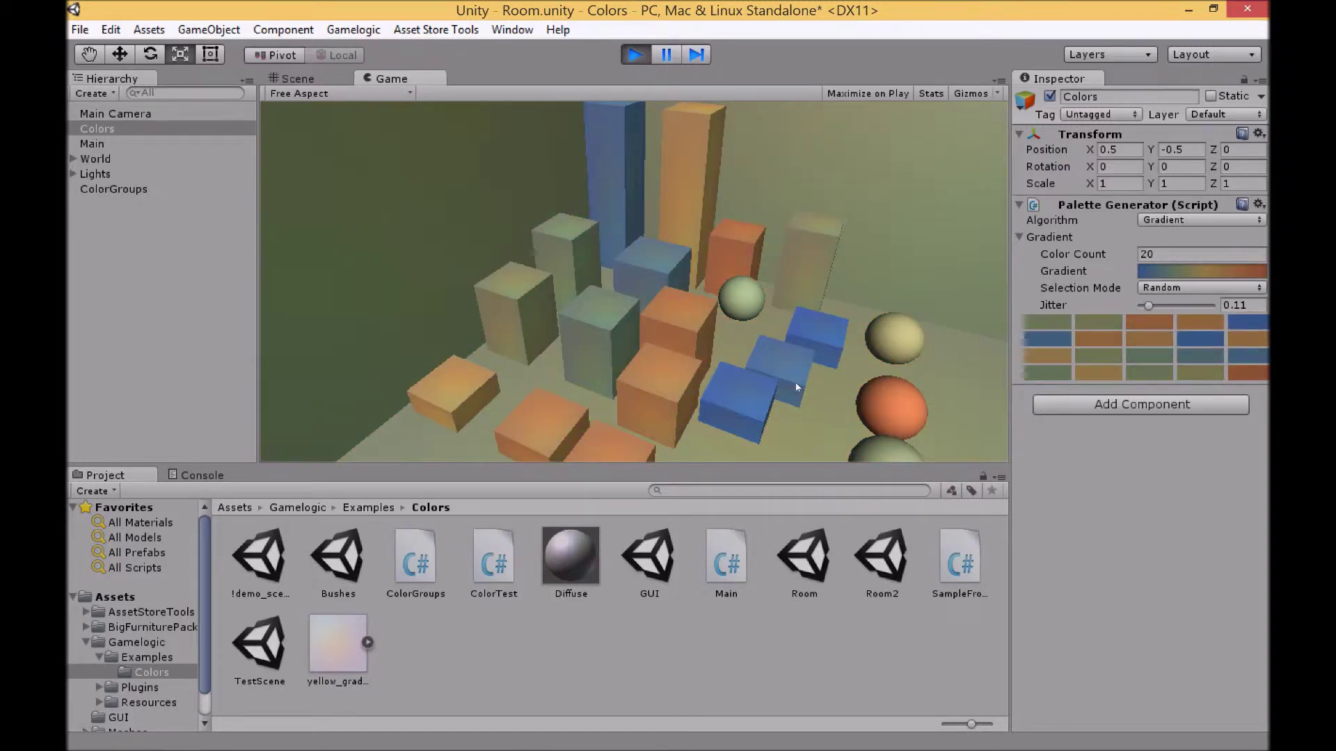
pyautogui.click(634, 55)
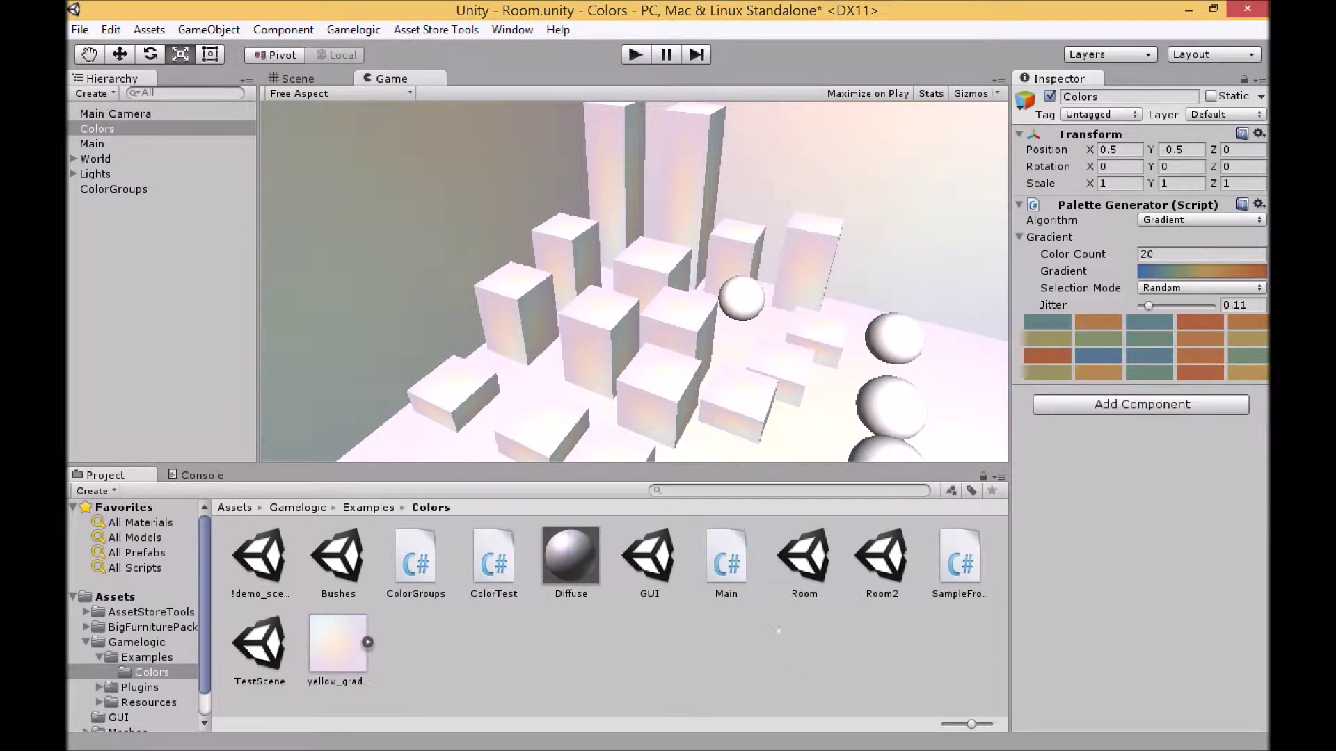
pyautogui.doubleClick(649, 556)
# Discard the Room changes and set the GUI Colors palette to Gradient with Golden Ratio selection
pyautogui.click(717, 423)
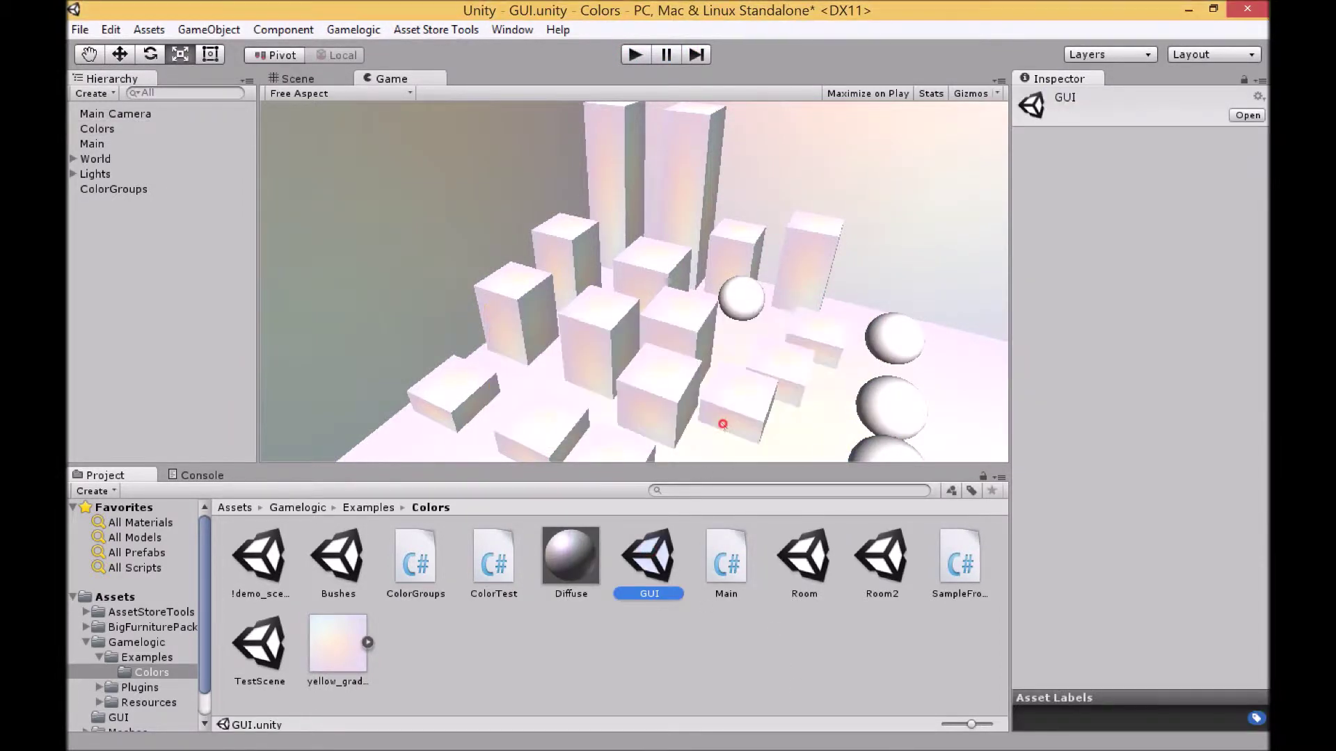
pyautogui.click(97, 189)
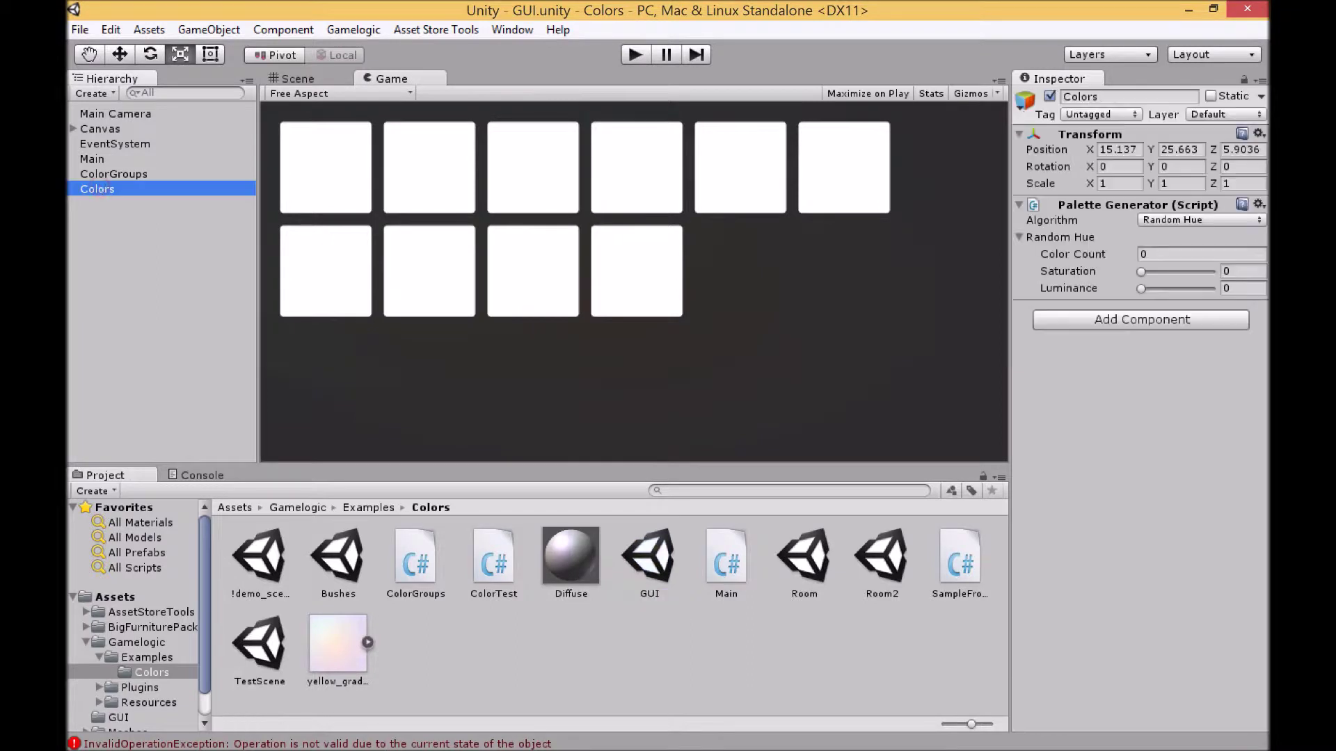
pyautogui.click(1254, 220)
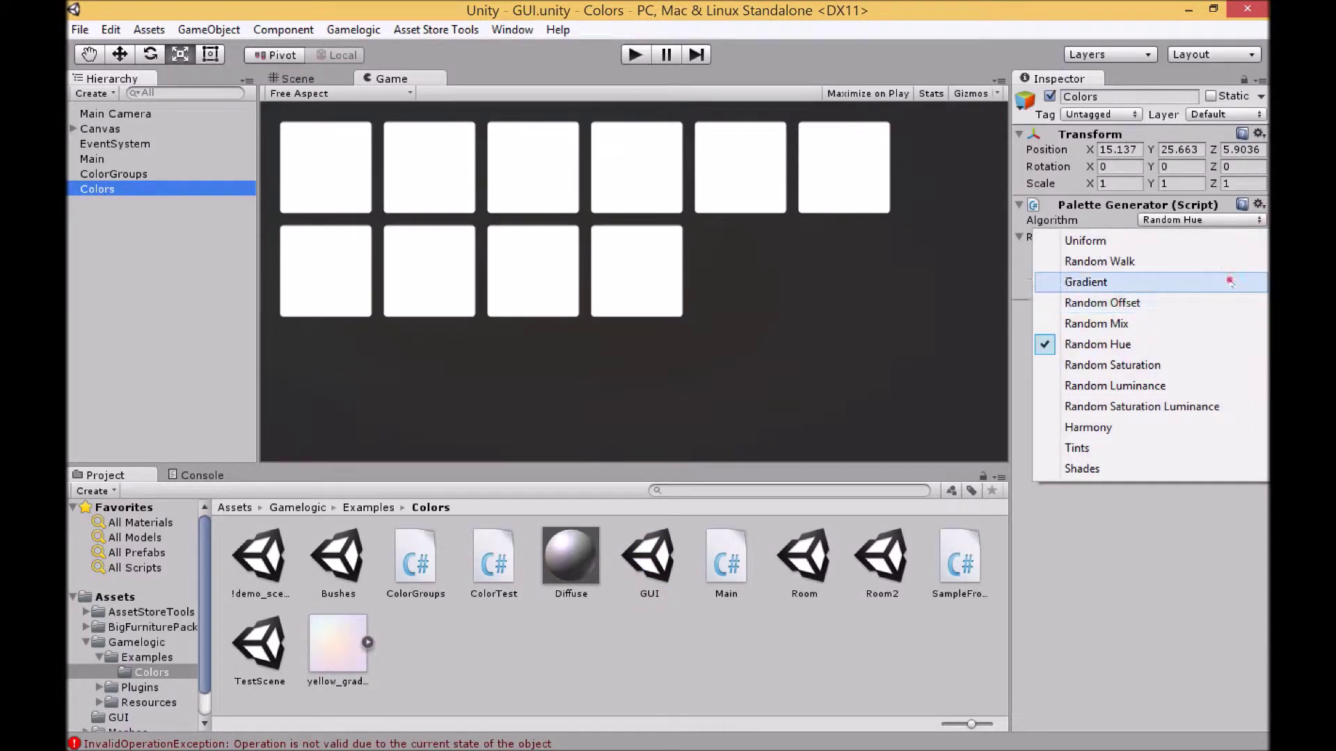
pyautogui.click(1228, 278)
pyautogui.click(1261, 288)
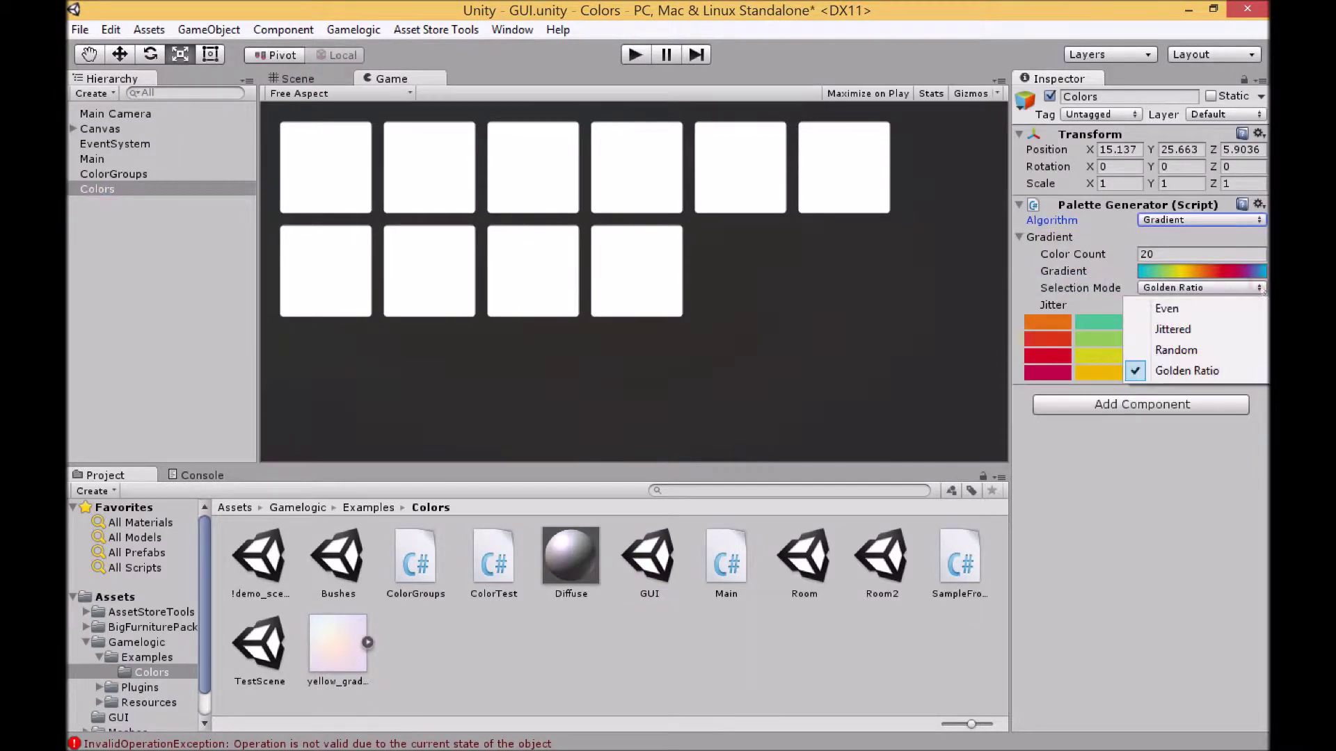
pyautogui.click(1246, 376)
# Set the Gradient palette's Color Count to 10 and preview the coloured buttons in play mode
pyautogui.click(1226, 271)
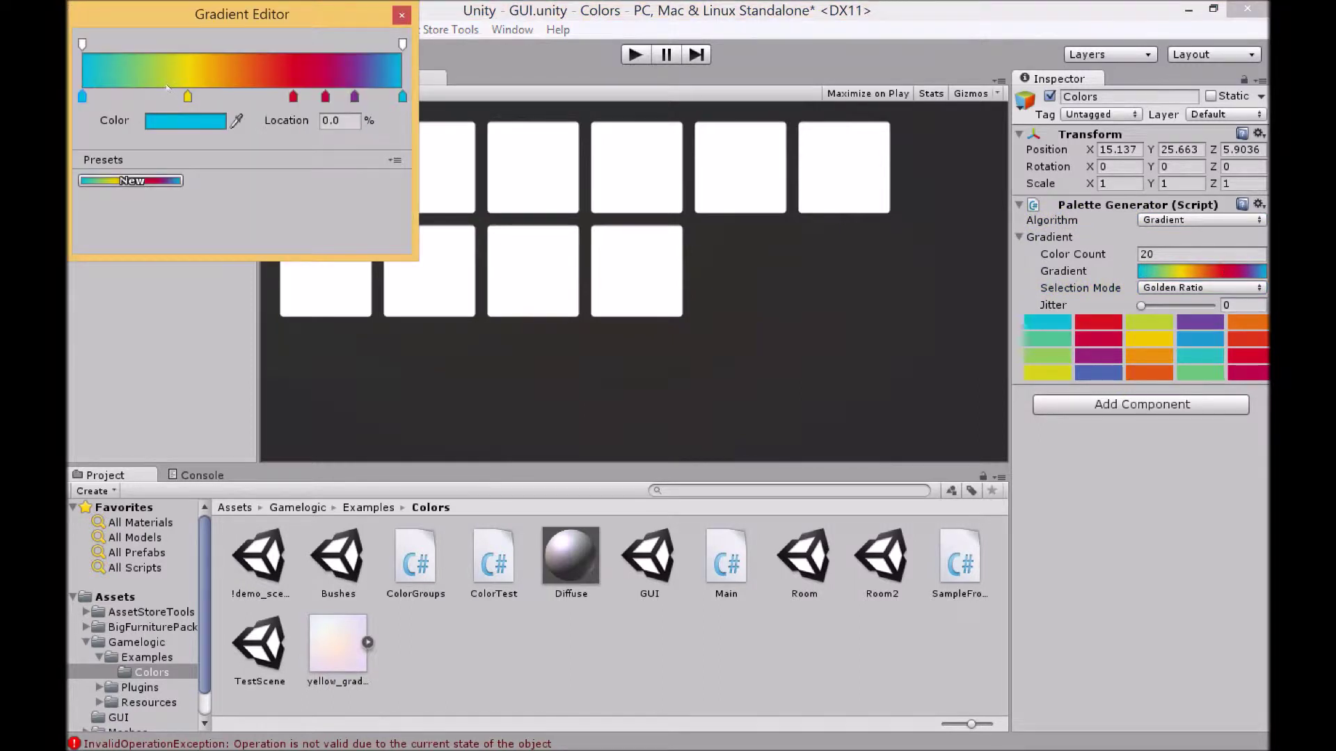
pyautogui.click(401, 16)
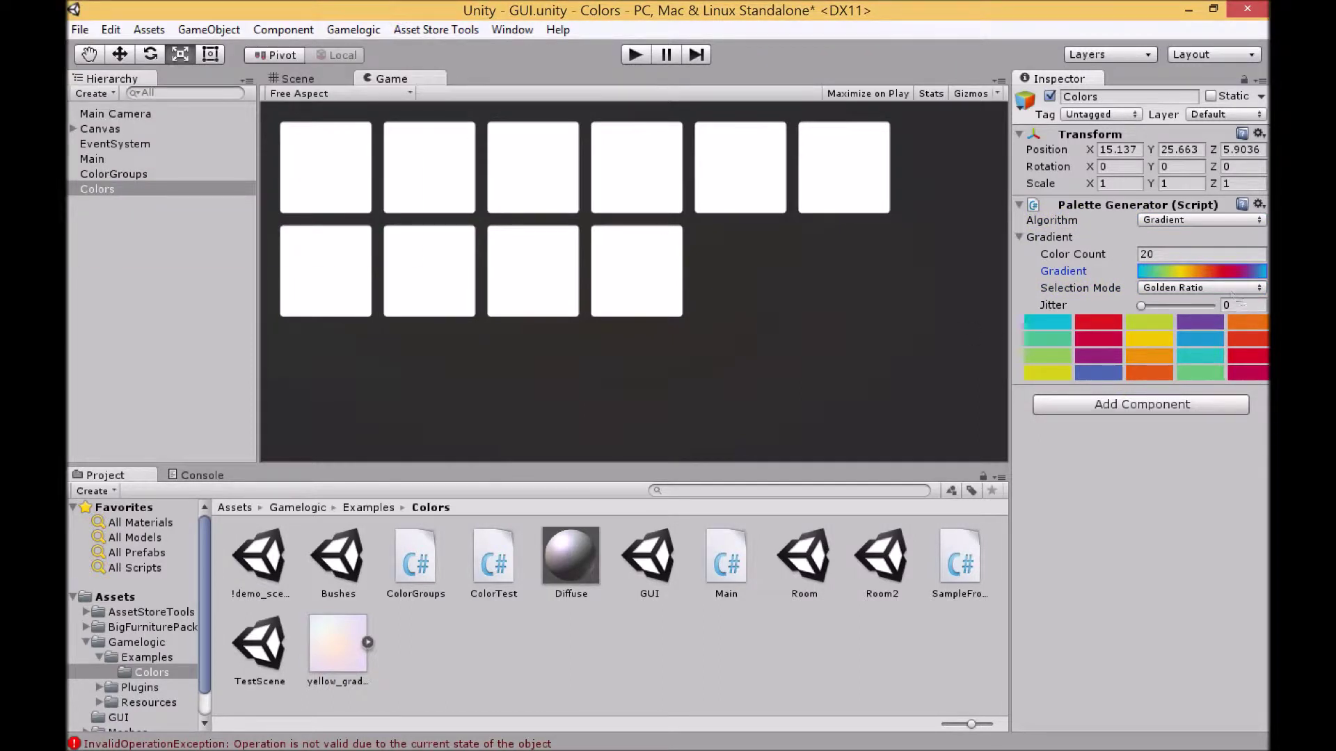
pyautogui.click(1207, 252)
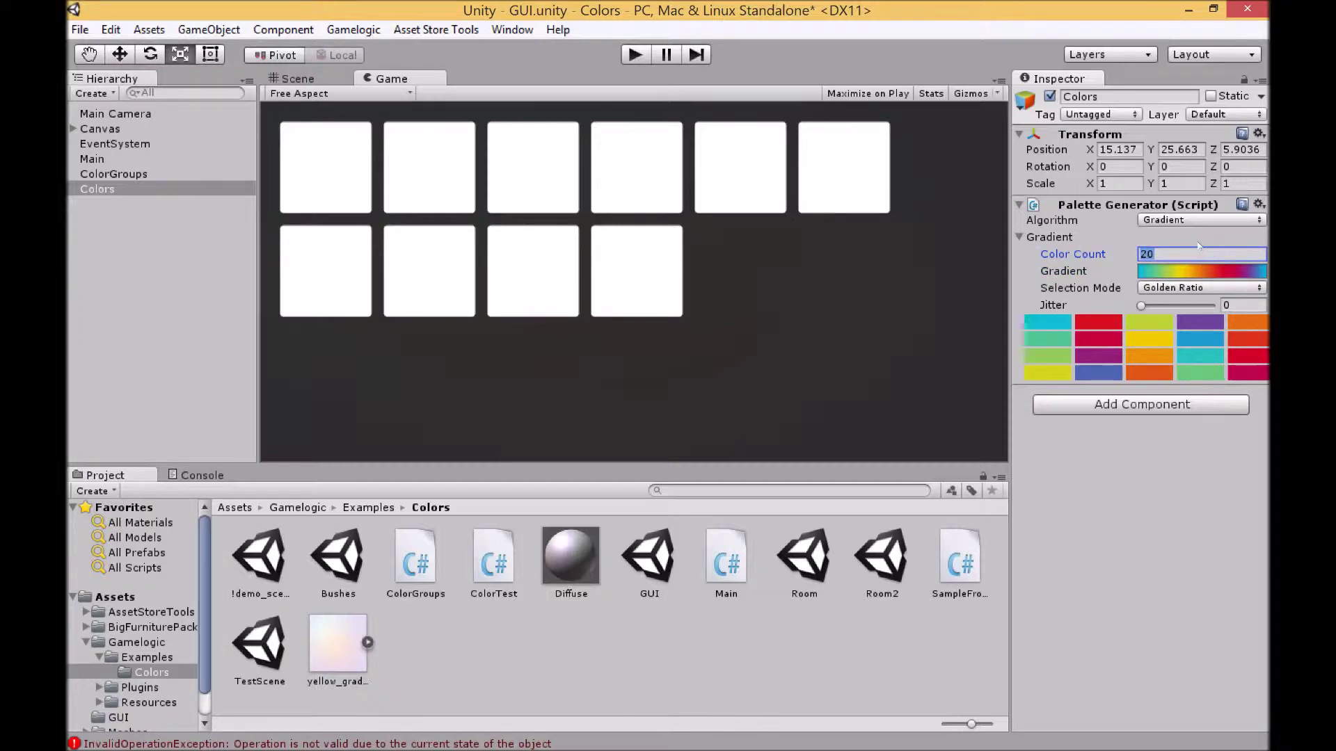
pyautogui.write('10')
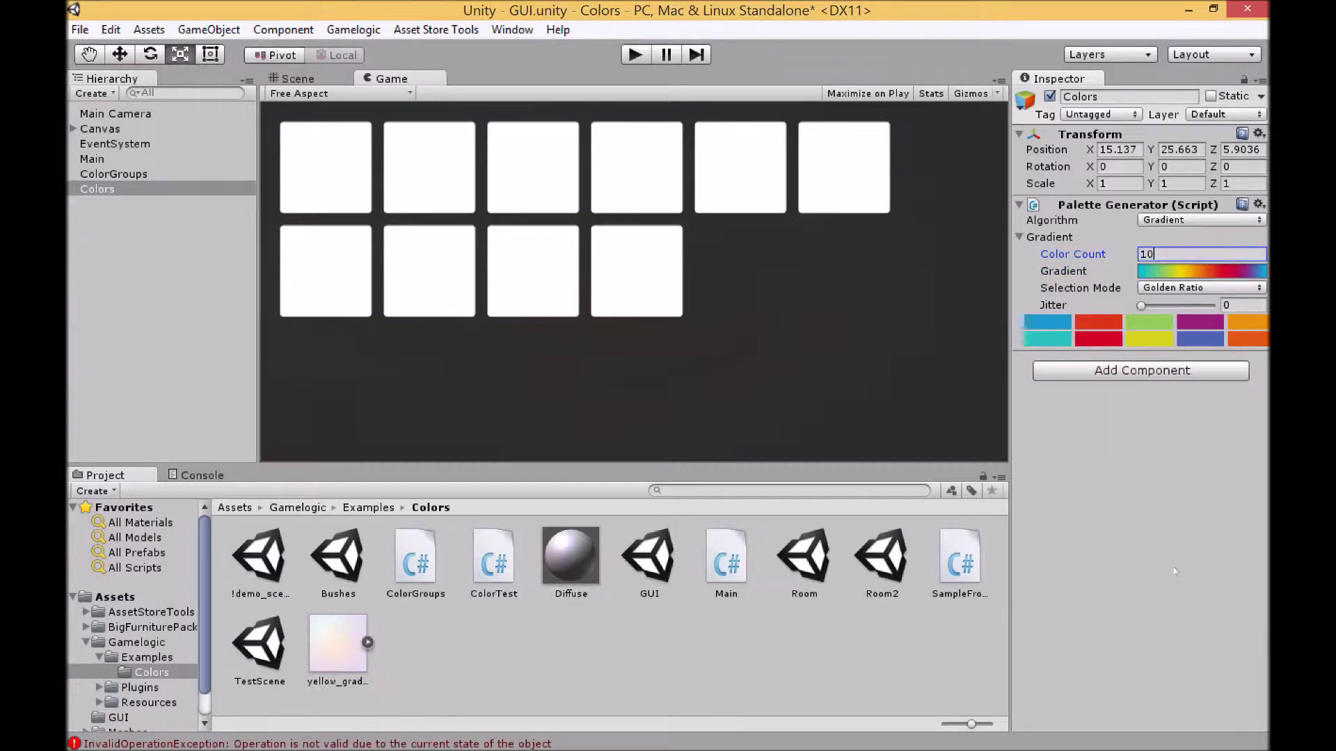
pyautogui.click(1174, 572)
pyautogui.click(635, 55)
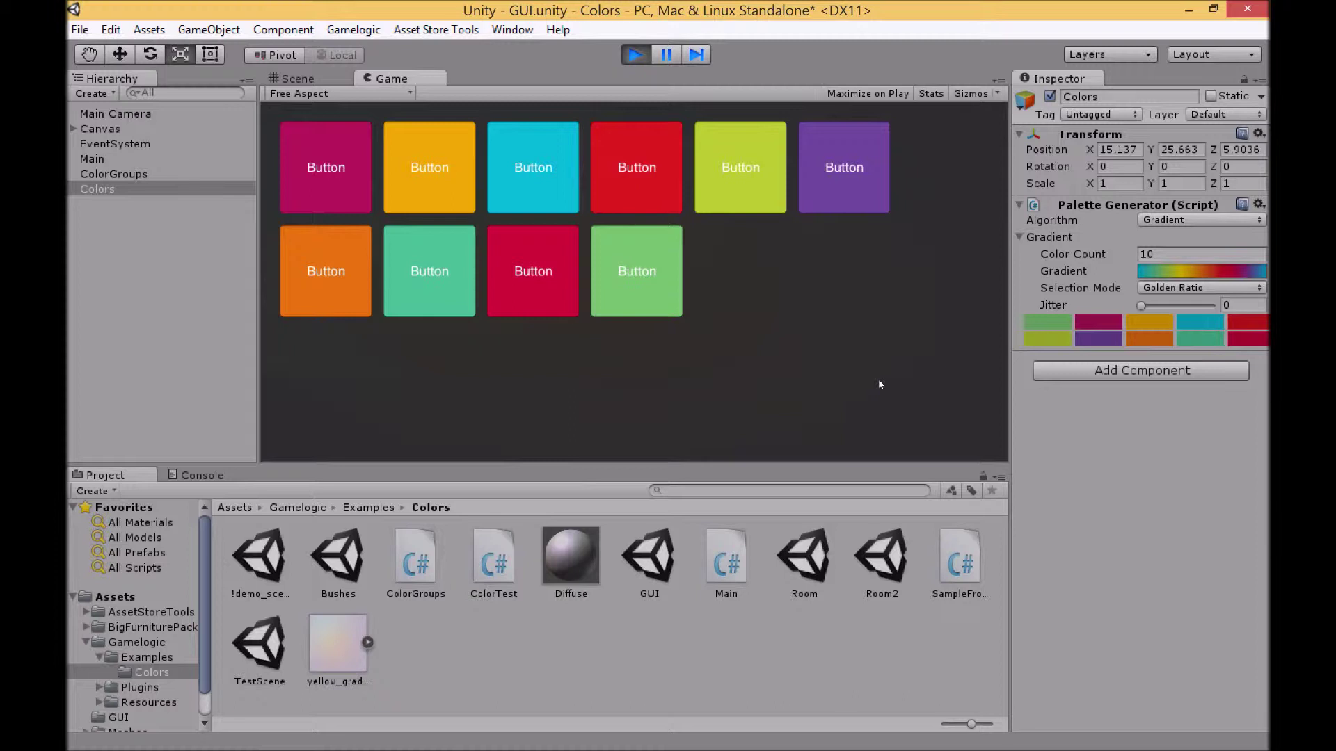
pyautogui.click(637, 55)
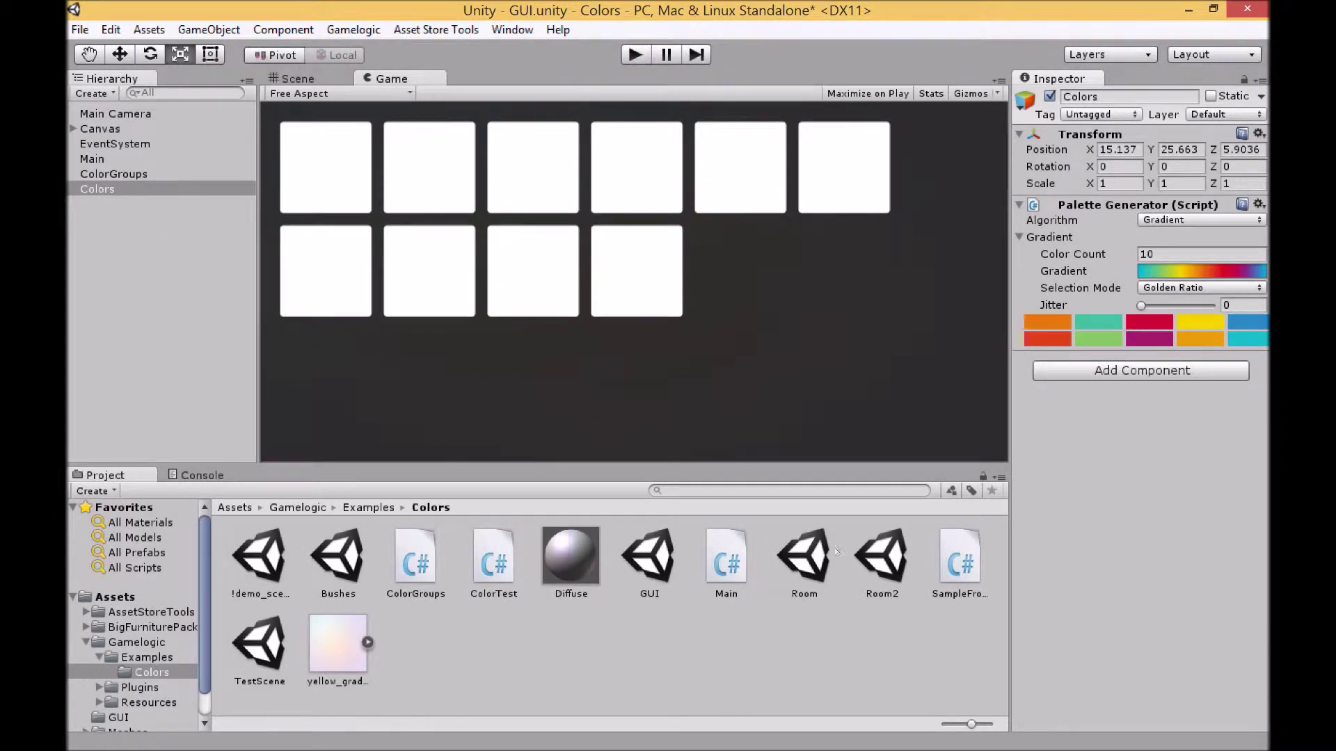
# Open the Bushes scene without saving GUI and switch its Colors palette to Random Offset
pyautogui.doubleClick(348, 557)
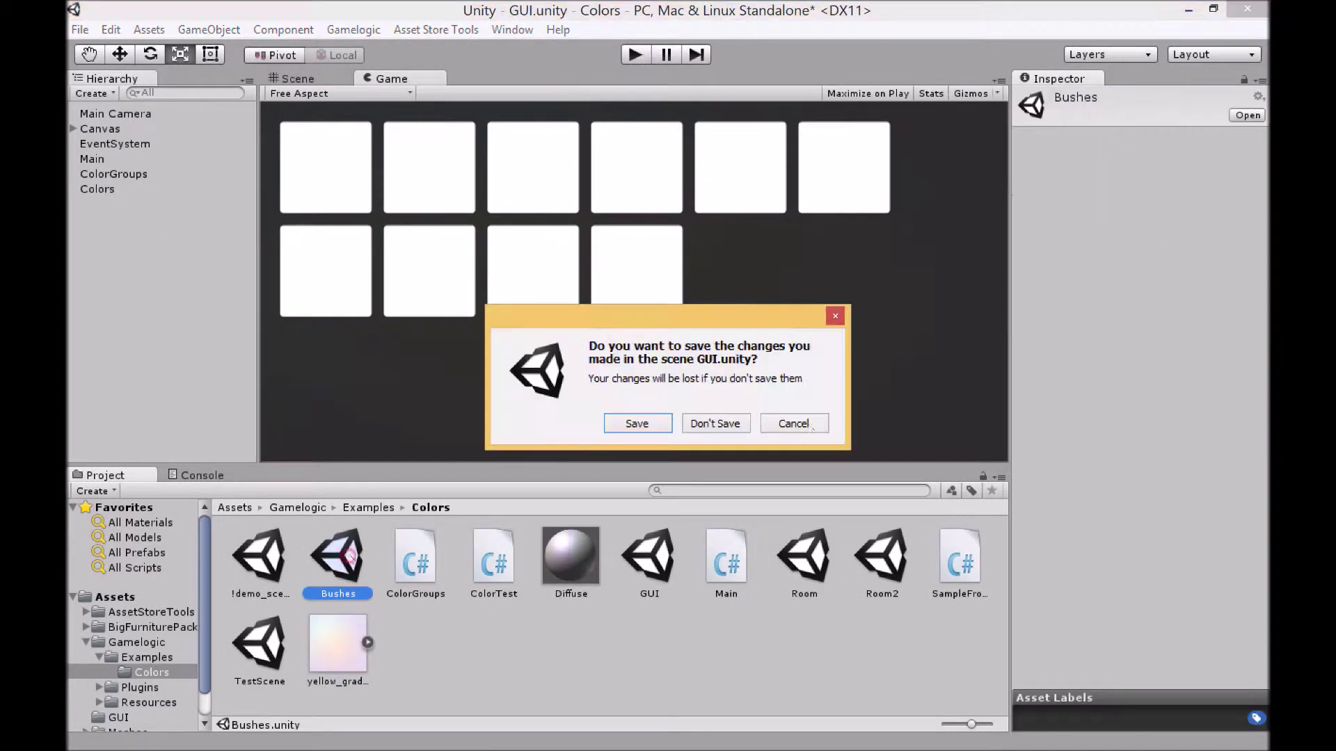
pyautogui.click(716, 422)
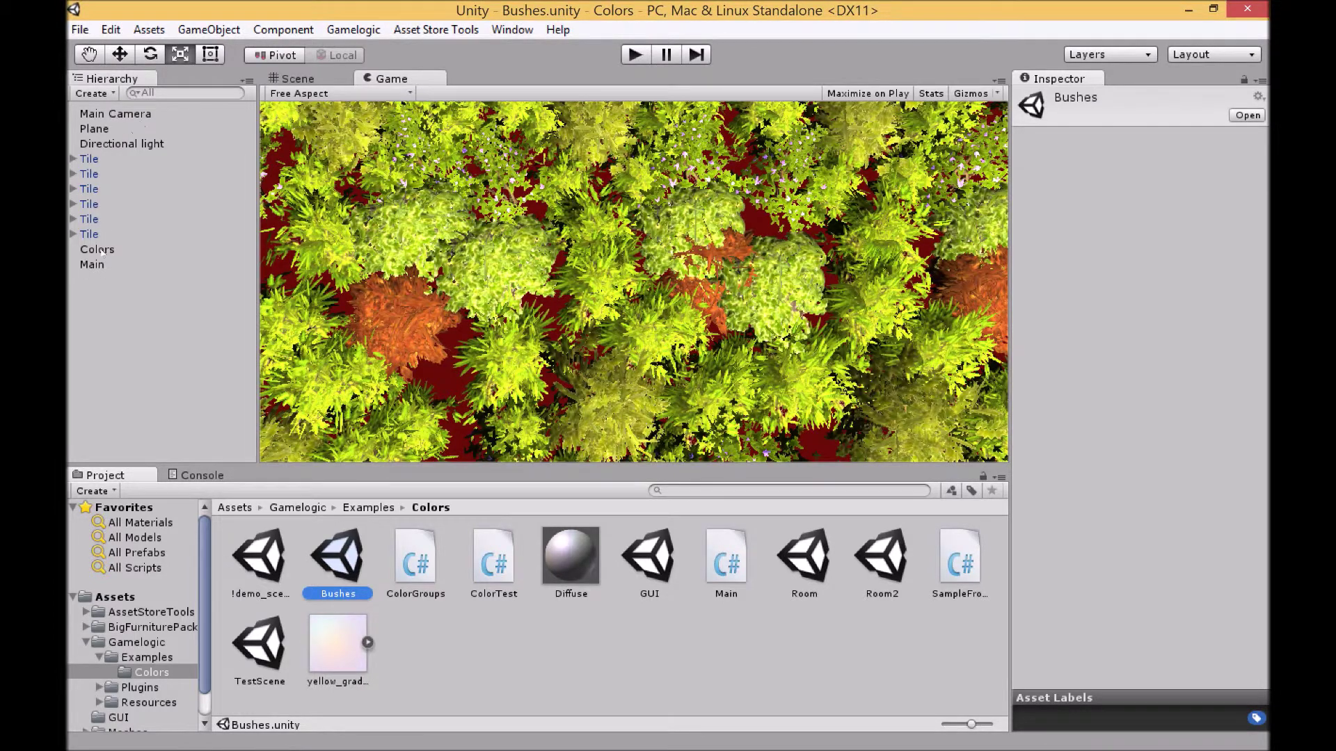
pyautogui.click(101, 250)
pyautogui.click(1244, 221)
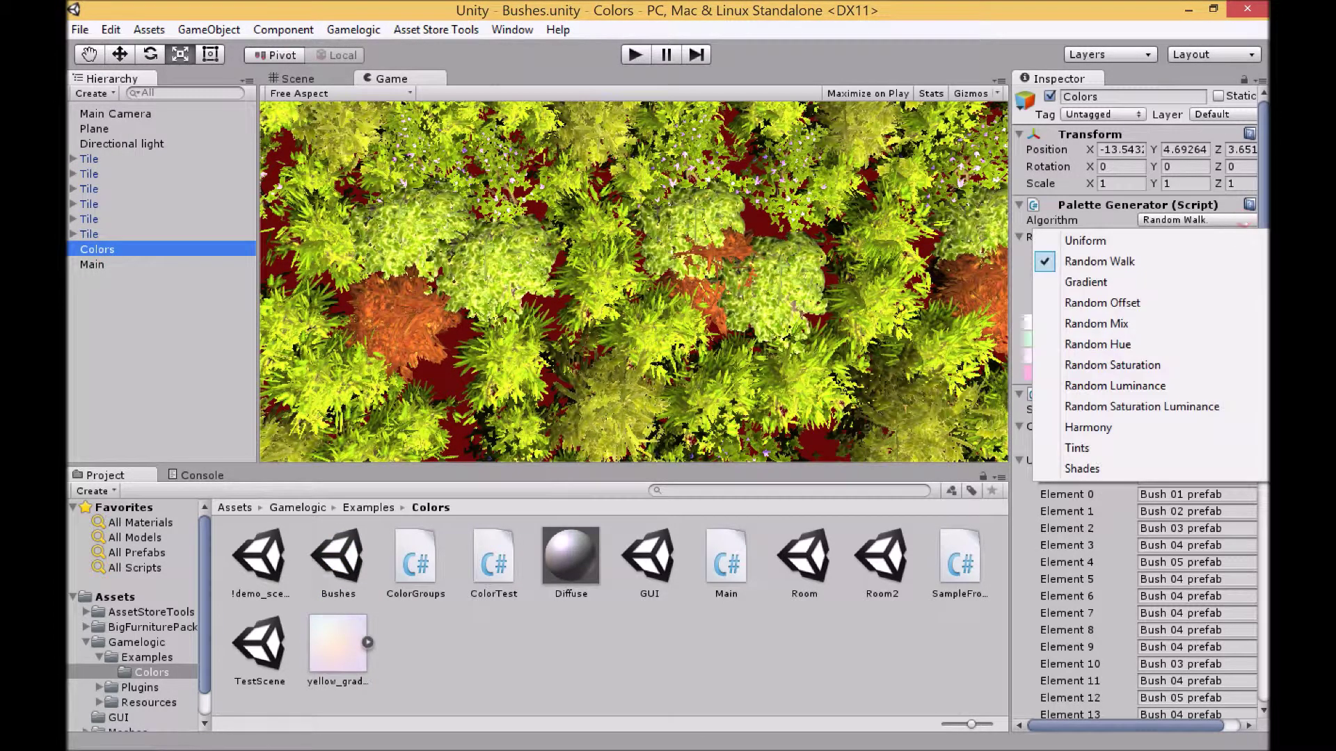
pyautogui.click(1231, 306)
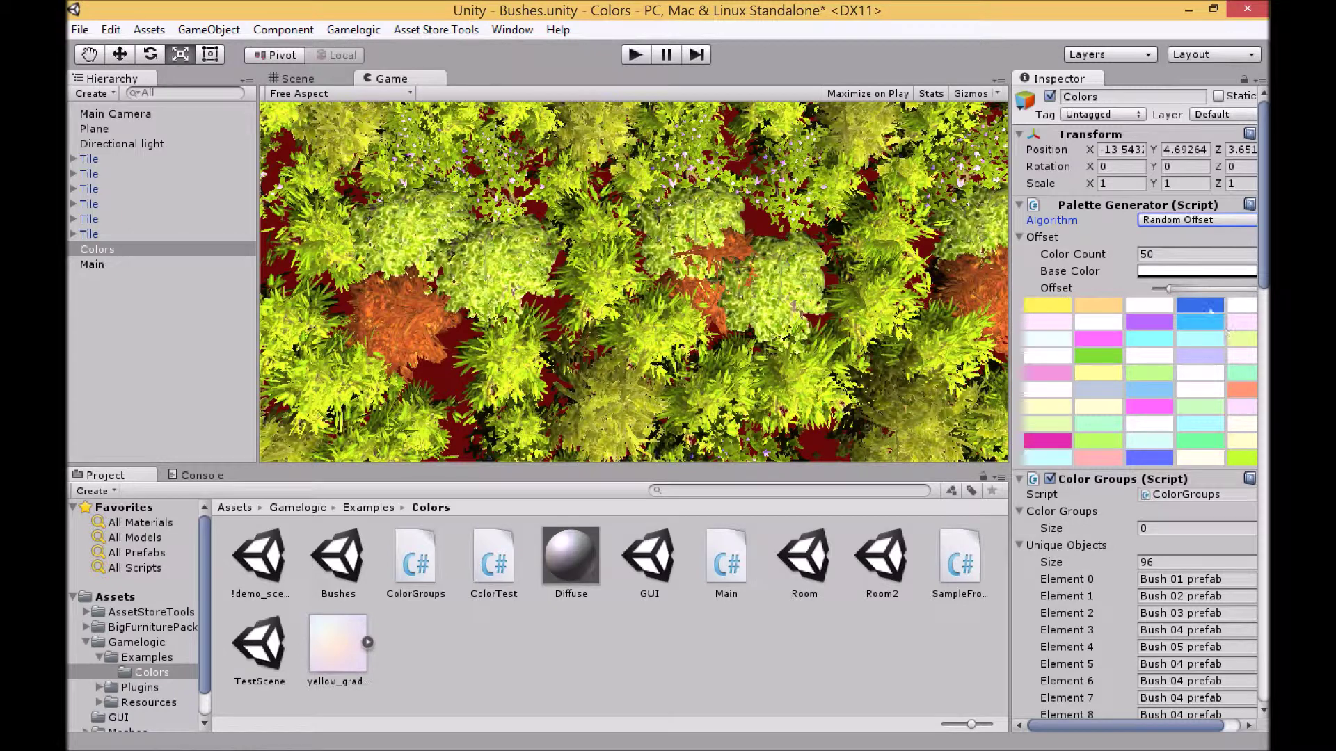
# Give the Random Offset palette 30 colours and a grey base colour
pyautogui.click(1156, 253)
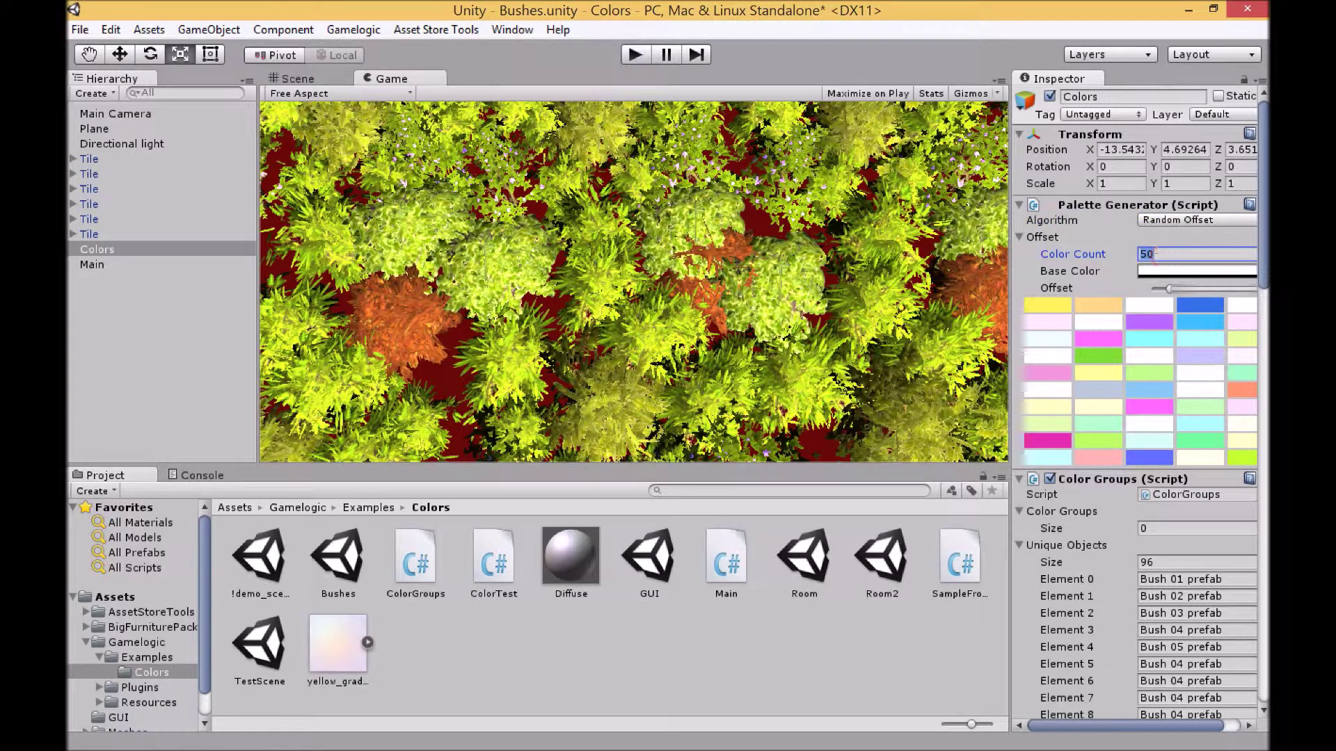
pyautogui.write('30')
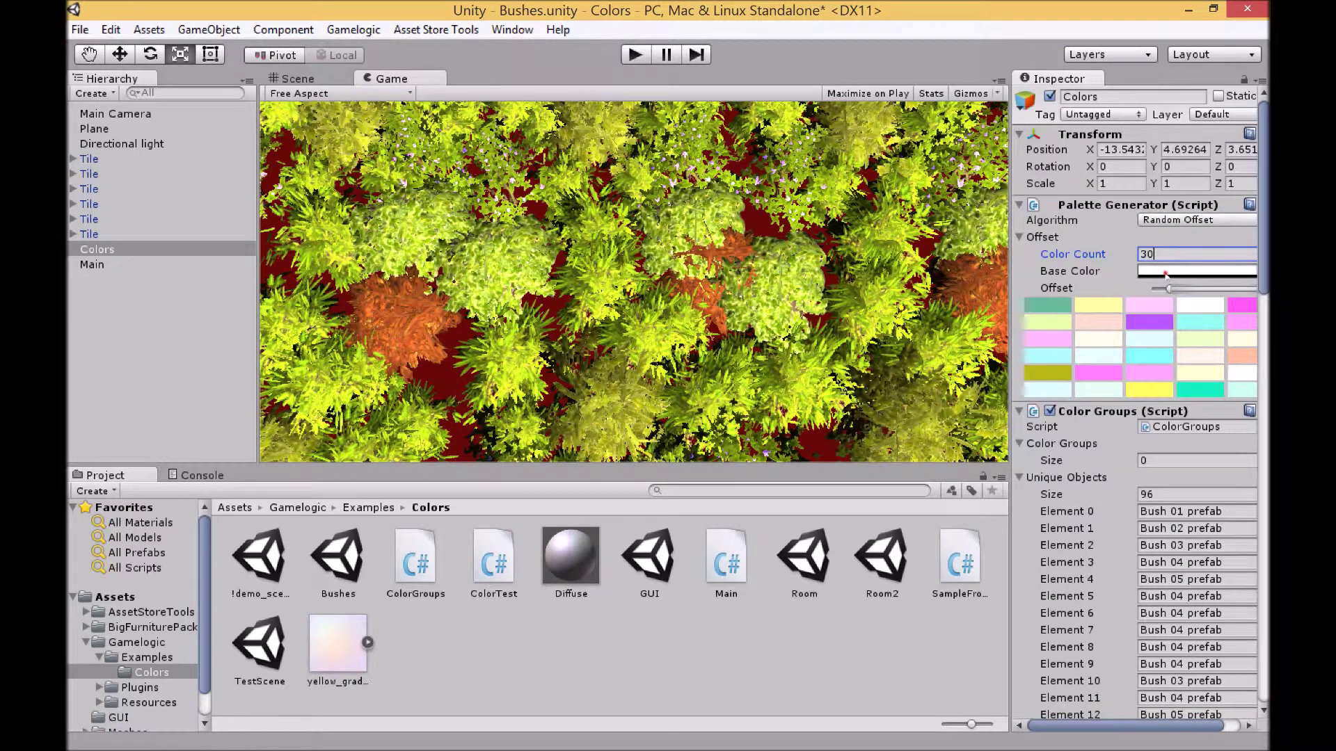
pyautogui.click(1165, 274)
pyautogui.click(89, 137)
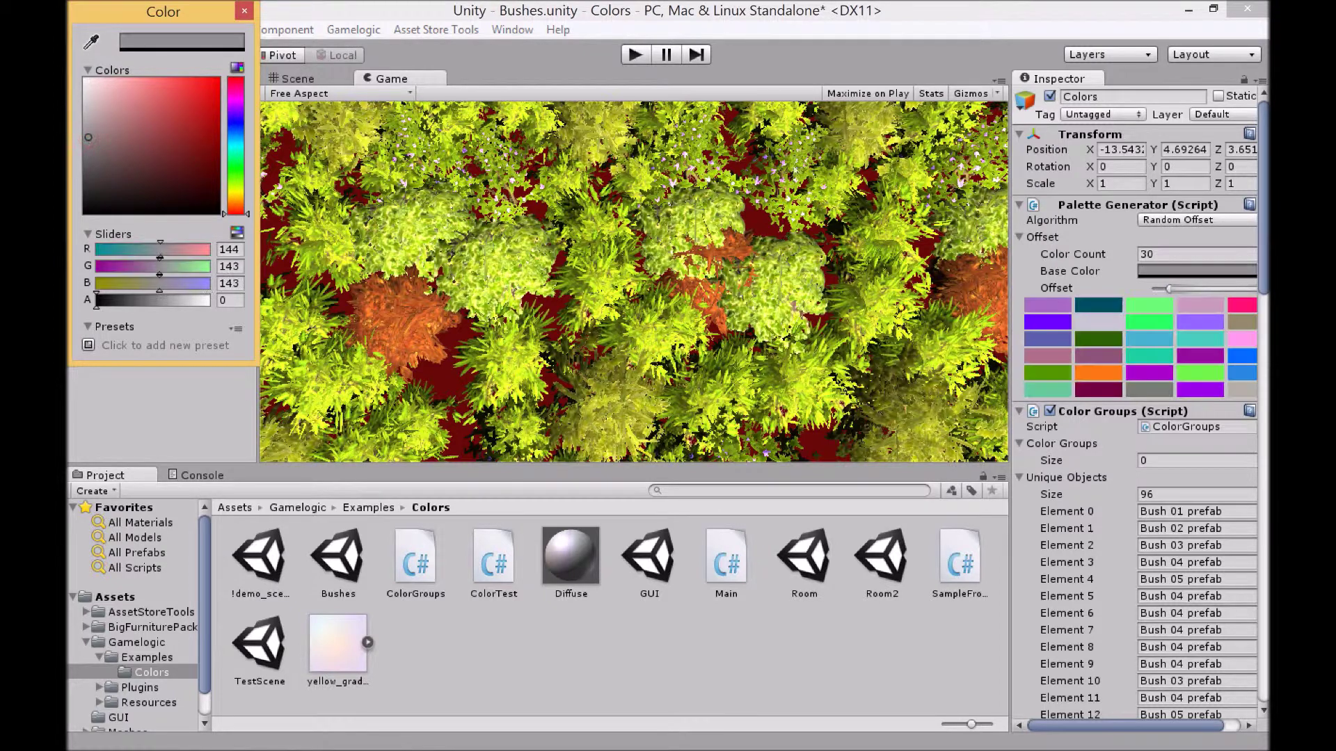
pyautogui.click(243, 12)
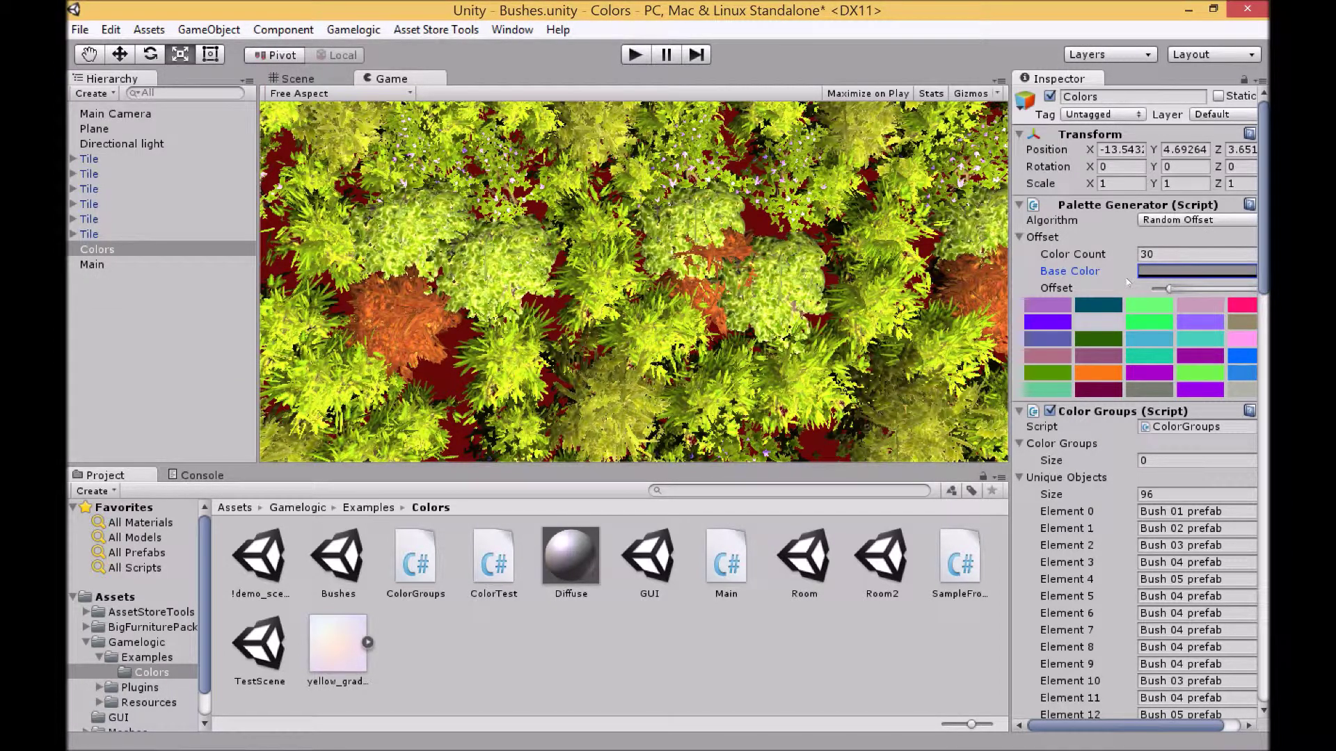
# Narrow the offset range and preview the recoloured bushes in play mode
pyautogui.moveTo(1169, 288)
pyautogui.mouseDown()
pyautogui.moveTo(1155, 289)
pyautogui.moveTo(1192, 289)
pyautogui.mouseUp()
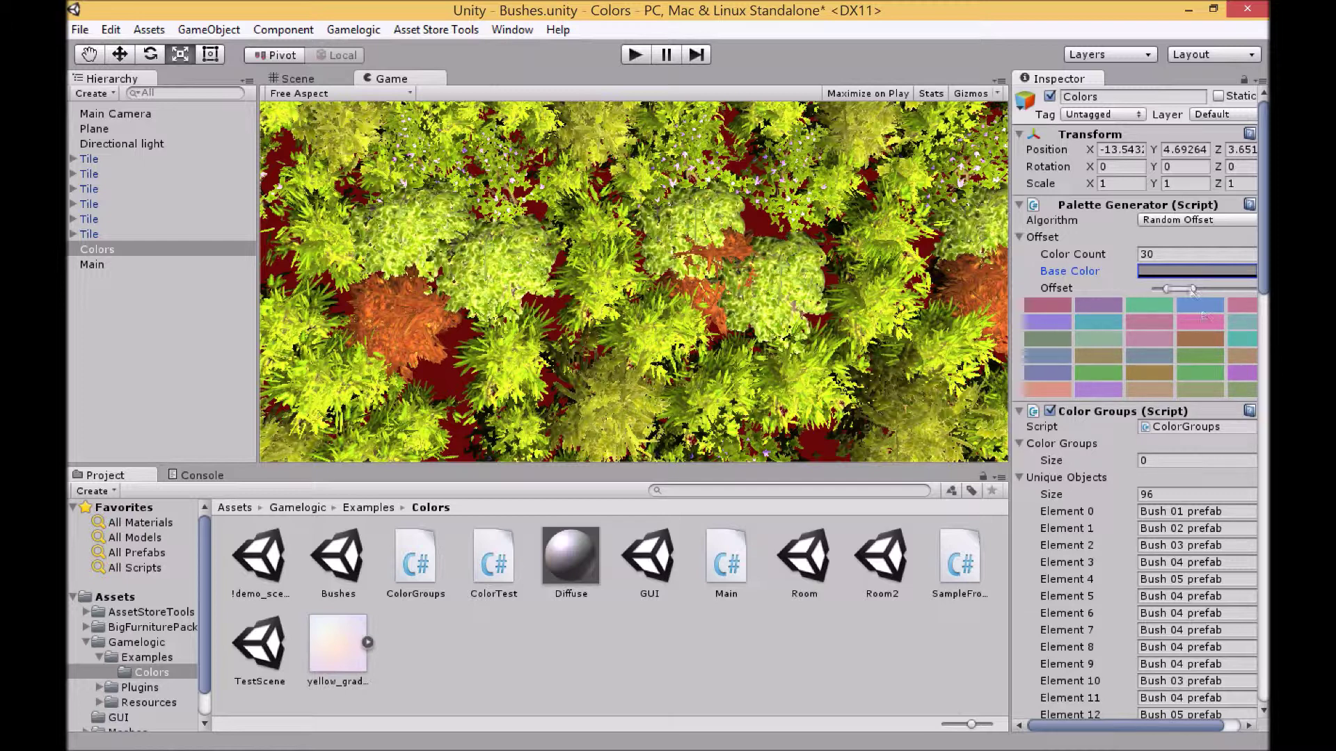
pyautogui.moveTo(1193, 291); pyautogui.dragTo(1167, 290)
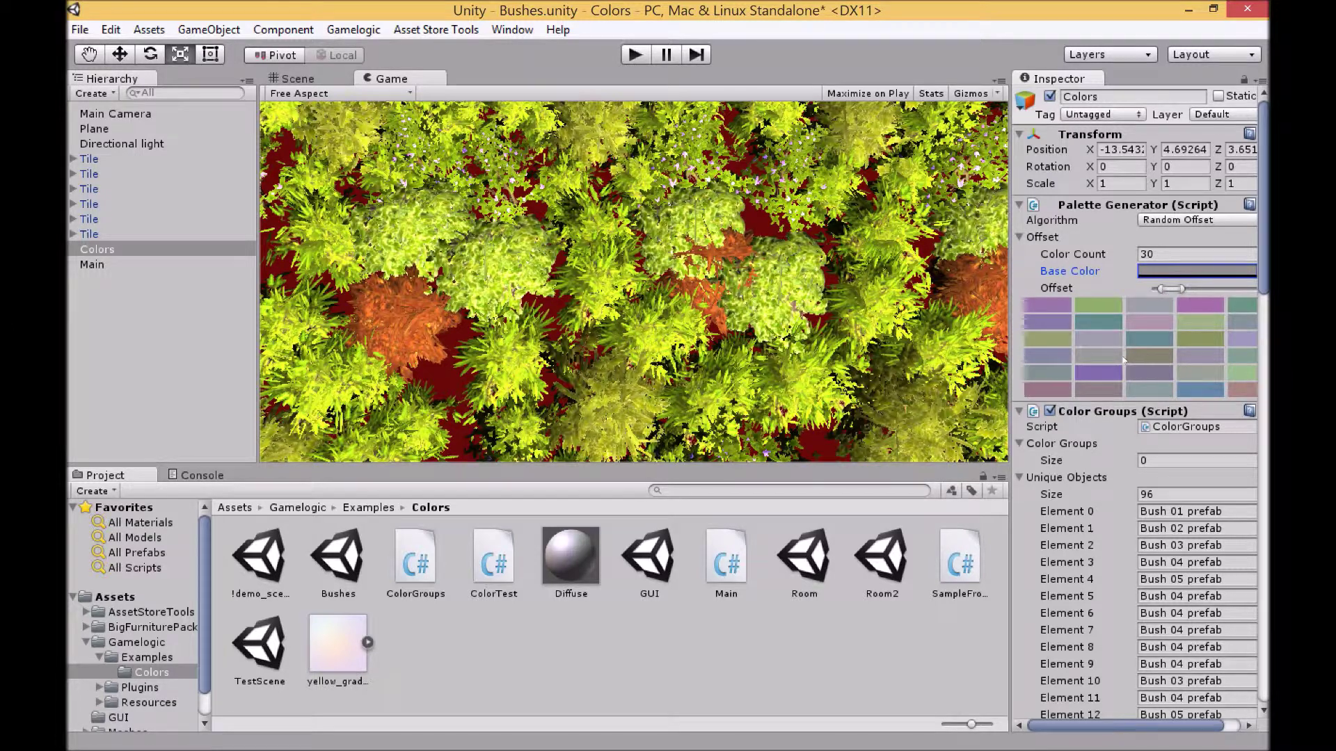
pyautogui.click(634, 54)
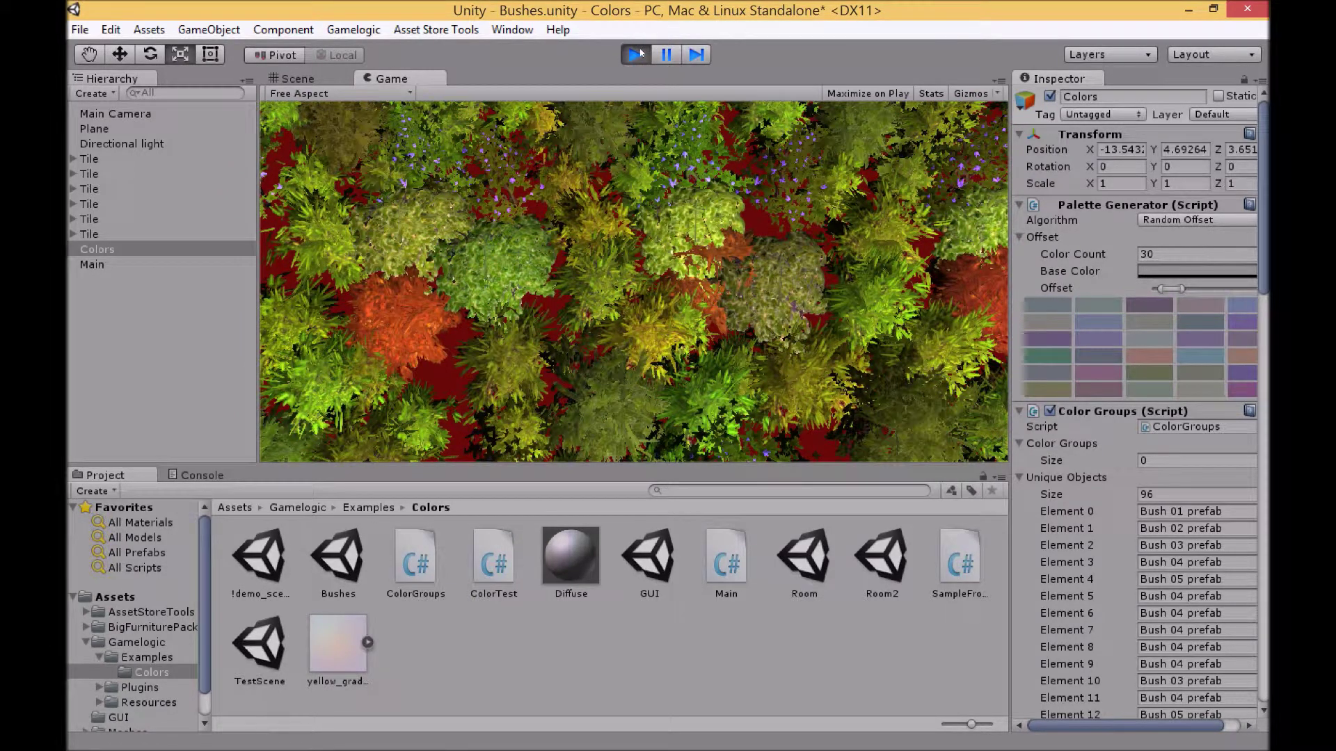
pyautogui.click(635, 53)
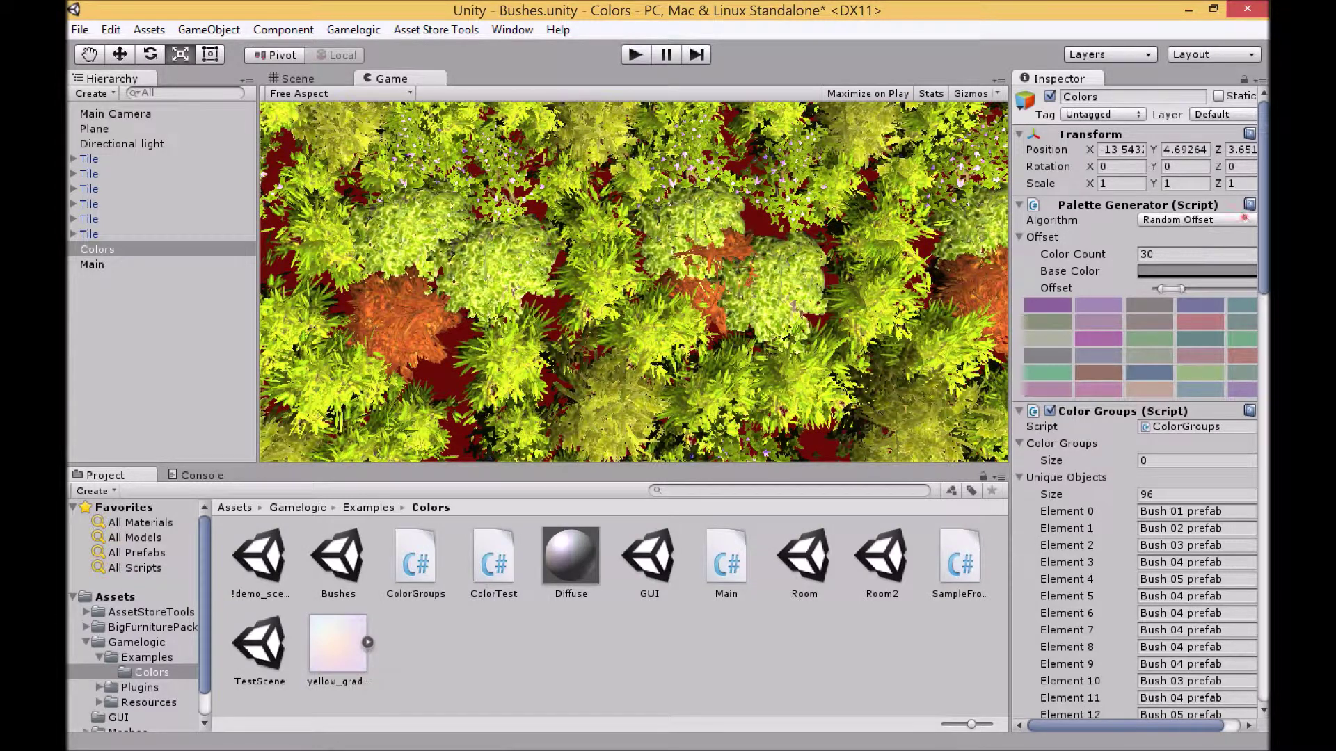
# Switch the Bushes palette to Random Mix with Grey Control at 0.33 and Paint left off
pyautogui.click(1243, 218)
pyautogui.click(1214, 326)
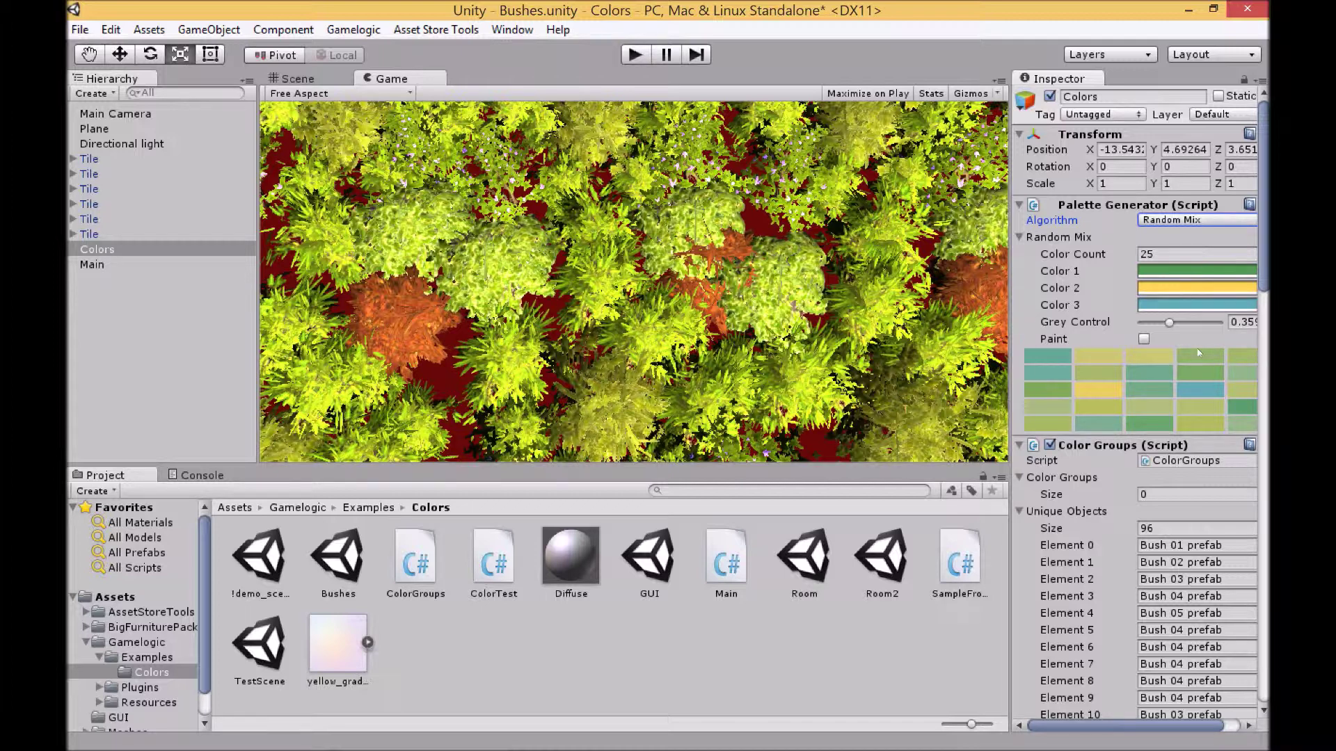
pyautogui.moveTo(1173, 326); pyautogui.dragTo(1171, 330)
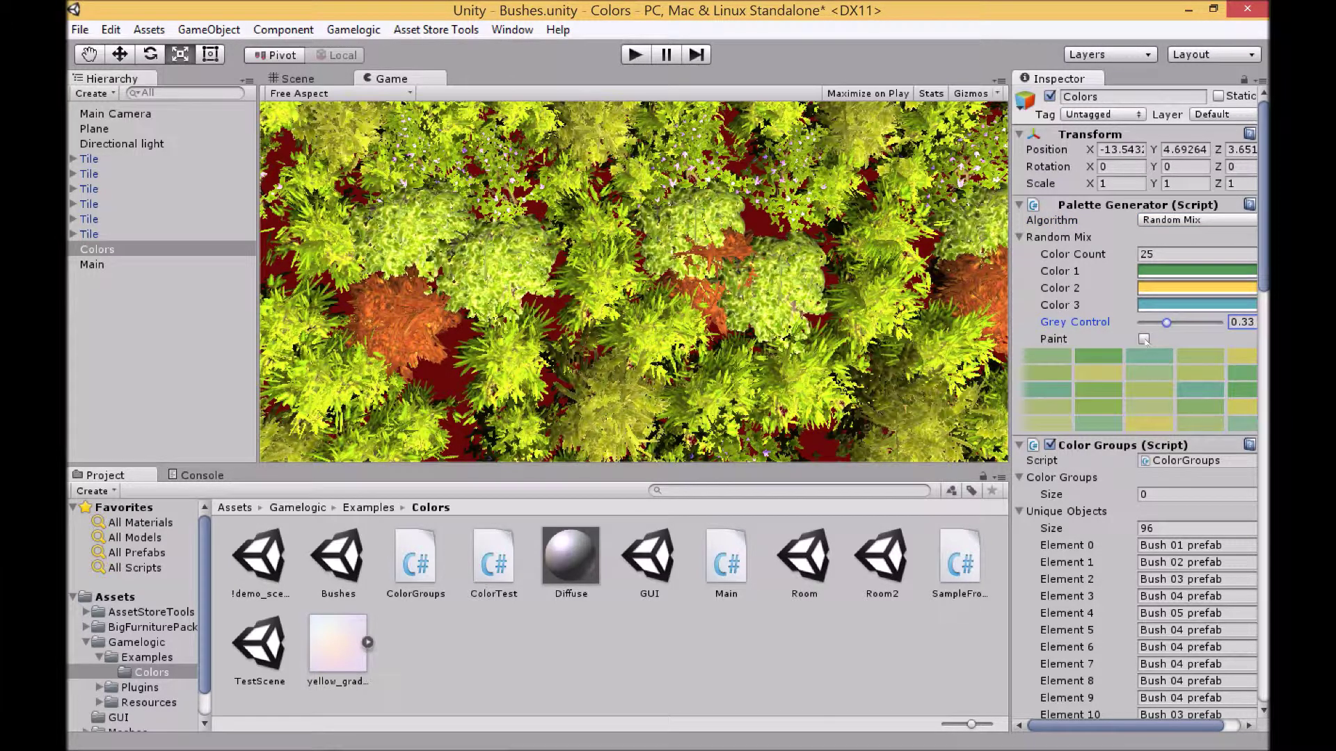
pyautogui.click(1145, 339)
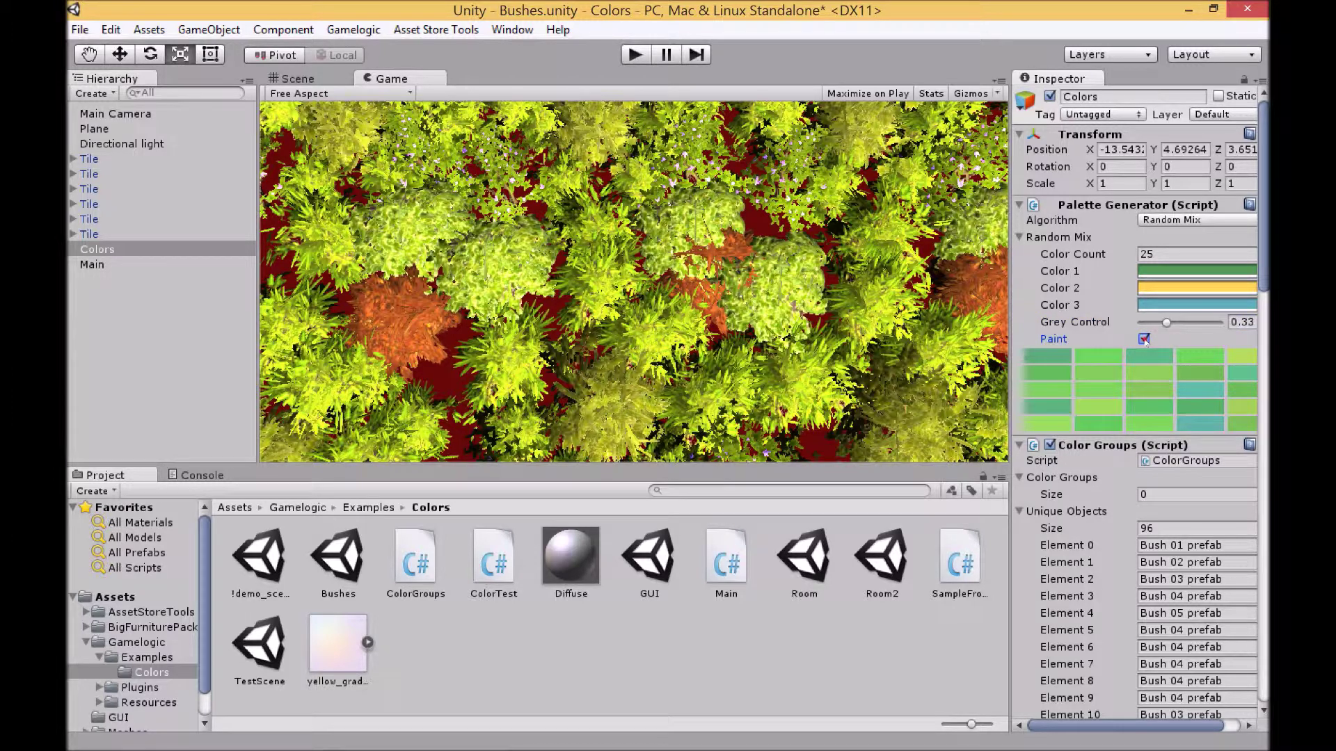
pyautogui.click(1144, 340)
# Run the scene and regenerate the bushes three times with new palettes, then stop
pyautogui.hotkey('ctrl', 'p')
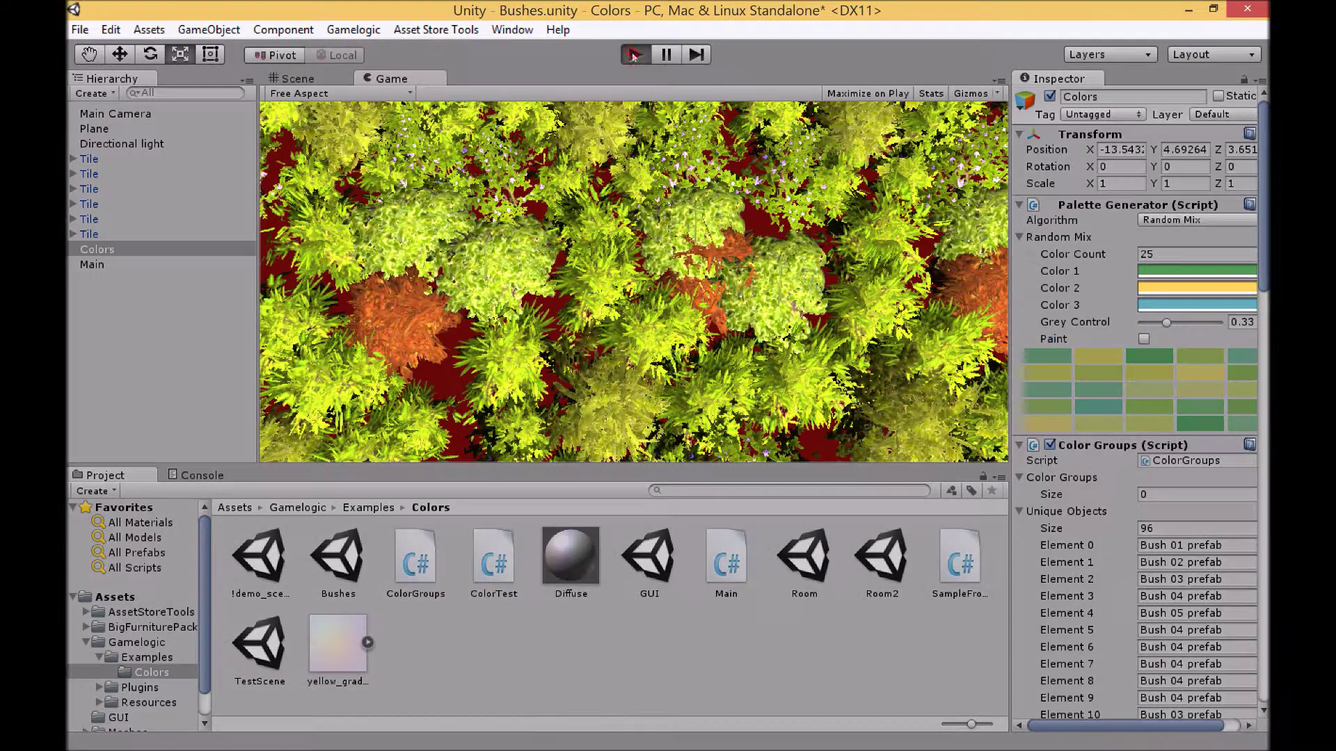
pyautogui.click(922, 342)
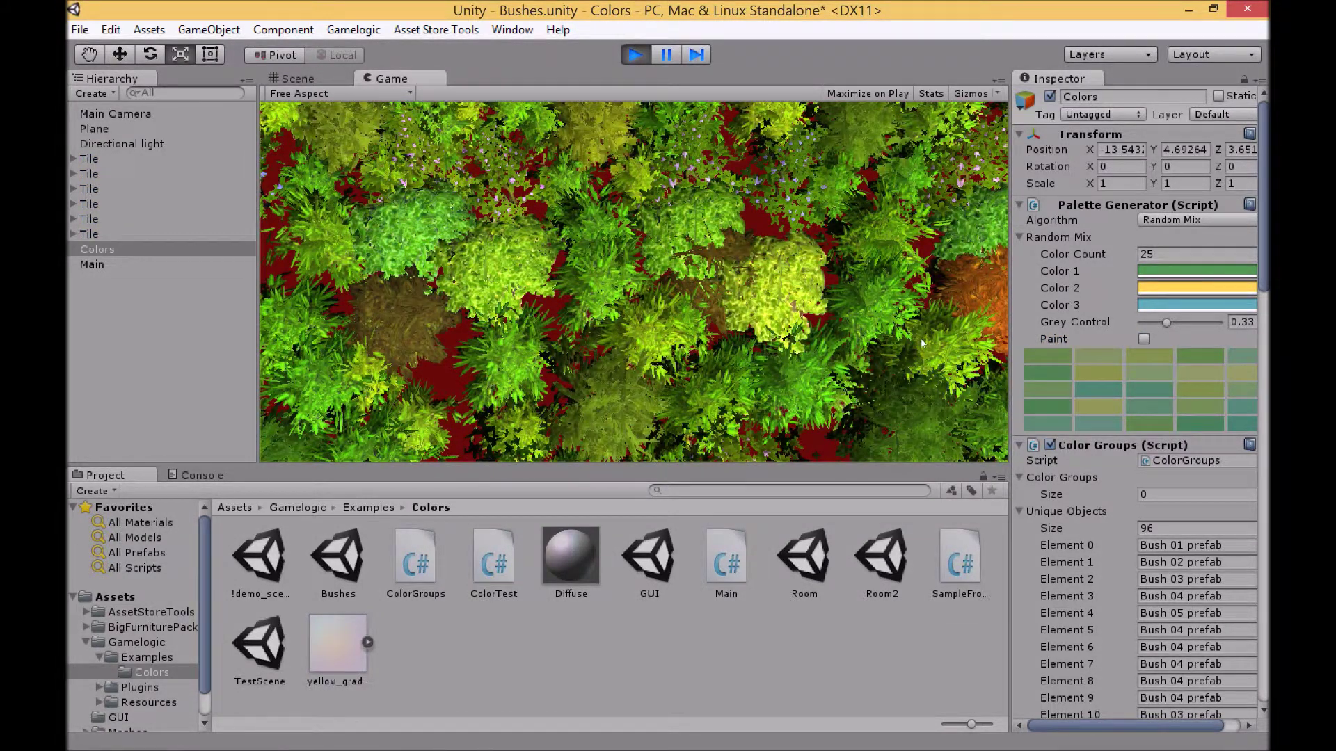
pyautogui.click(900, 328)
pyautogui.click(900, 327)
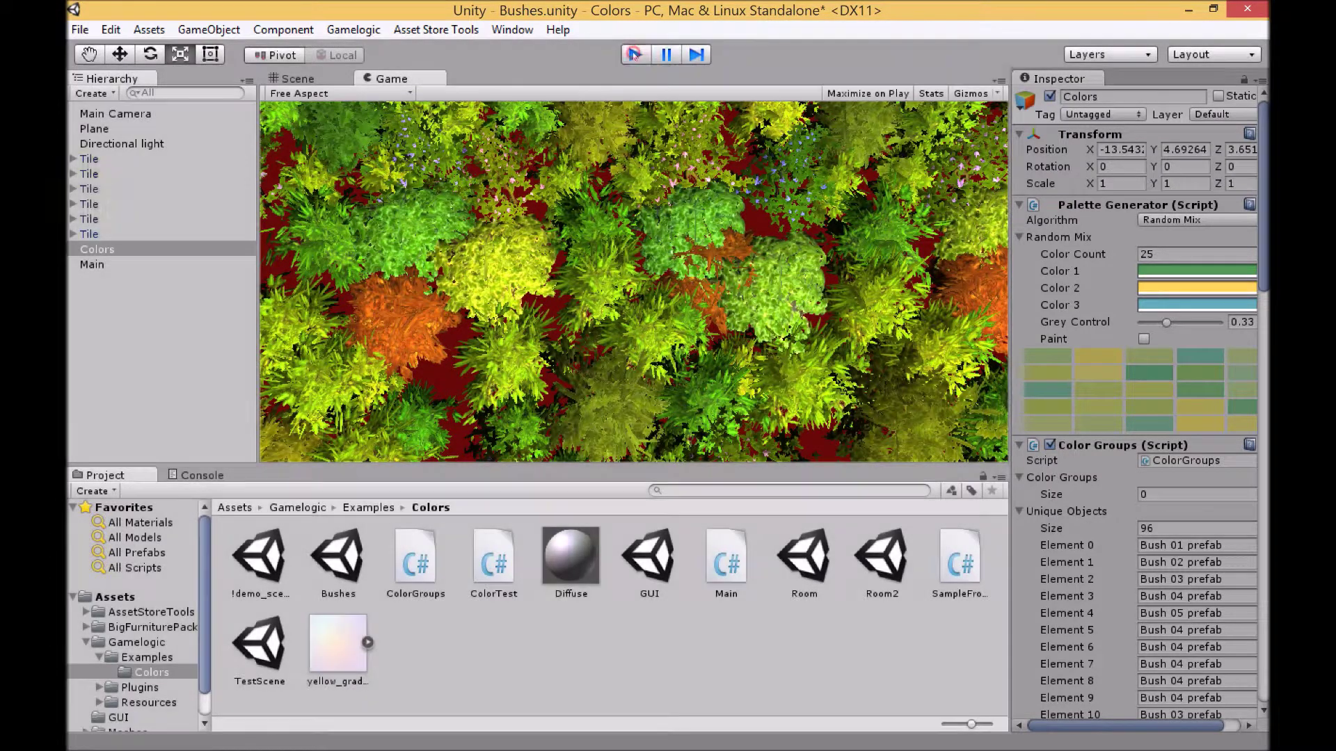
pyautogui.click(635, 56)
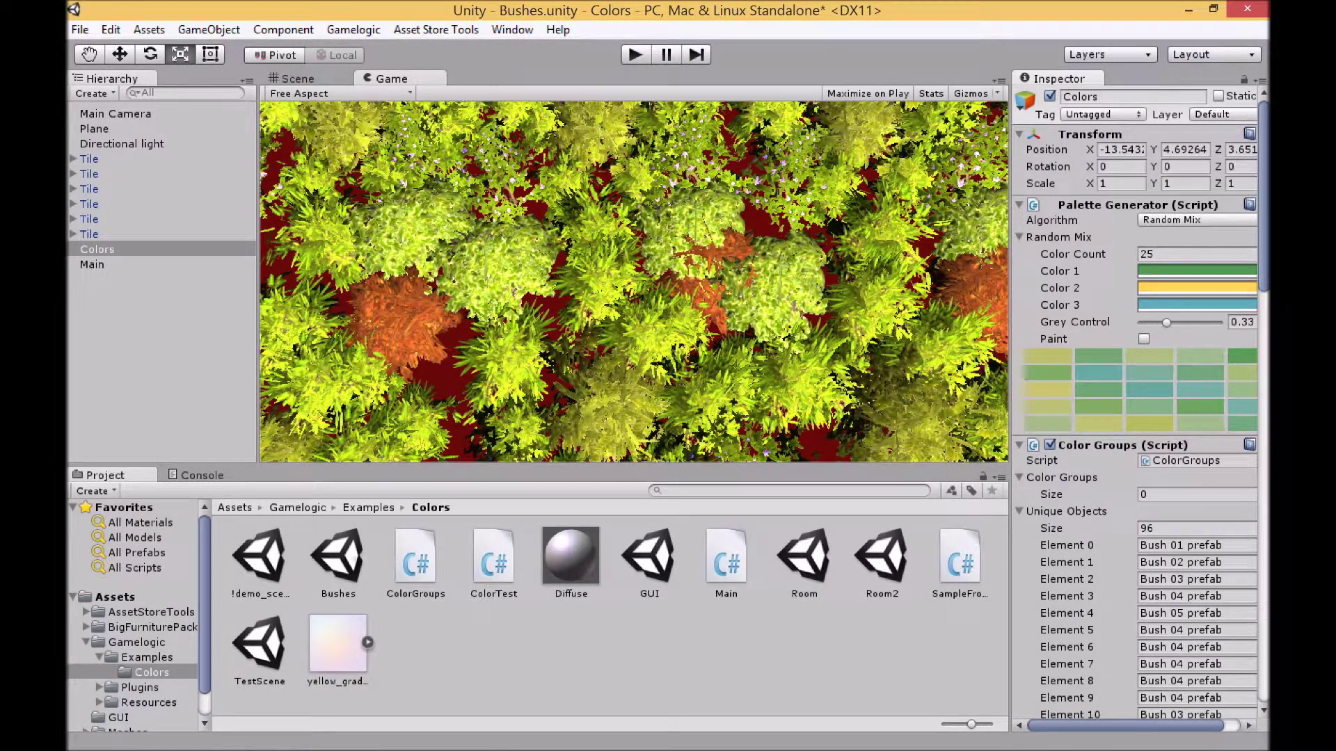
# Open !demo_scene and set its Colors palette to the Random Hue algorithm
pyautogui.doubleClick(277, 550)
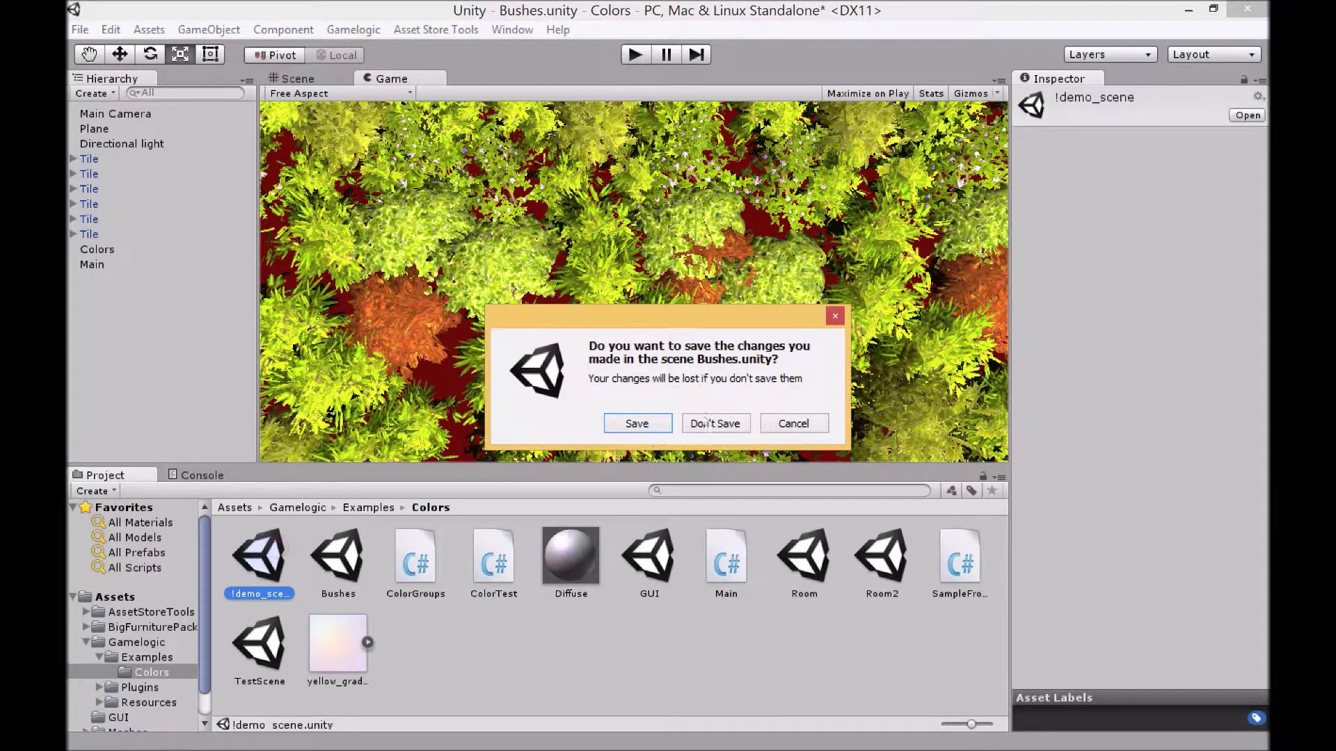
pyautogui.click(670, 435)
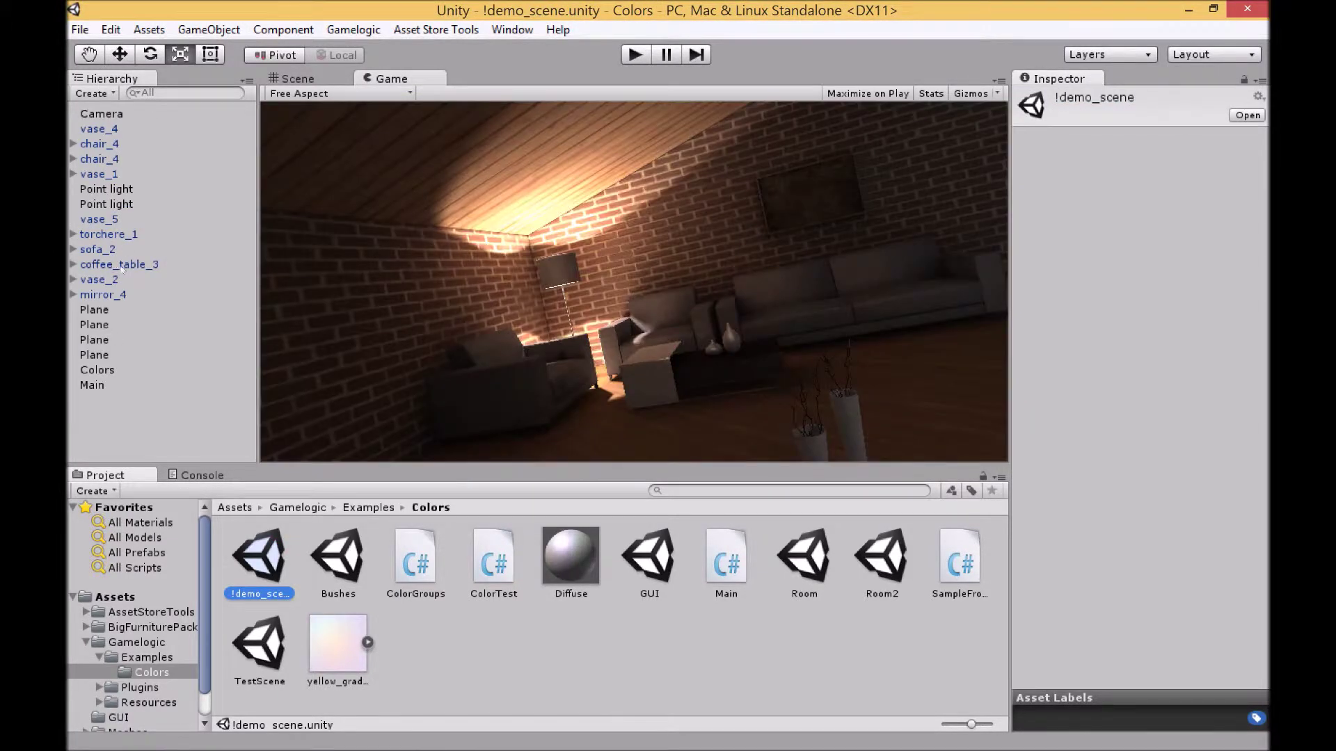
pyautogui.click(108, 371)
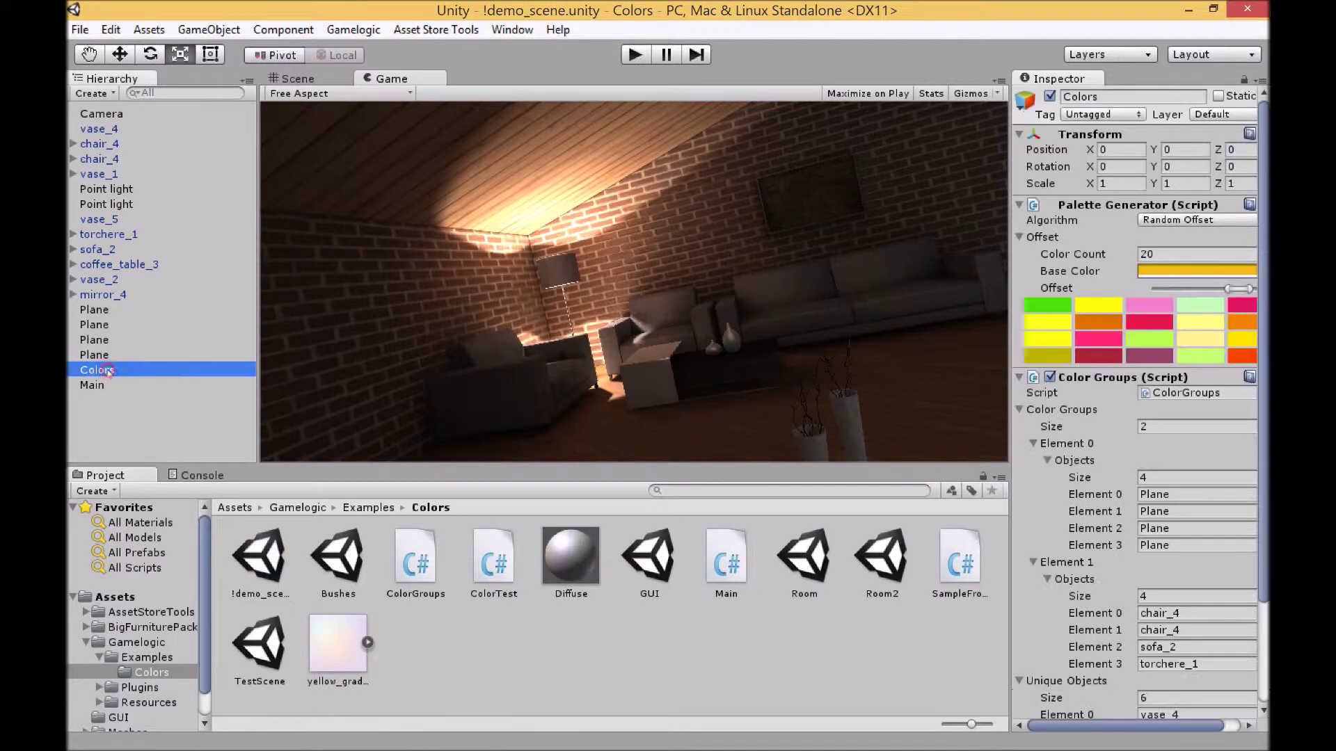
pyautogui.click(1242, 219)
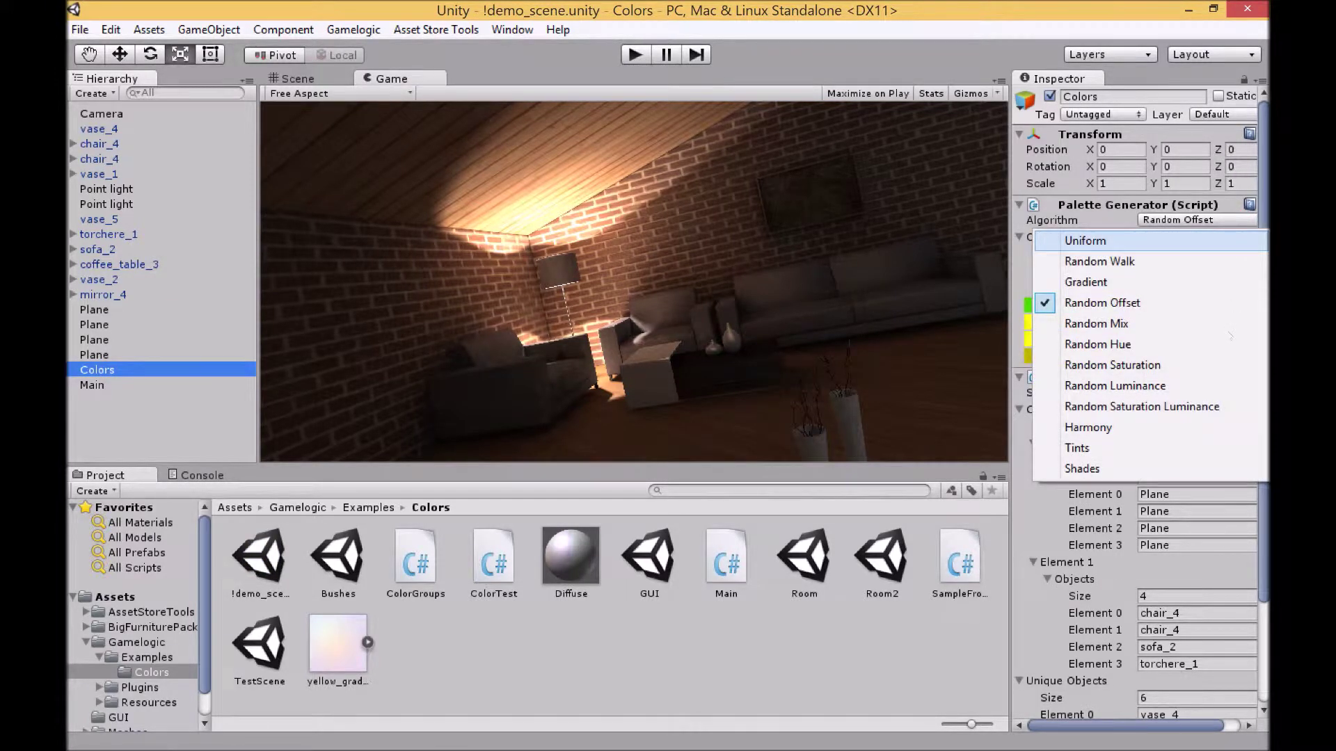
pyautogui.click(1205, 345)
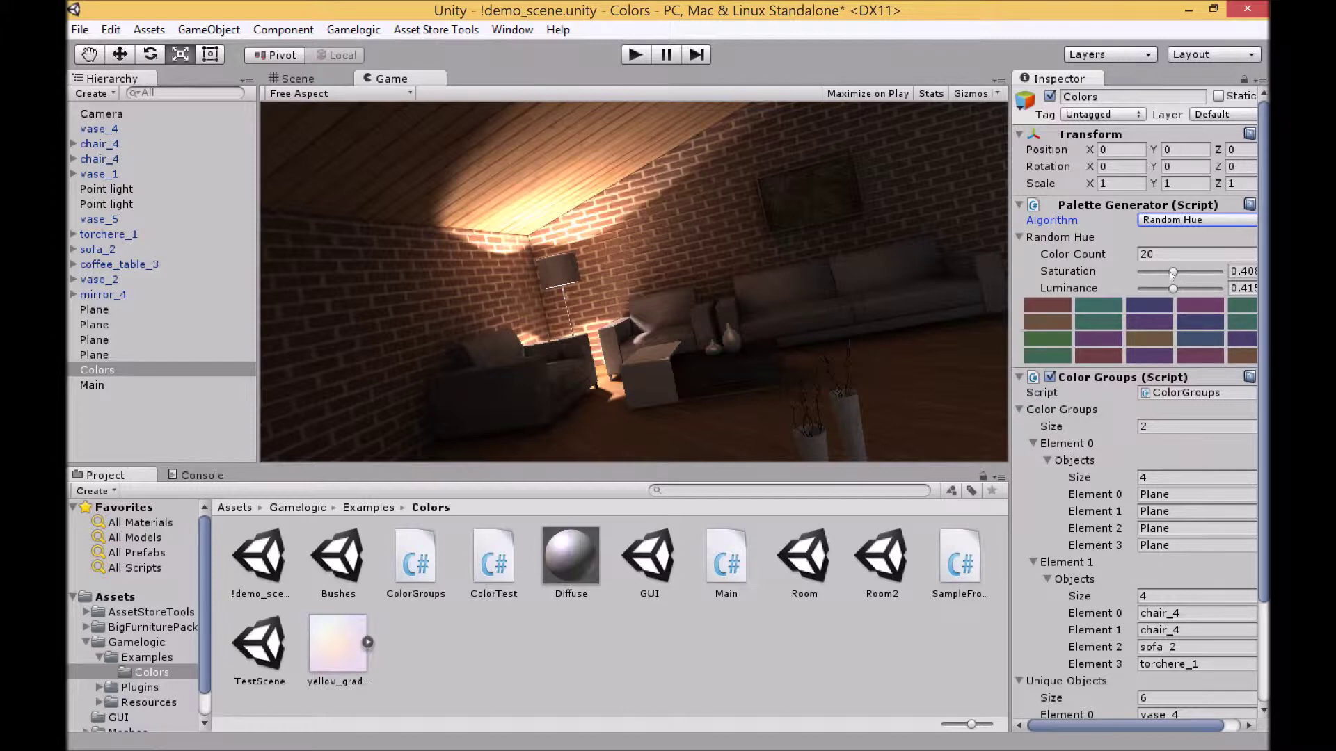
# Lower the hue saturation to about 0.3 and preview the recoloured room
pyautogui.moveTo(1173, 272); pyautogui.dragTo(1194, 289)
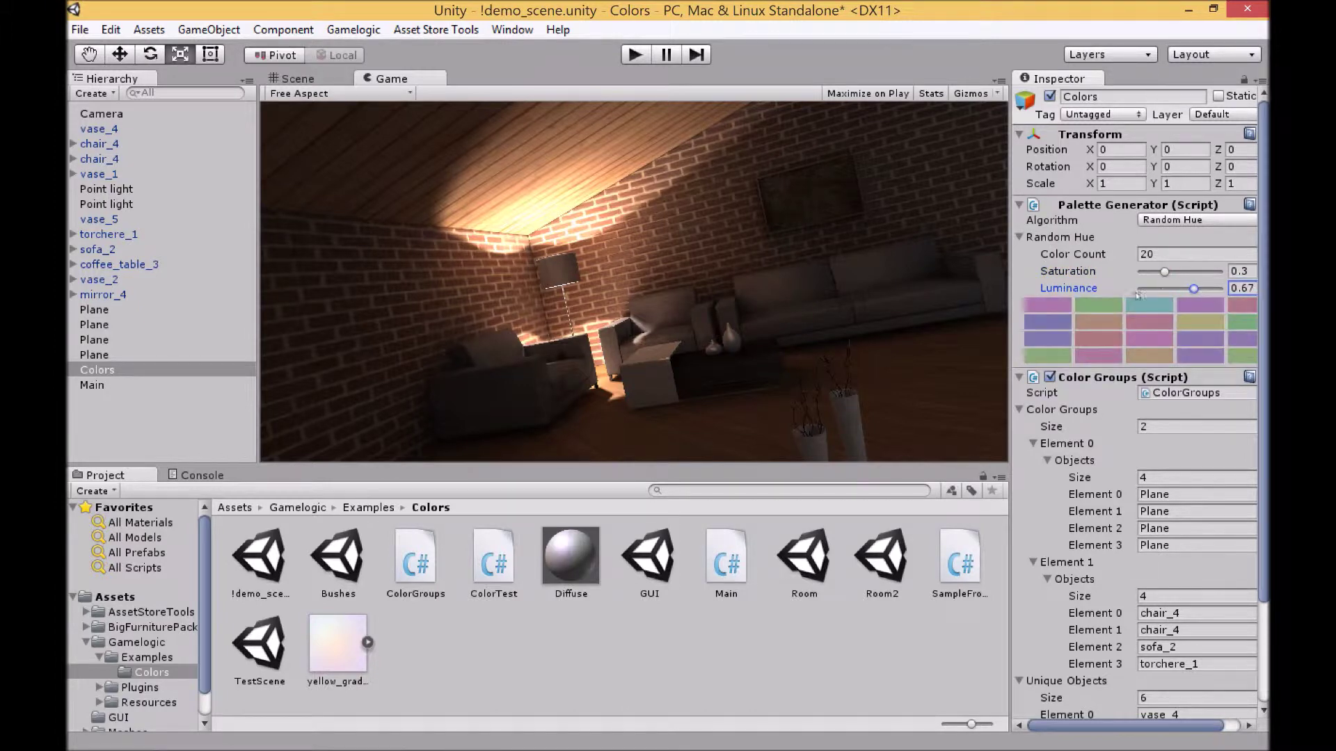
pyautogui.click(635, 55)
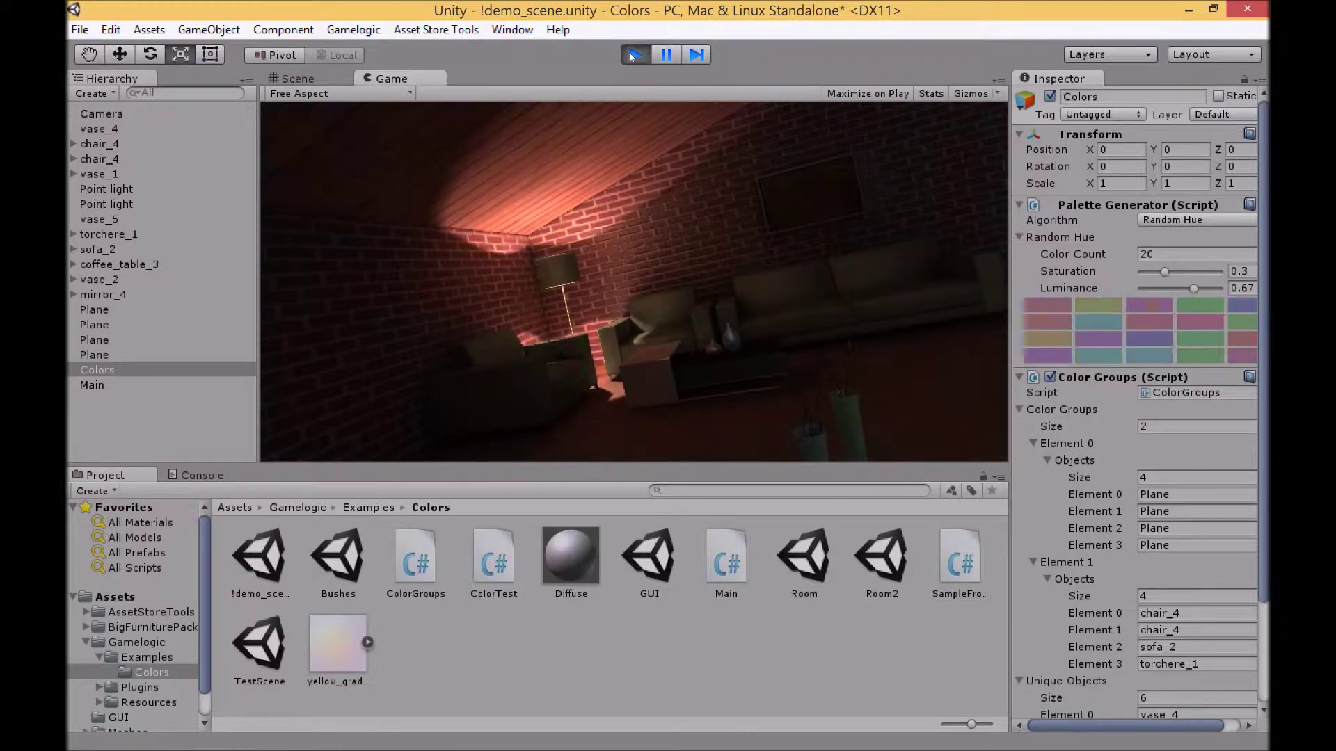
pyautogui.click(632, 55)
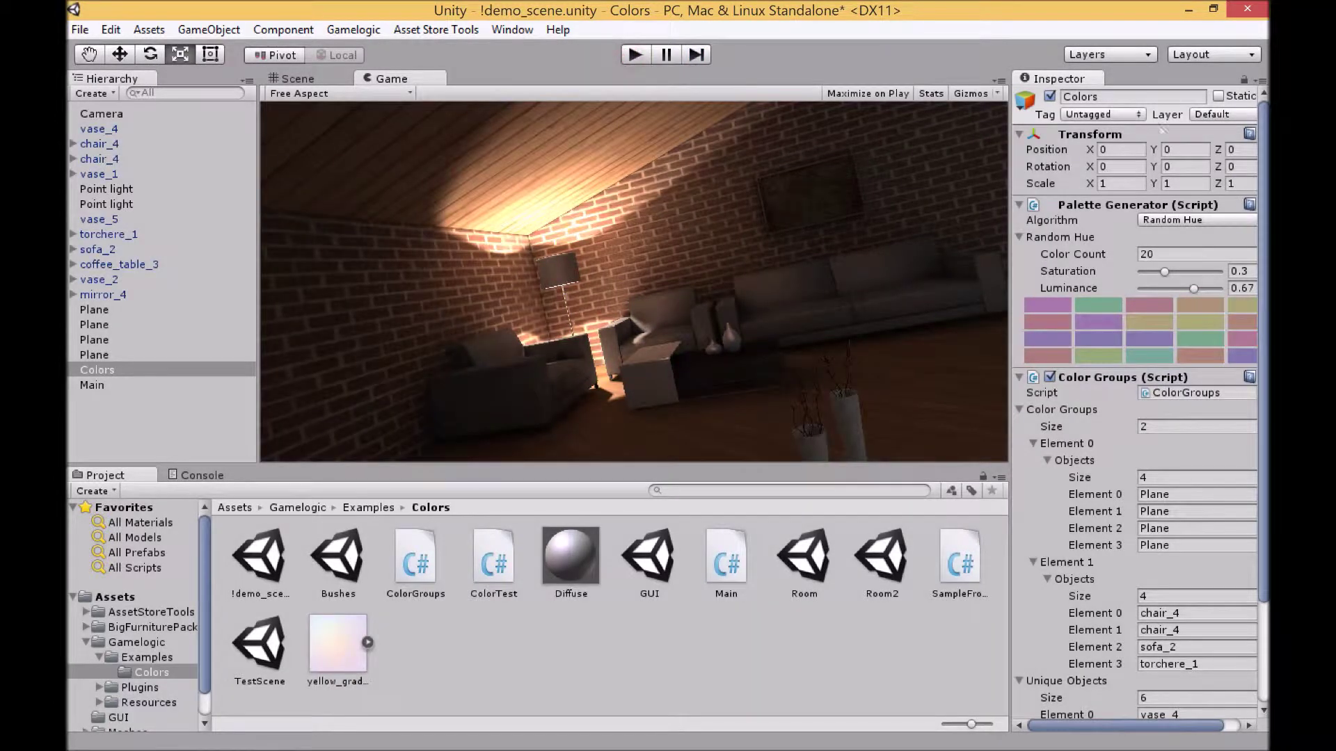
# Switch the palette to Random Saturation with 10 colours
pyautogui.click(1237, 218)
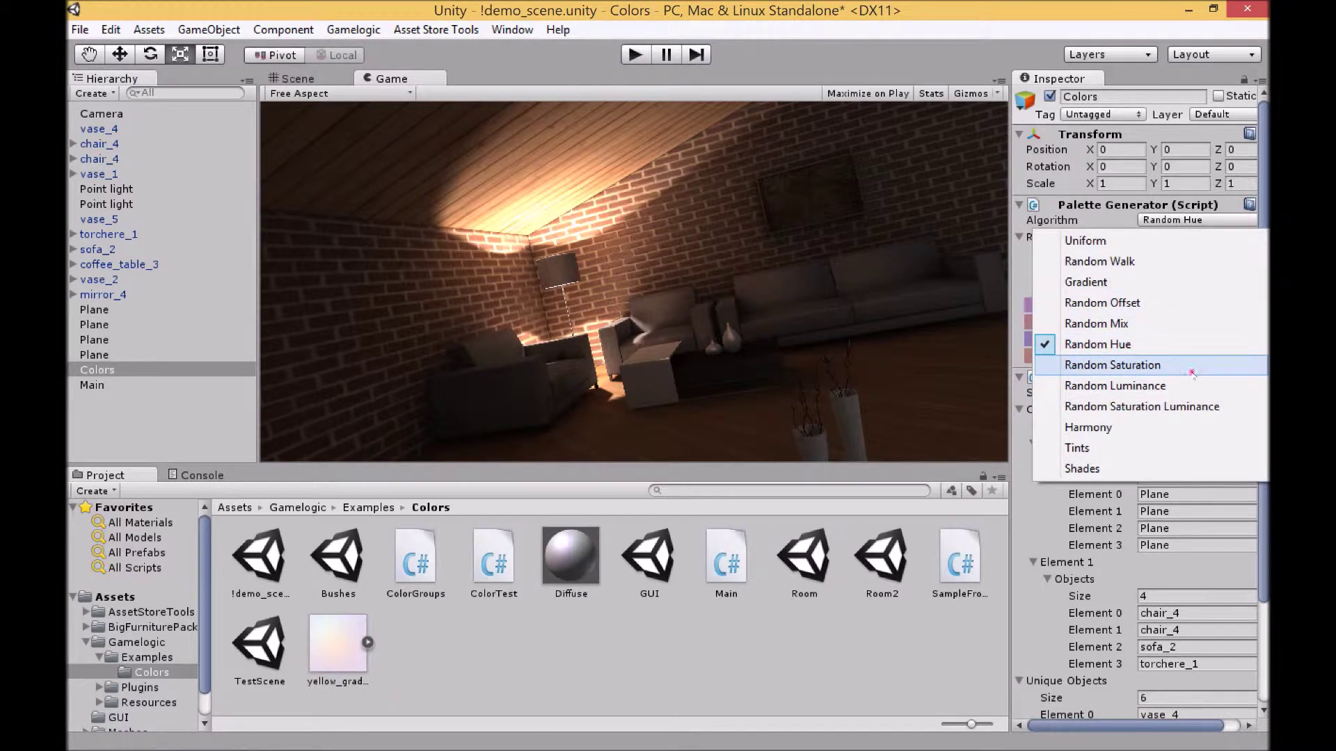
pyautogui.click(1191, 372)
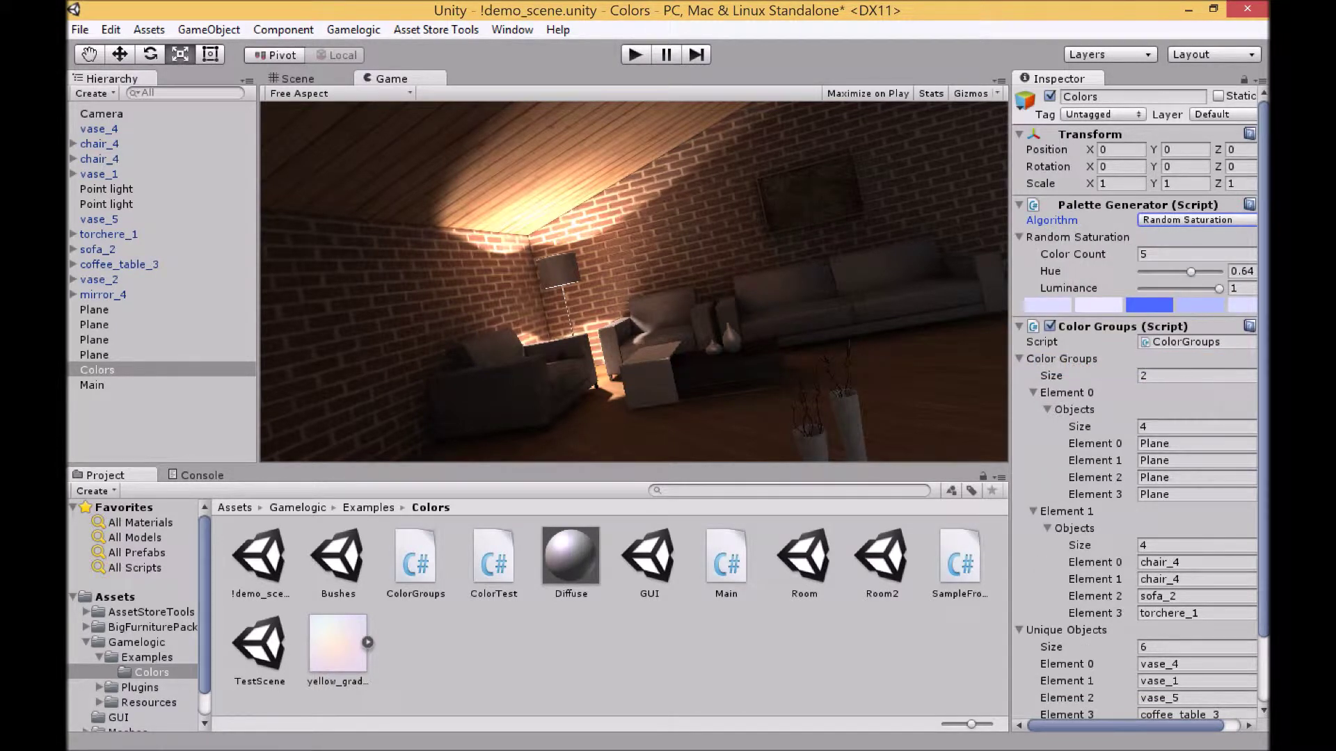
pyautogui.click(1198, 254)
pyautogui.write('10')
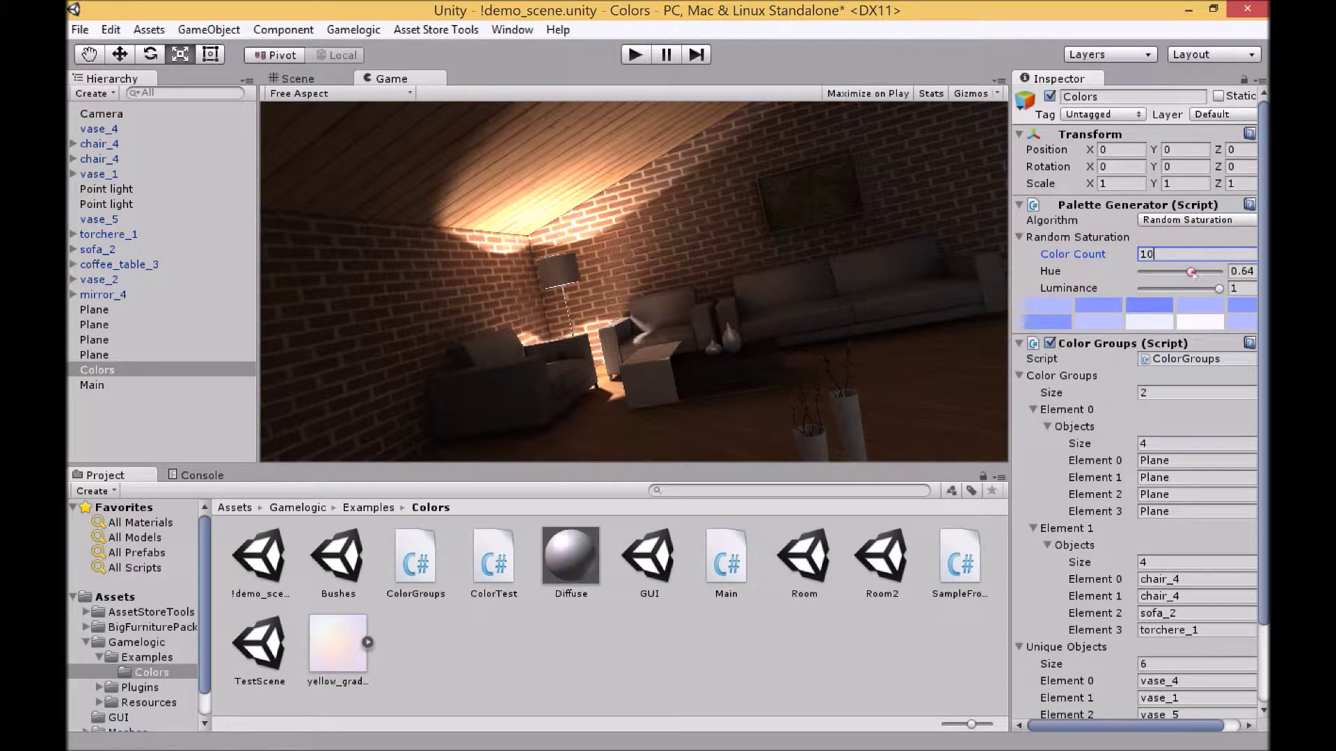
# Raise the hue to 0.8 and preview the magenta palette in play mode
pyautogui.moveTo(1191, 272); pyautogui.dragTo(1211, 289)
pyautogui.click(633, 55)
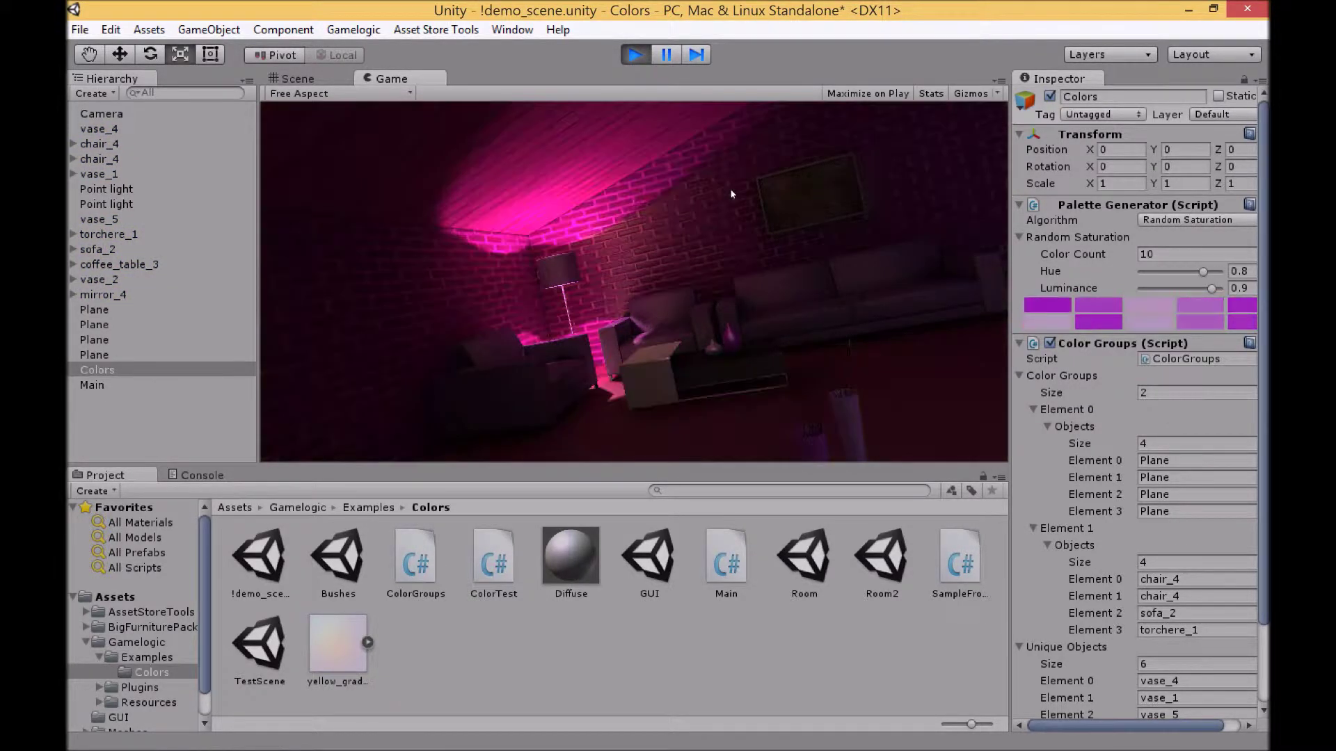
pyautogui.click(635, 54)
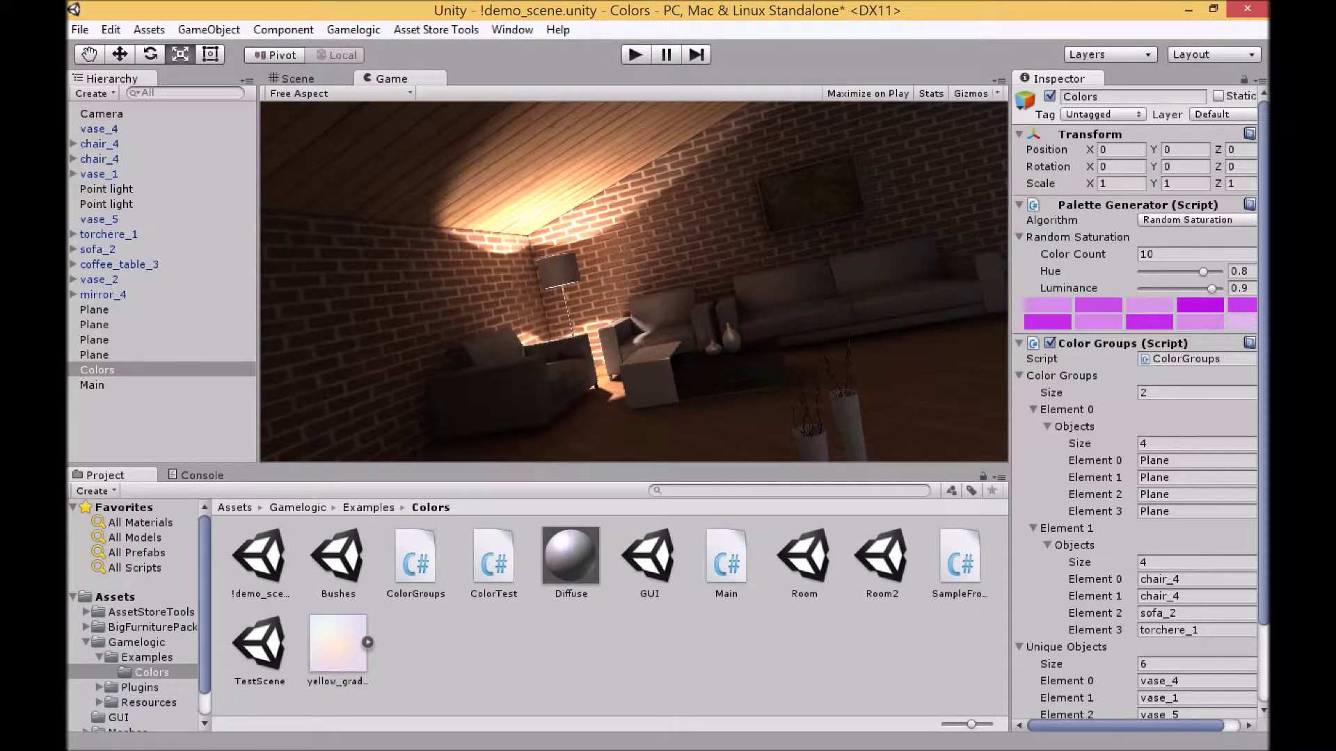
pyautogui.click(1242, 221)
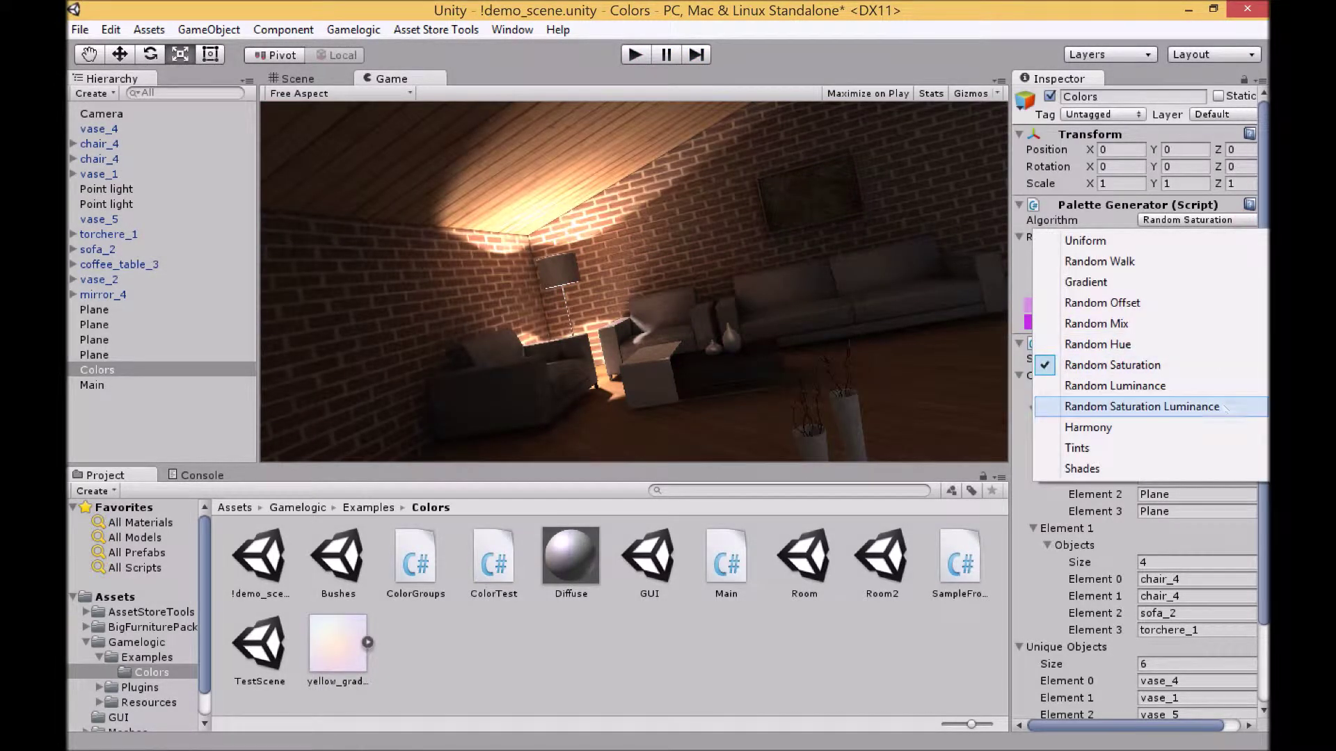
# Try Random Luminance with saturation 0.84 and a bluer hue, previewing it in play mode
pyautogui.click(1114, 385)
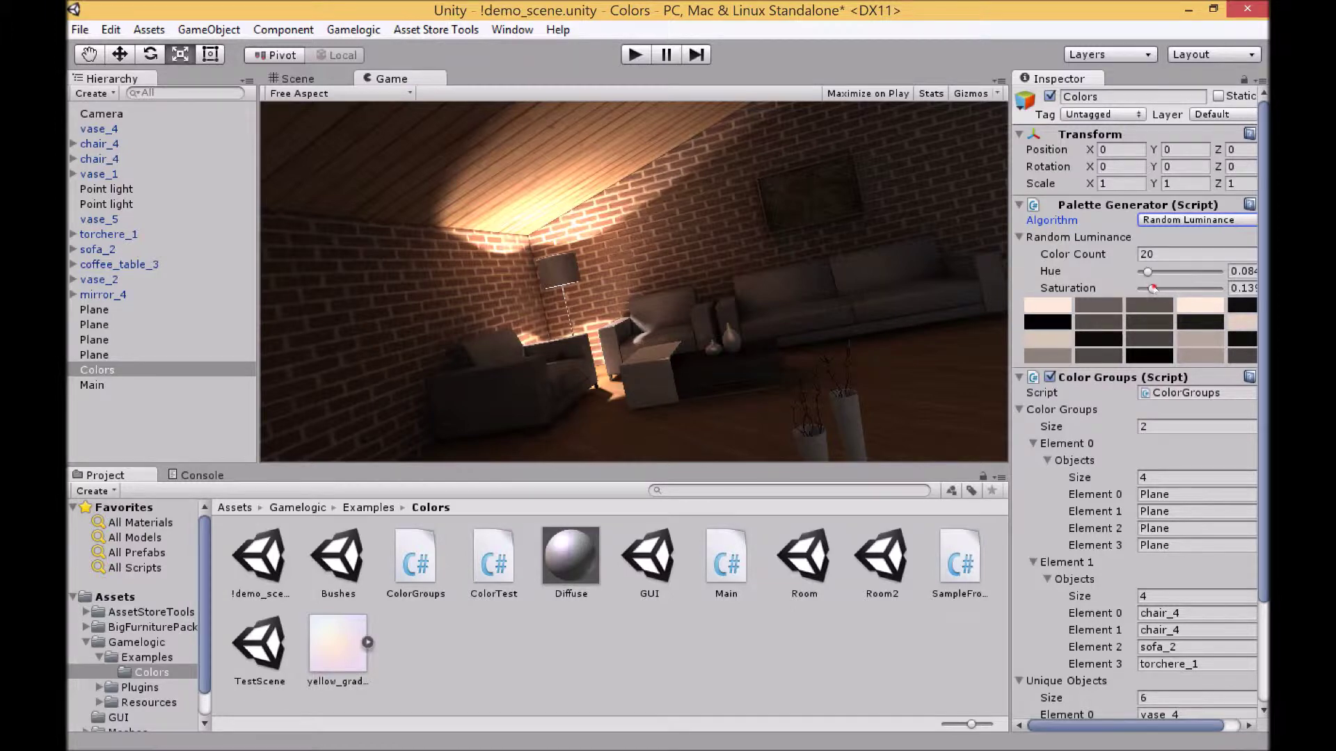
pyautogui.moveTo(1153, 289); pyautogui.dragTo(1207, 288)
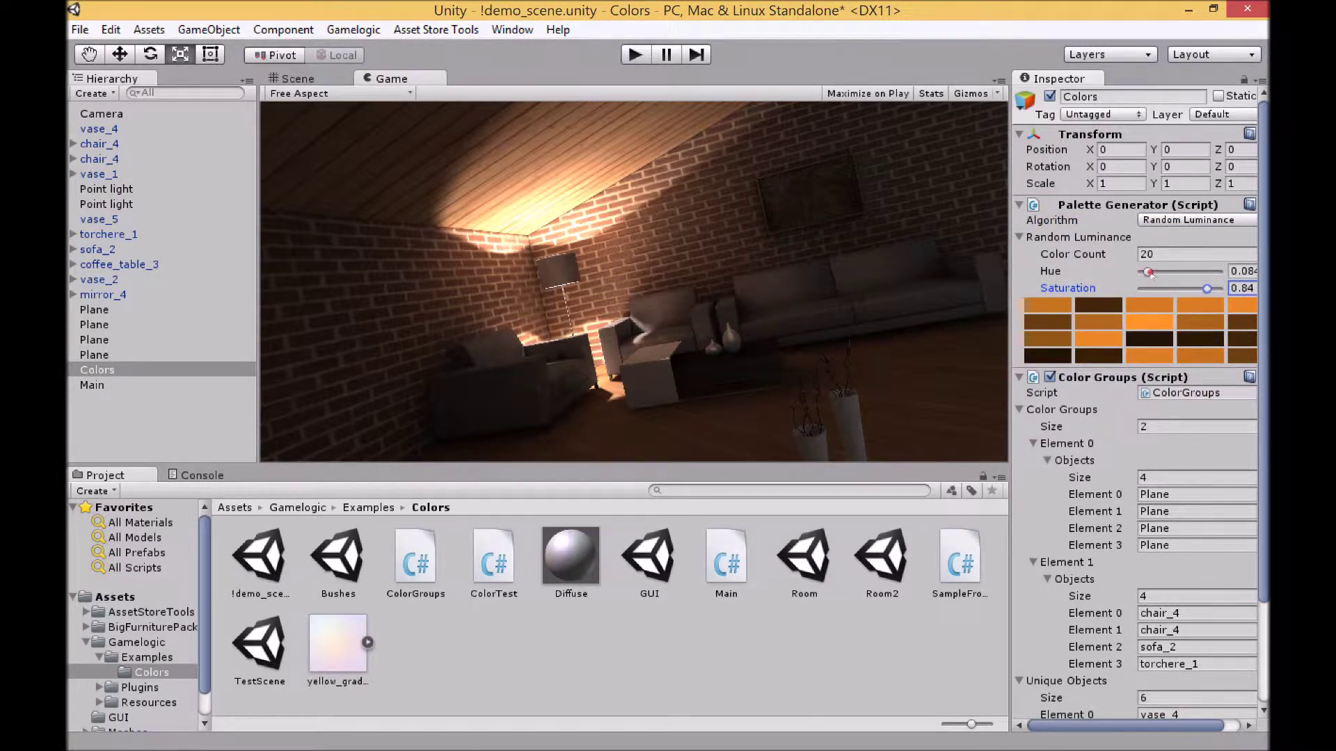
pyautogui.moveTo(1150, 274); pyautogui.dragTo(1183, 275)
pyautogui.click(637, 56)
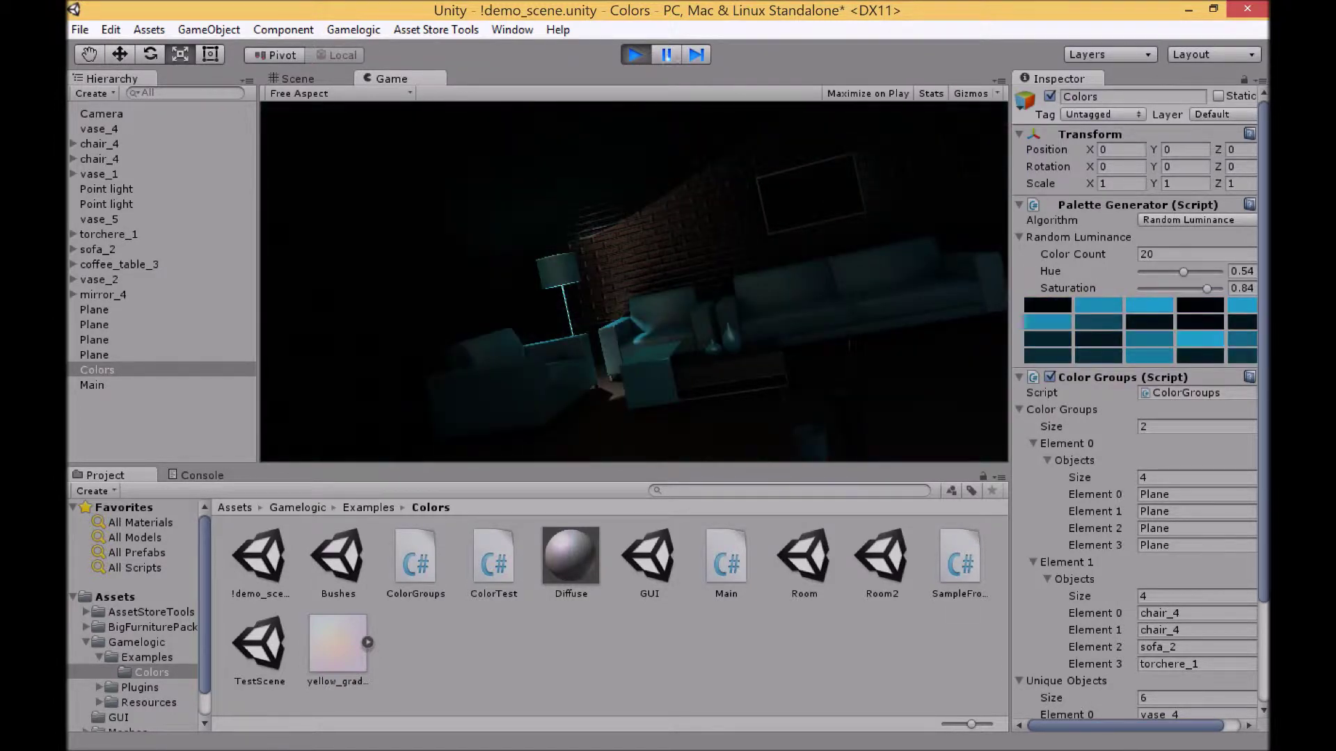
pyautogui.click(633, 55)
# Switch to Random Saturation Luminance and preview the green palette in play mode
pyautogui.click(1233, 220)
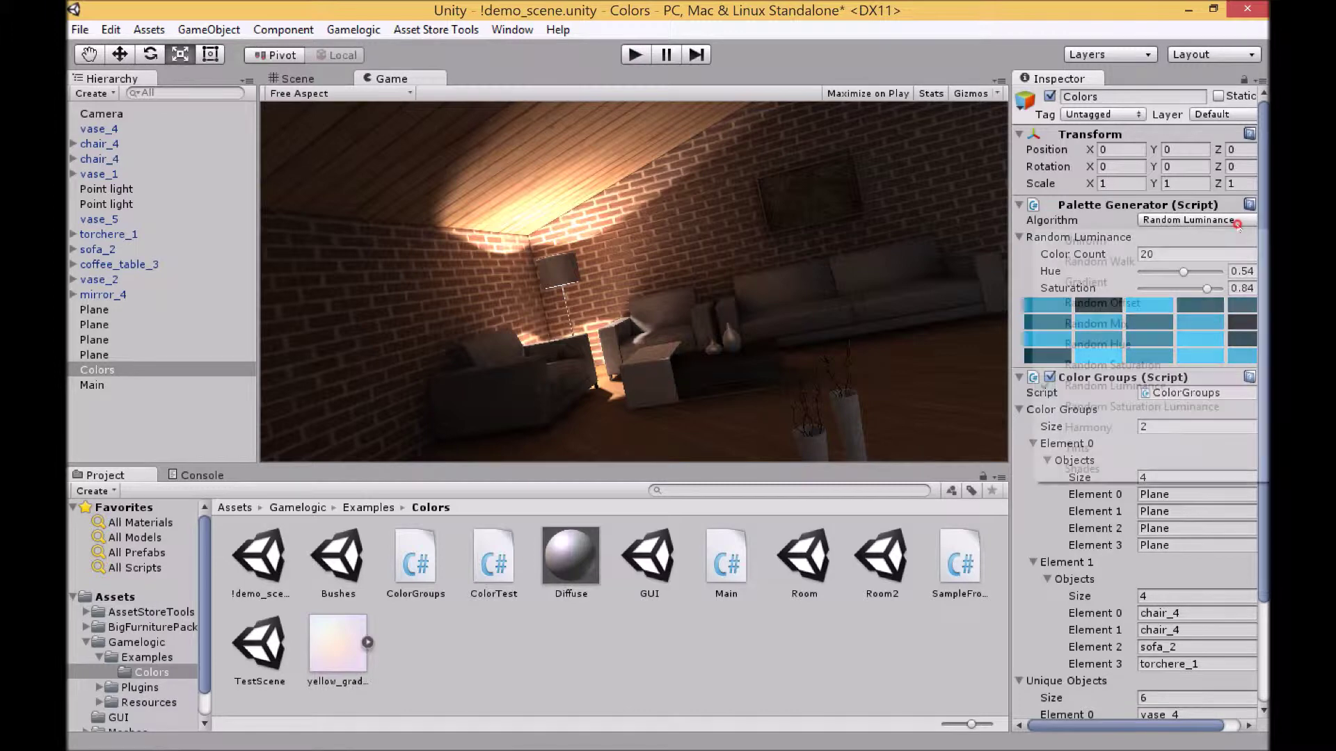
pyautogui.click(1238, 404)
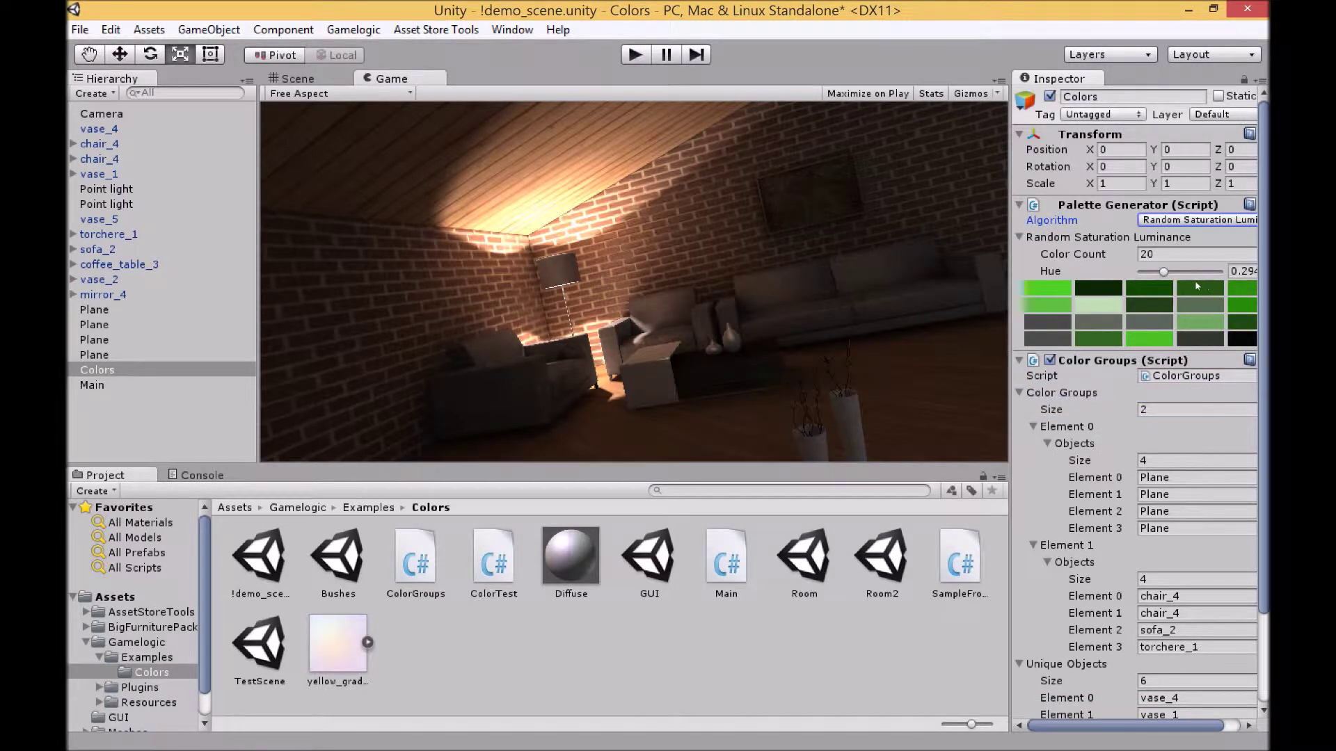
pyautogui.click(634, 56)
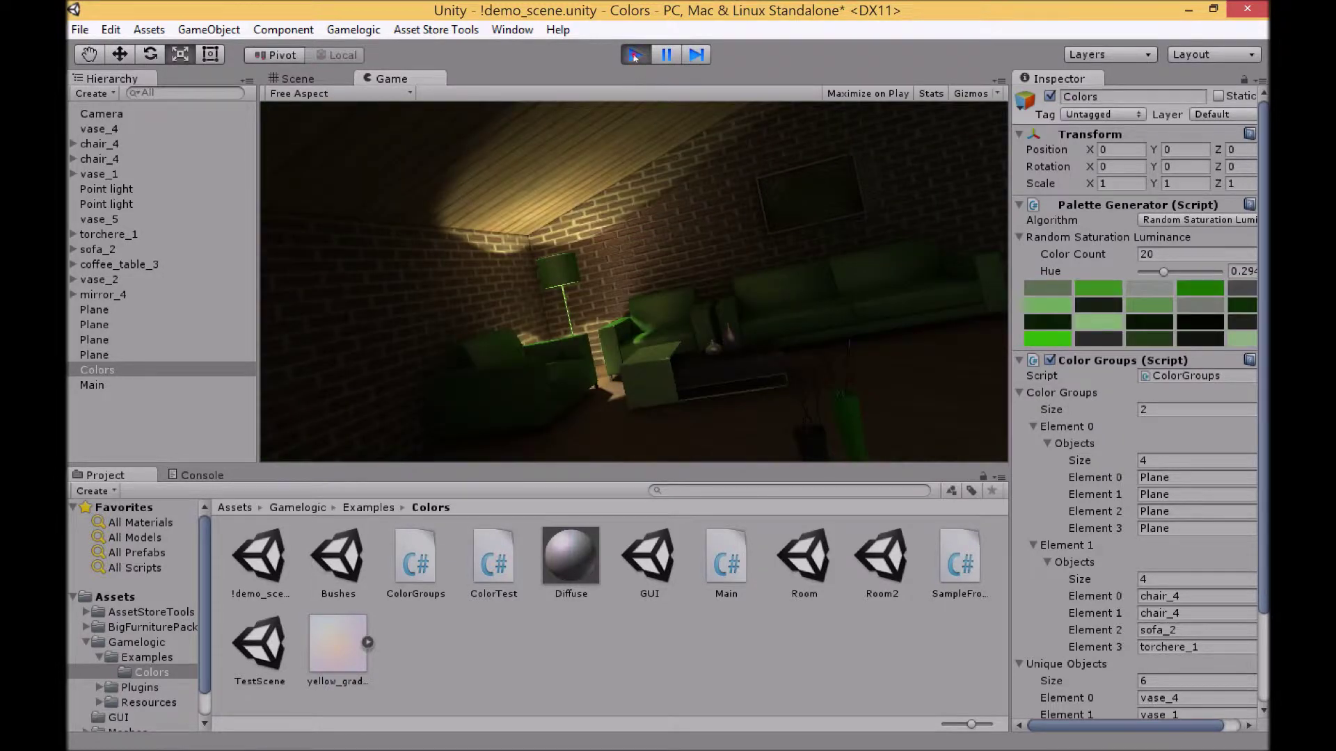
pyautogui.click(634, 56)
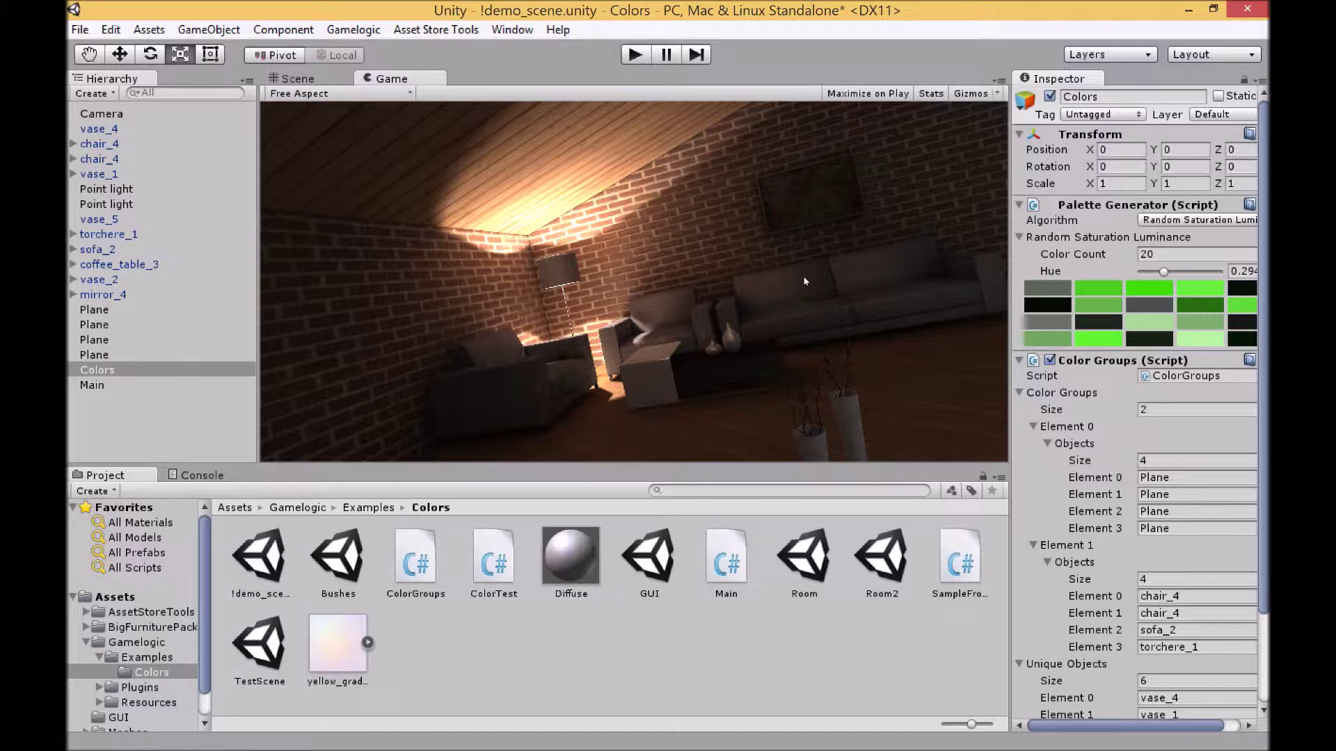
# Open the Room scene without saving and set its Colors palette to Harmony with 20 colours
pyautogui.doubleClick(800, 577)
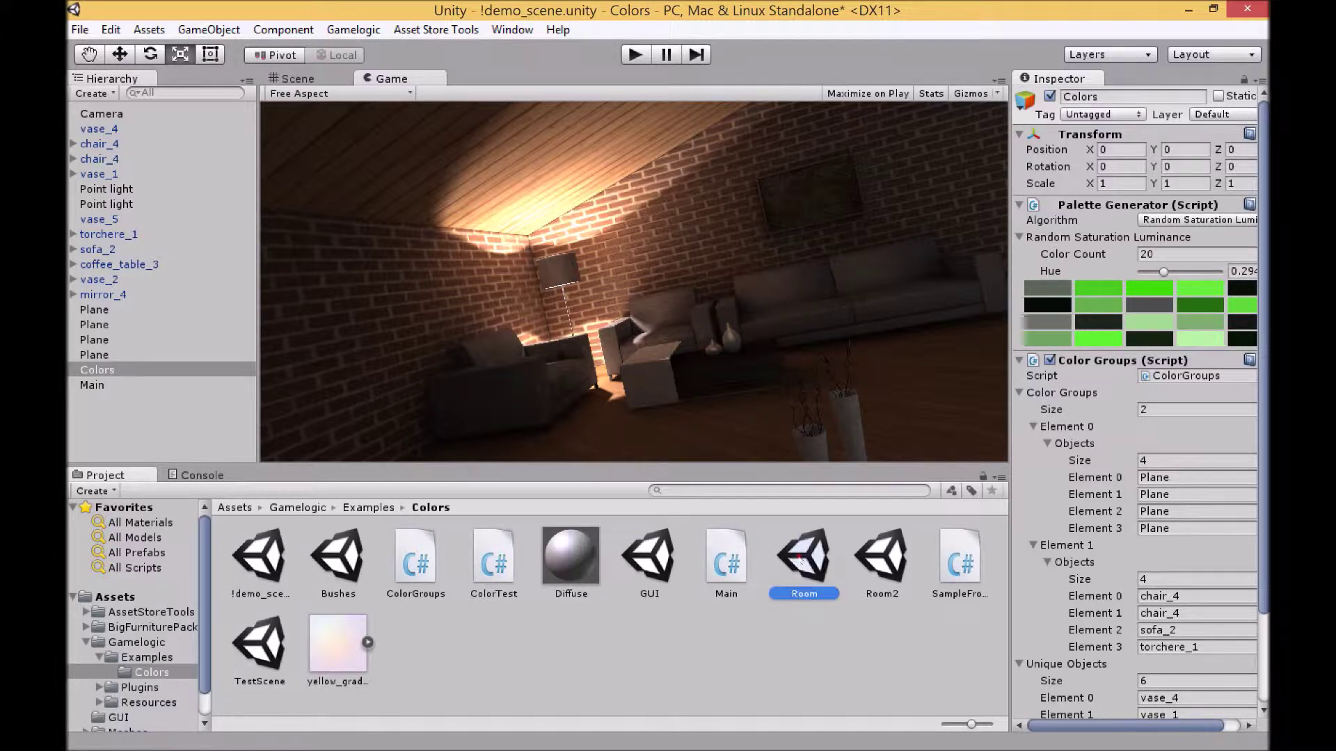
pyautogui.click(737, 422)
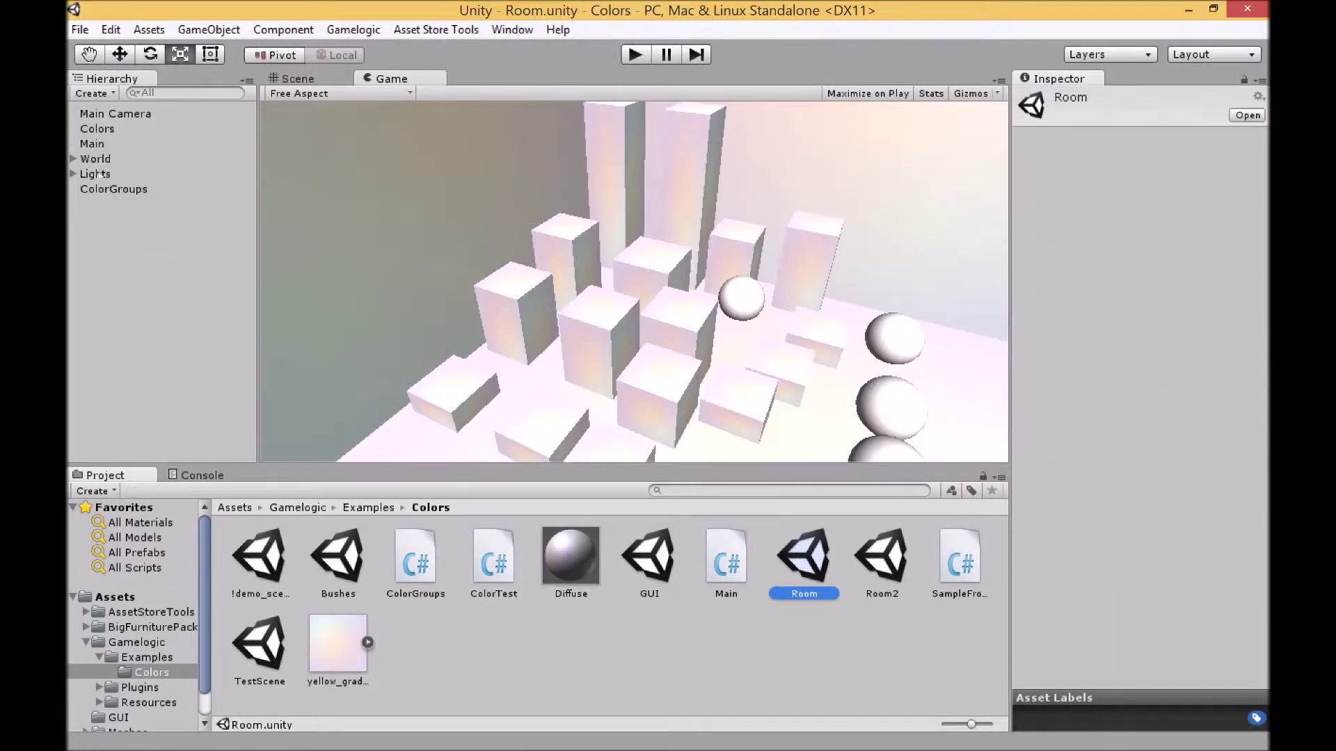
pyautogui.click(99, 130)
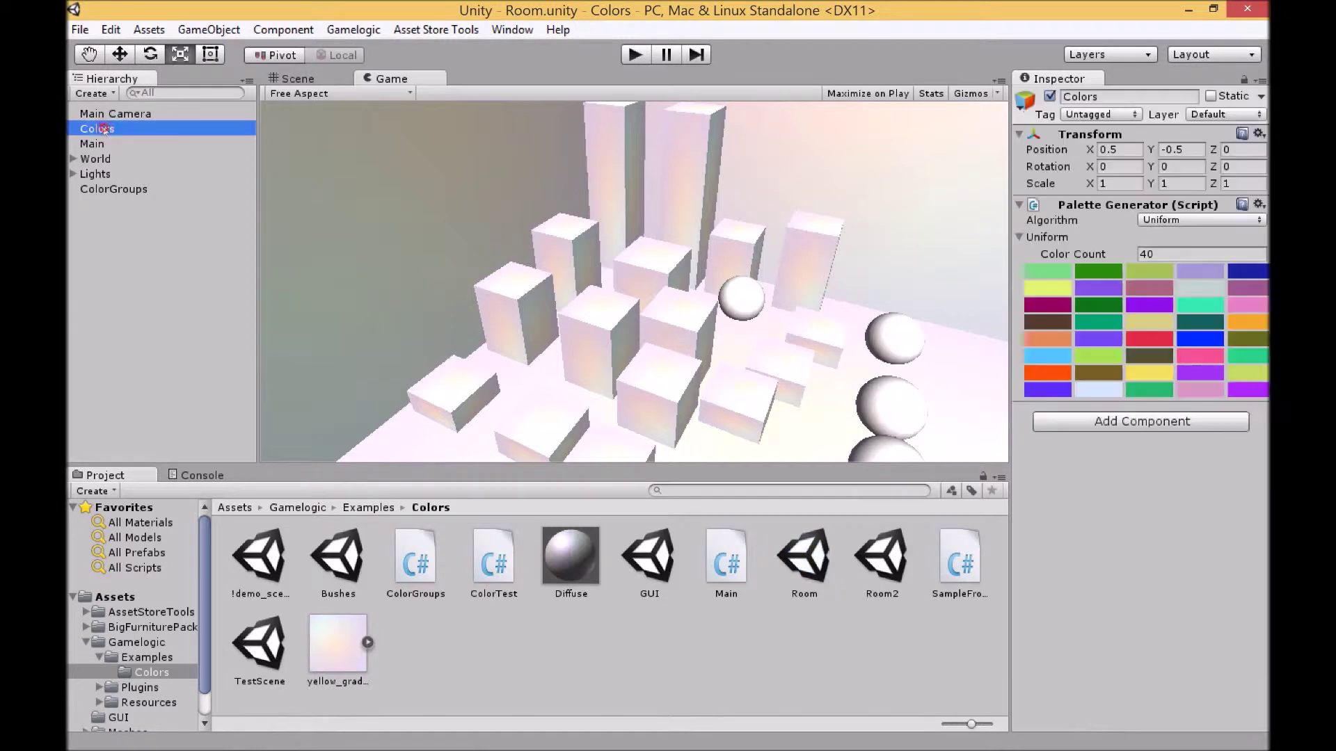
pyautogui.click(1254, 221)
pyautogui.click(1186, 427)
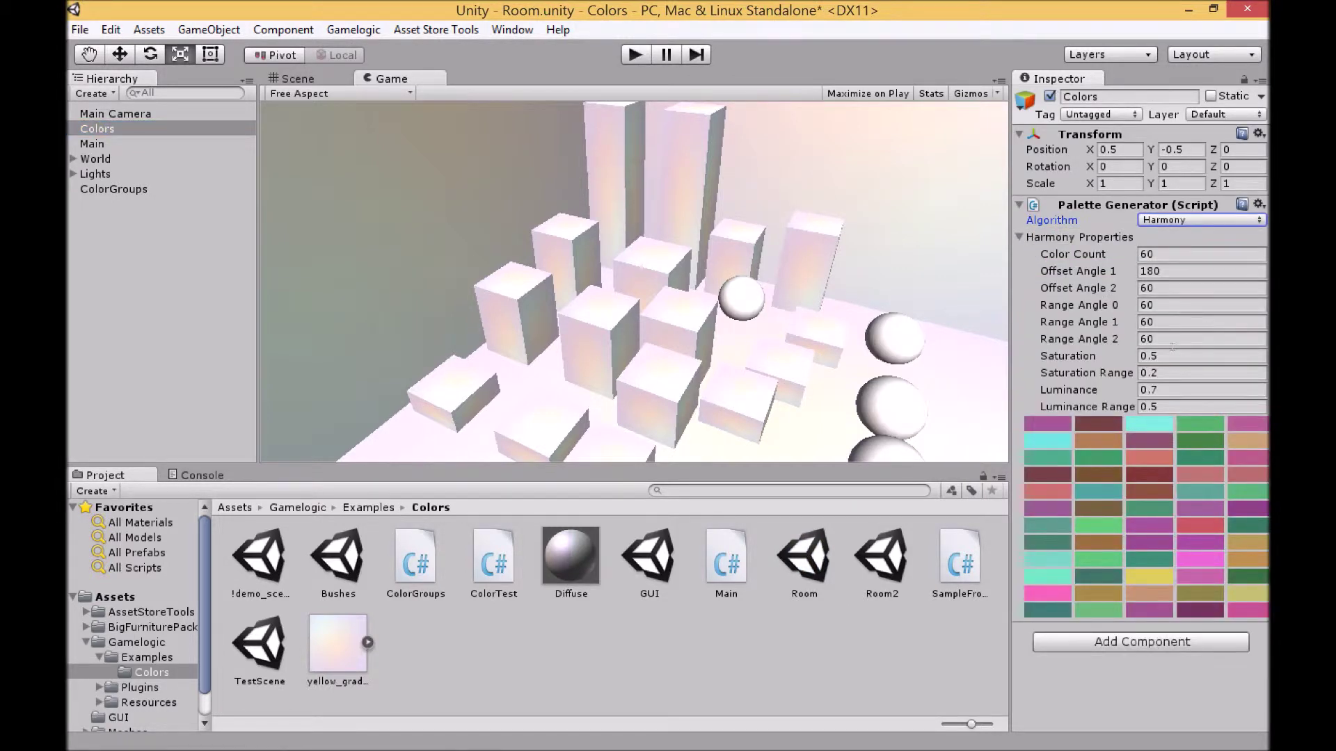
pyautogui.click(1164, 254)
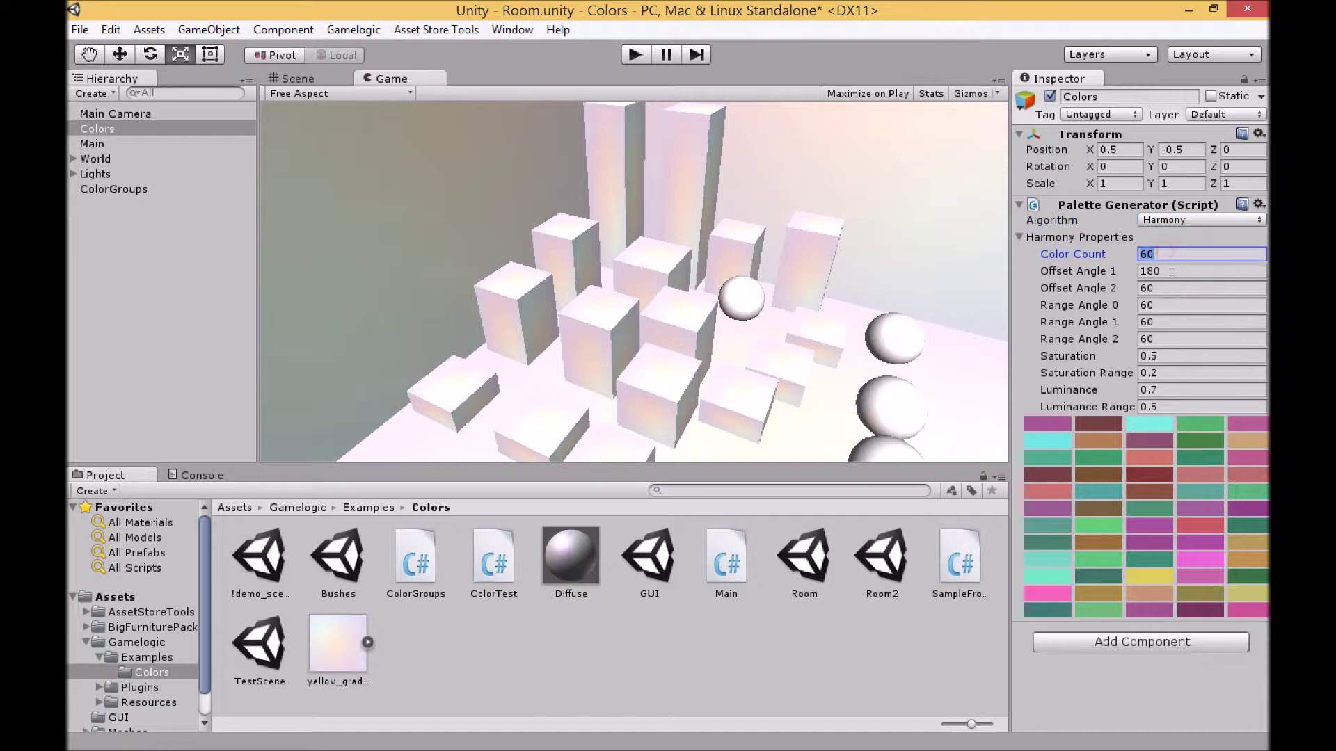
pyautogui.write('2')
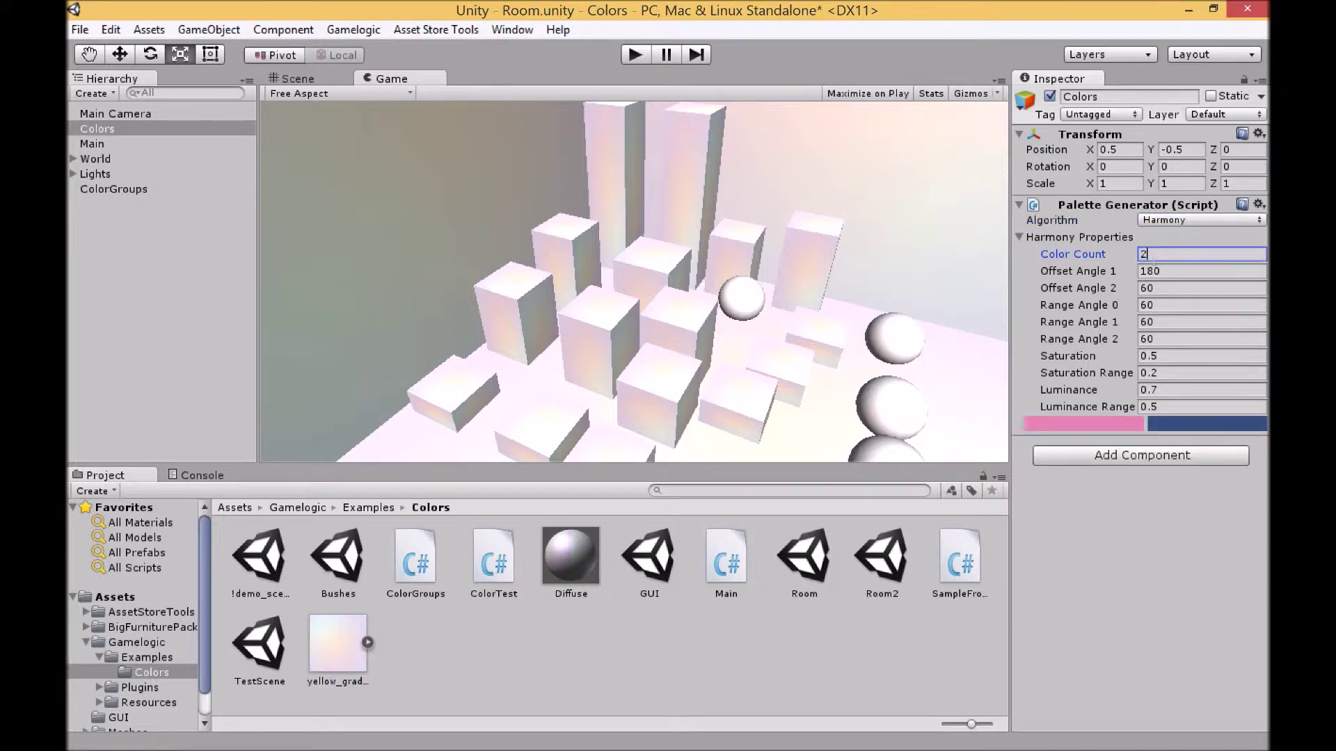
pyautogui.write('0')
# Set the Harmony offset angles to 70 and 190
pyautogui.click(1204, 272)
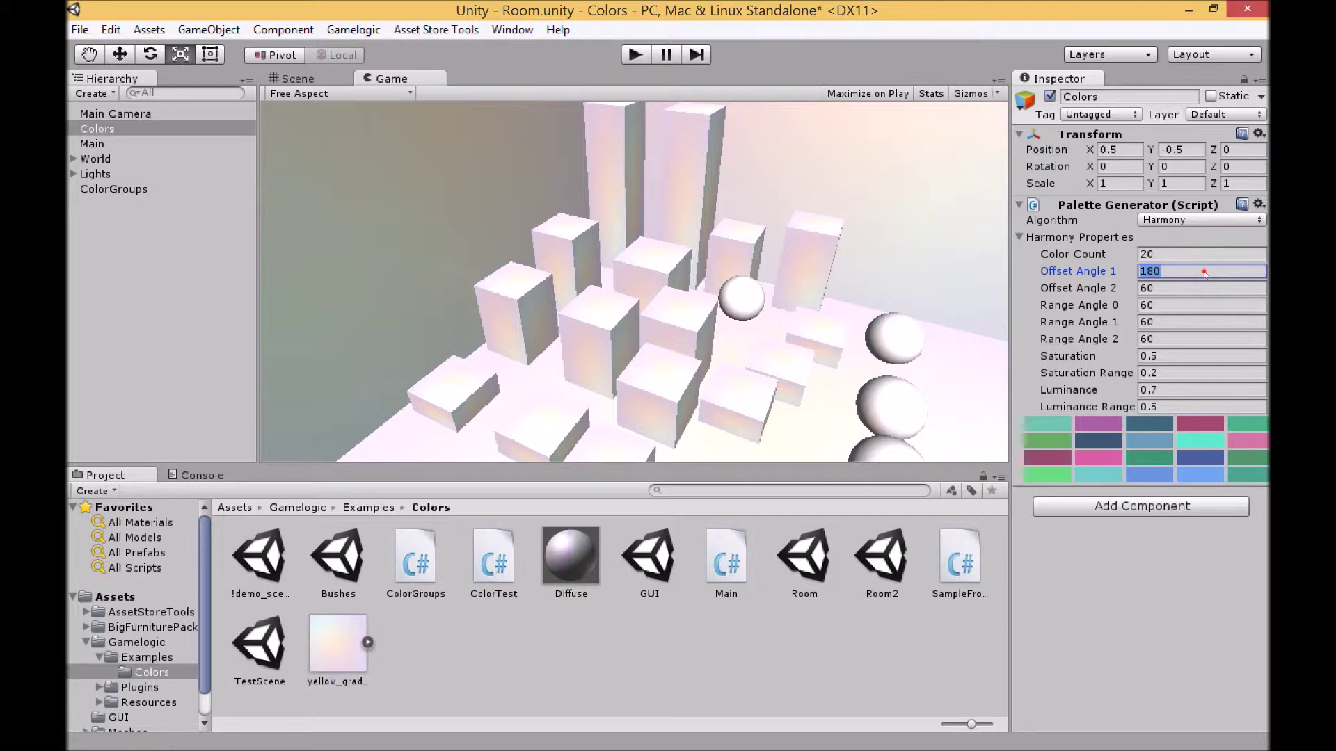
pyautogui.click(1204, 272)
pyautogui.press('BackSpace')
pyautogui.press('BackSpace')
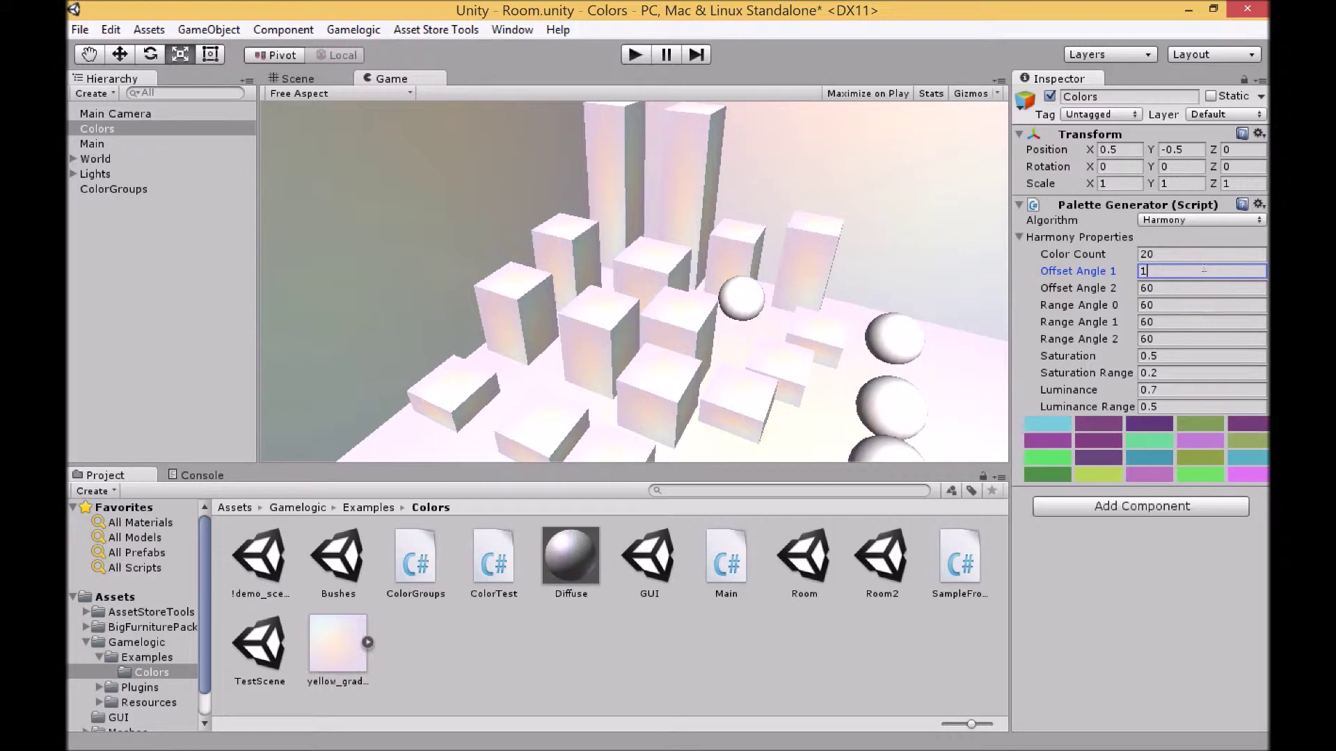
pyautogui.write('70')
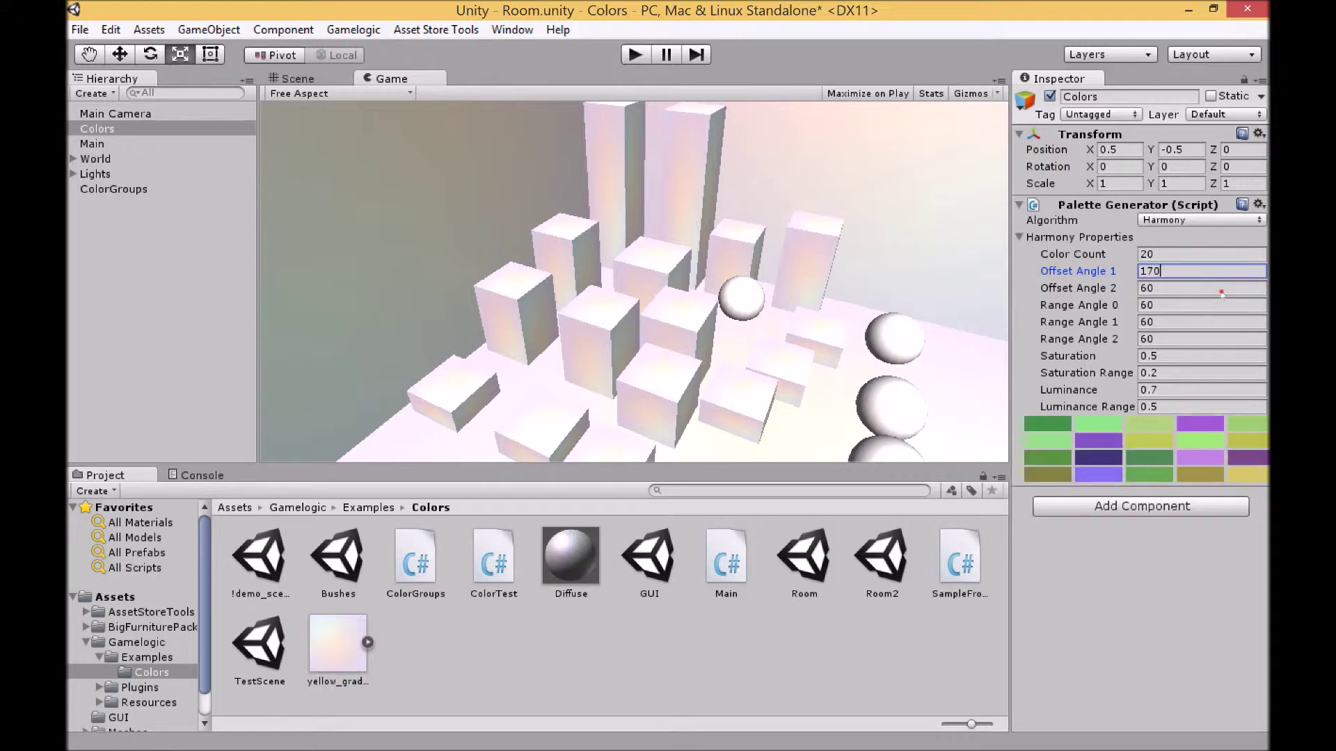
pyautogui.click(1216, 288)
pyautogui.write('19')
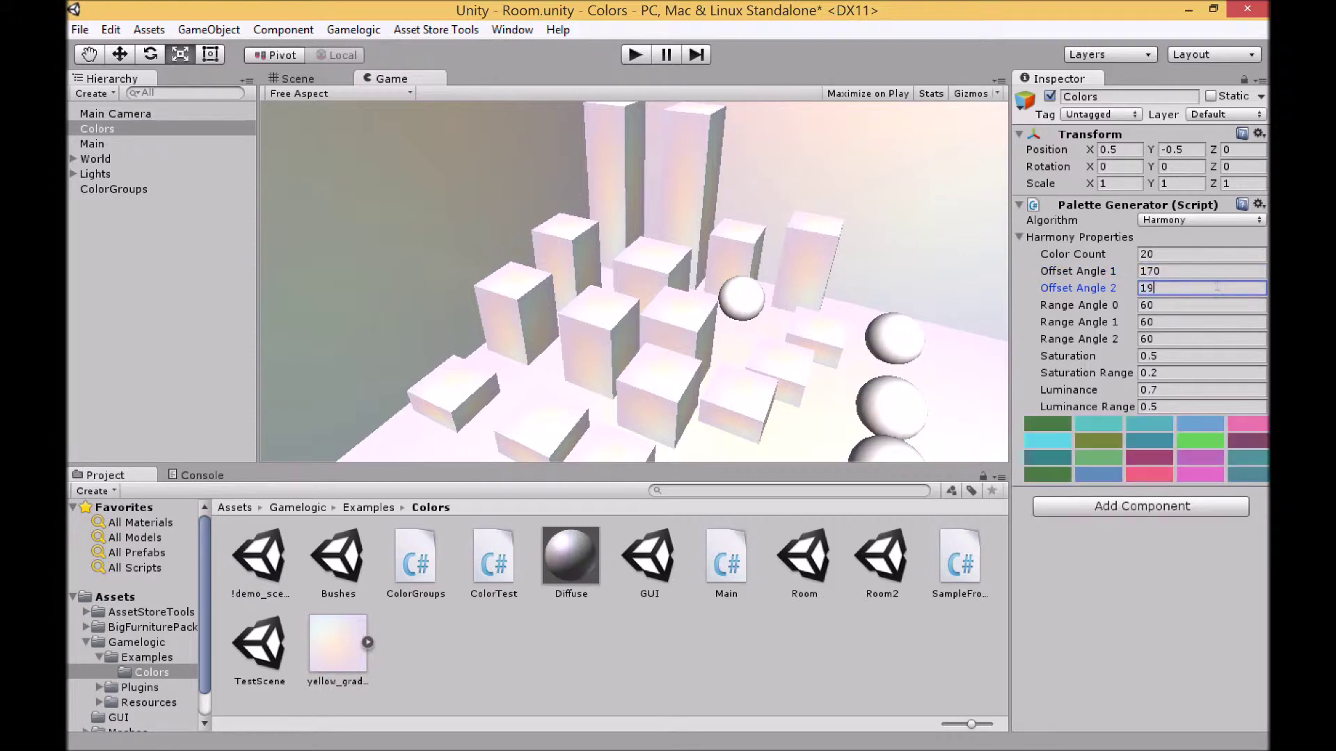
pyautogui.write('0')
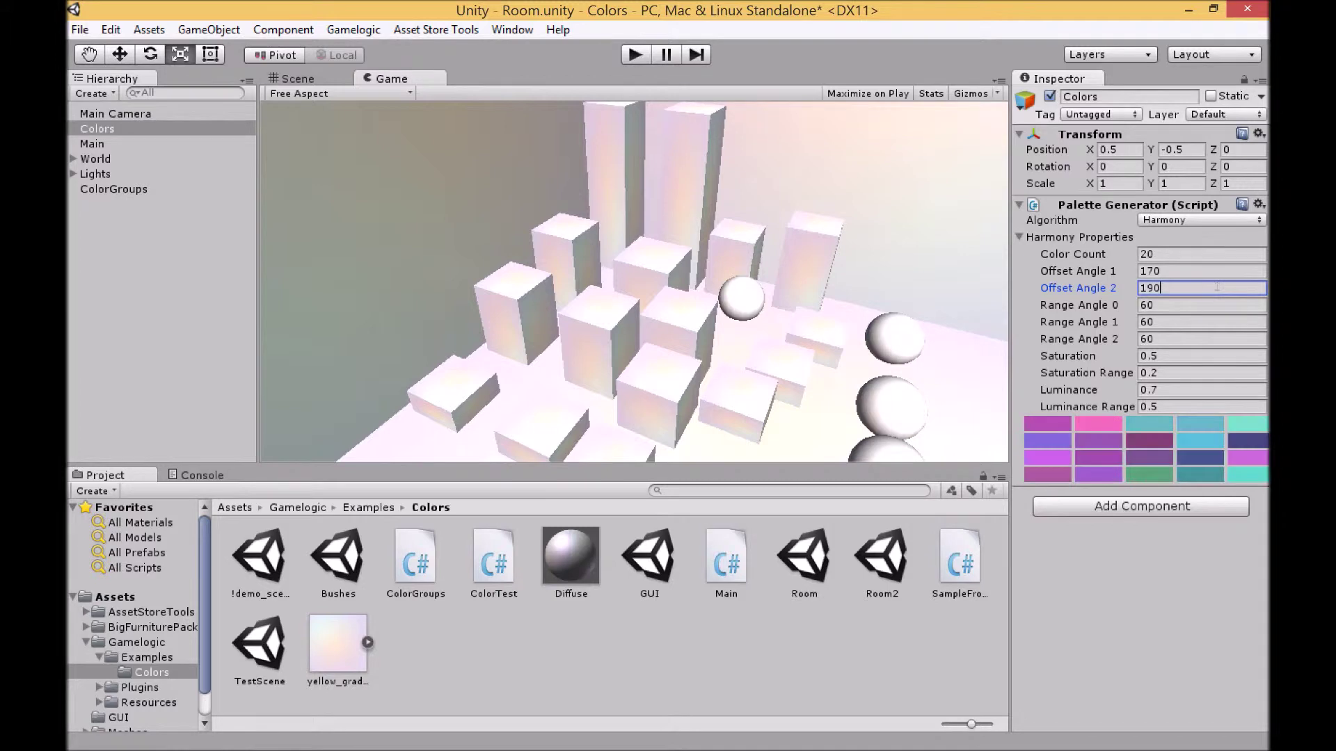
# Set all three Range Angle values to 15
pyautogui.click(1184, 306)
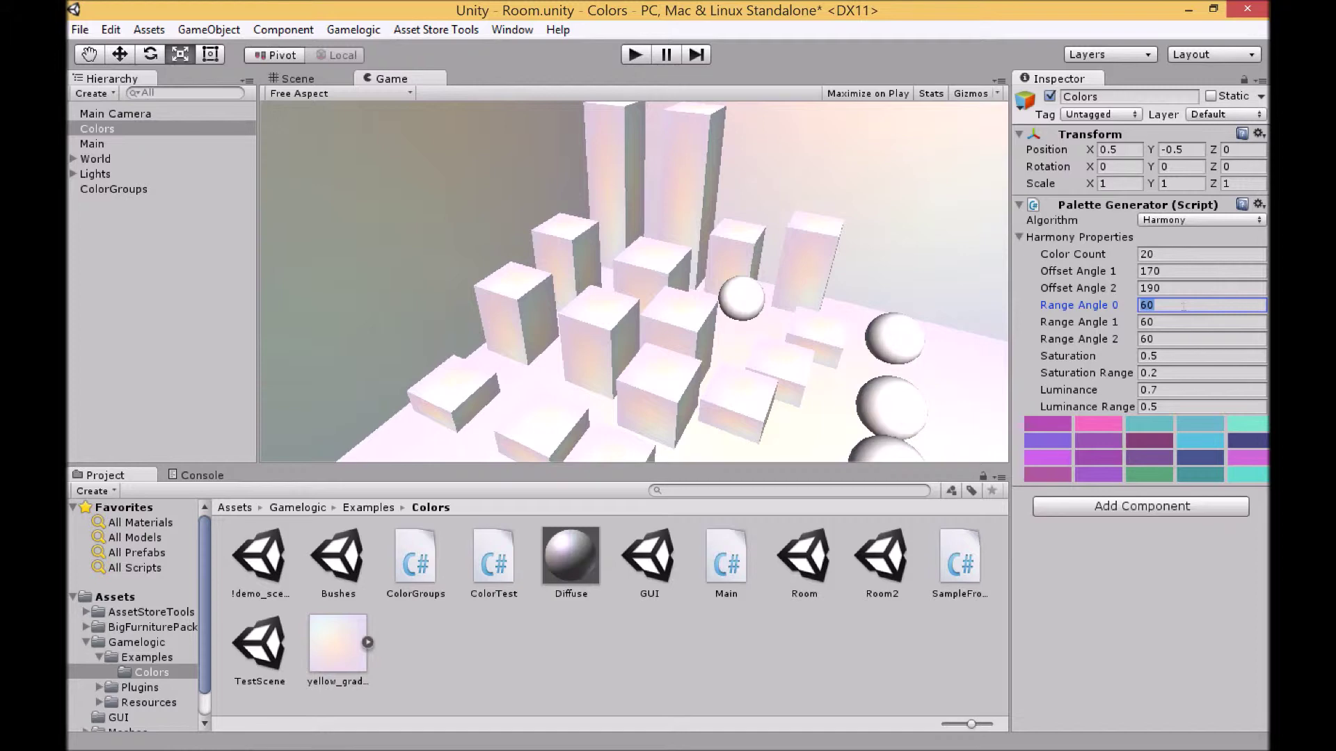
pyautogui.write('15')
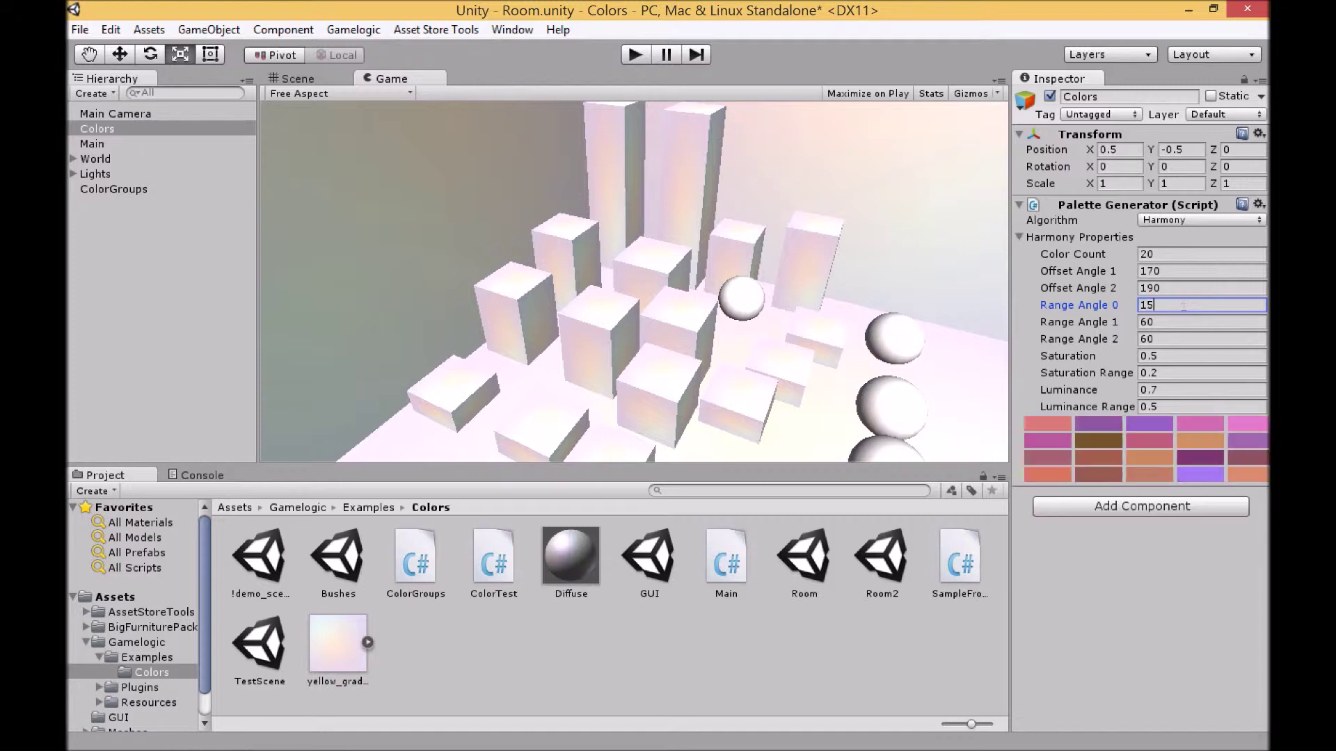
pyautogui.press('Tab')
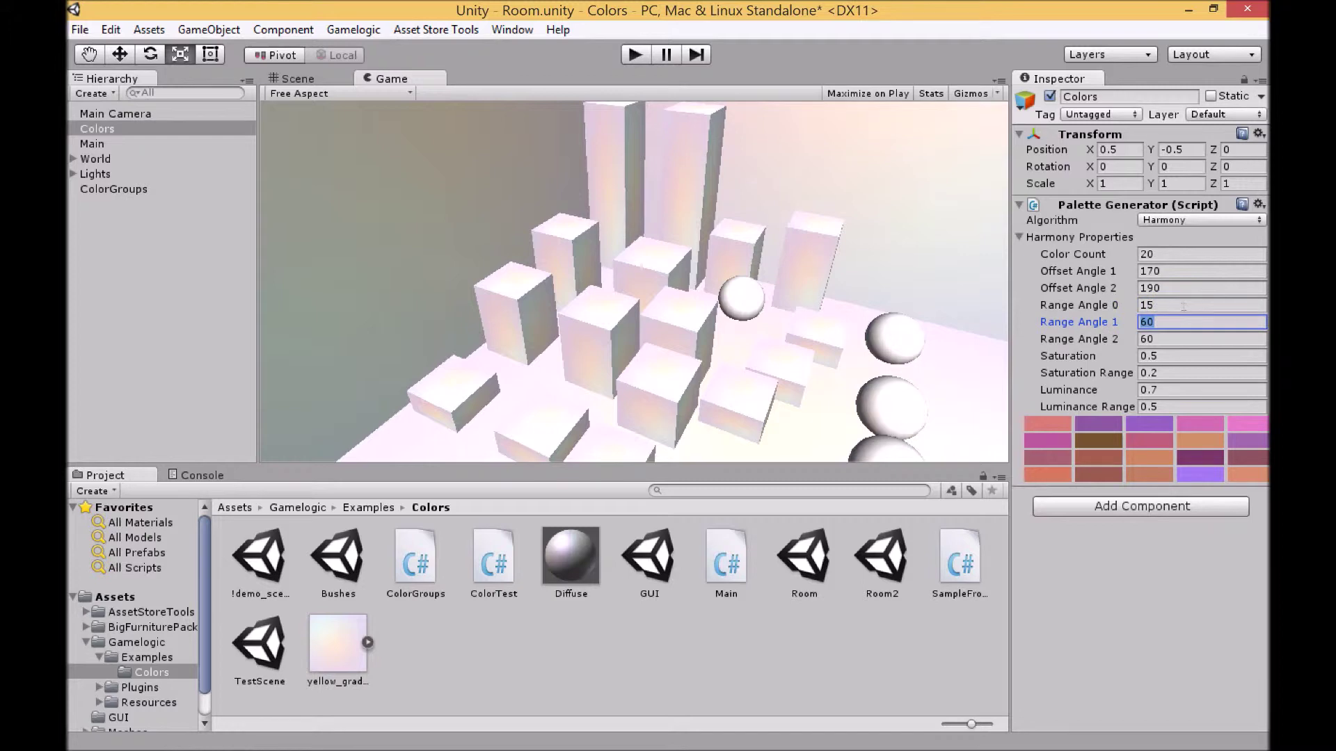
pyautogui.write('15')
pyautogui.press('Tab')
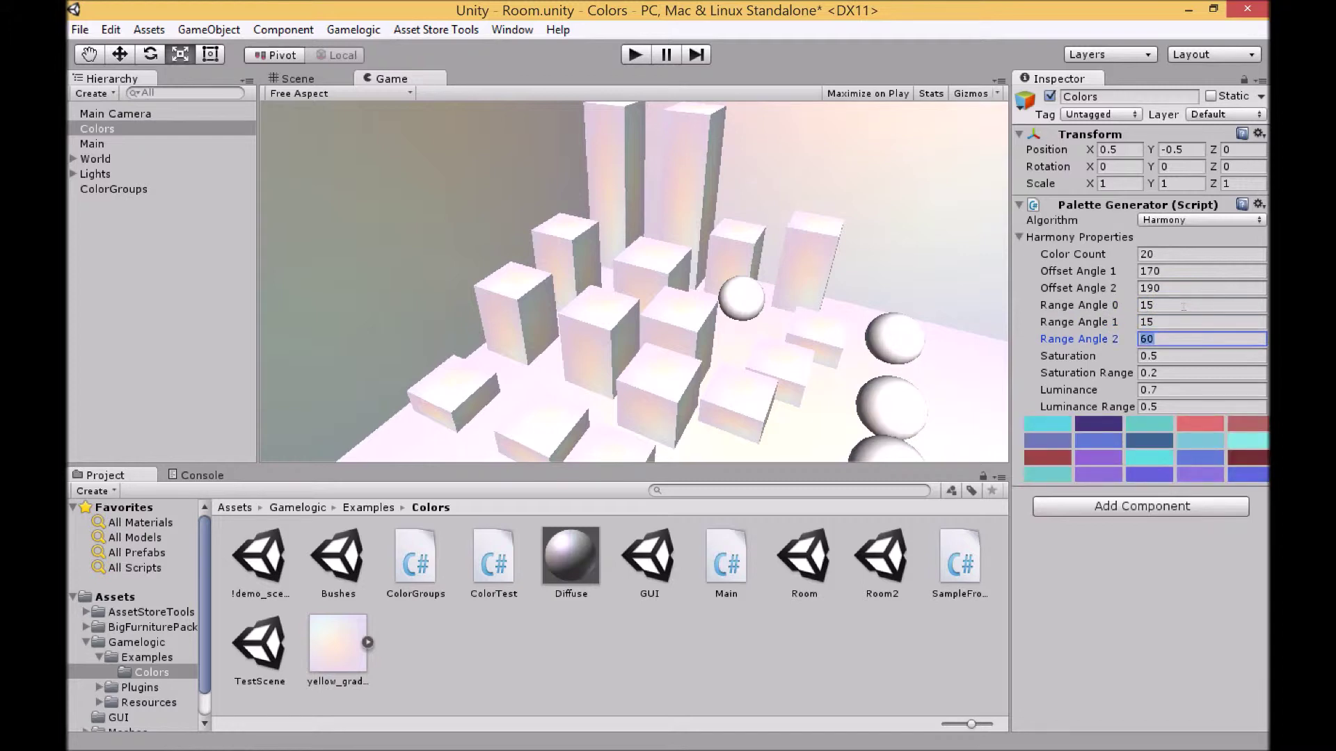
pyautogui.write('15')
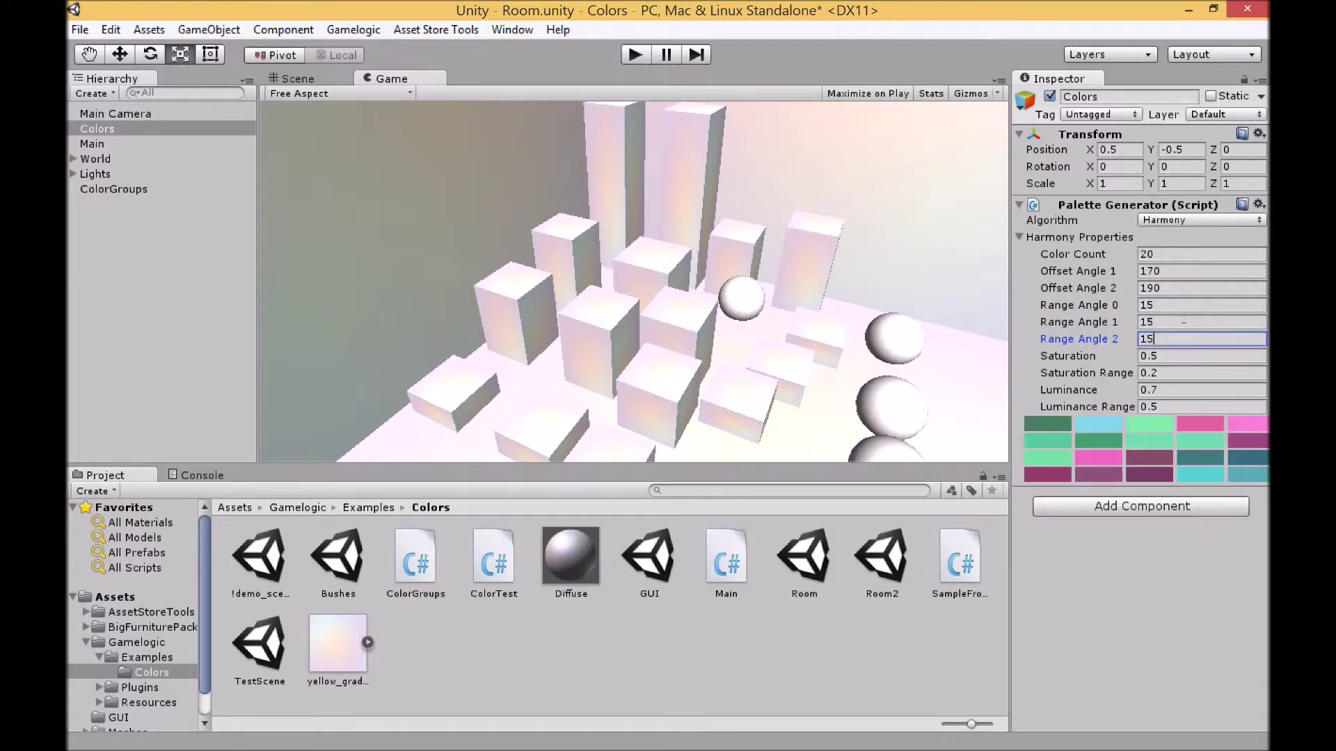
# Set Saturation to 0.2 and Saturation Range to 0.1, then preview the muted blocks
pyautogui.press('Tab')
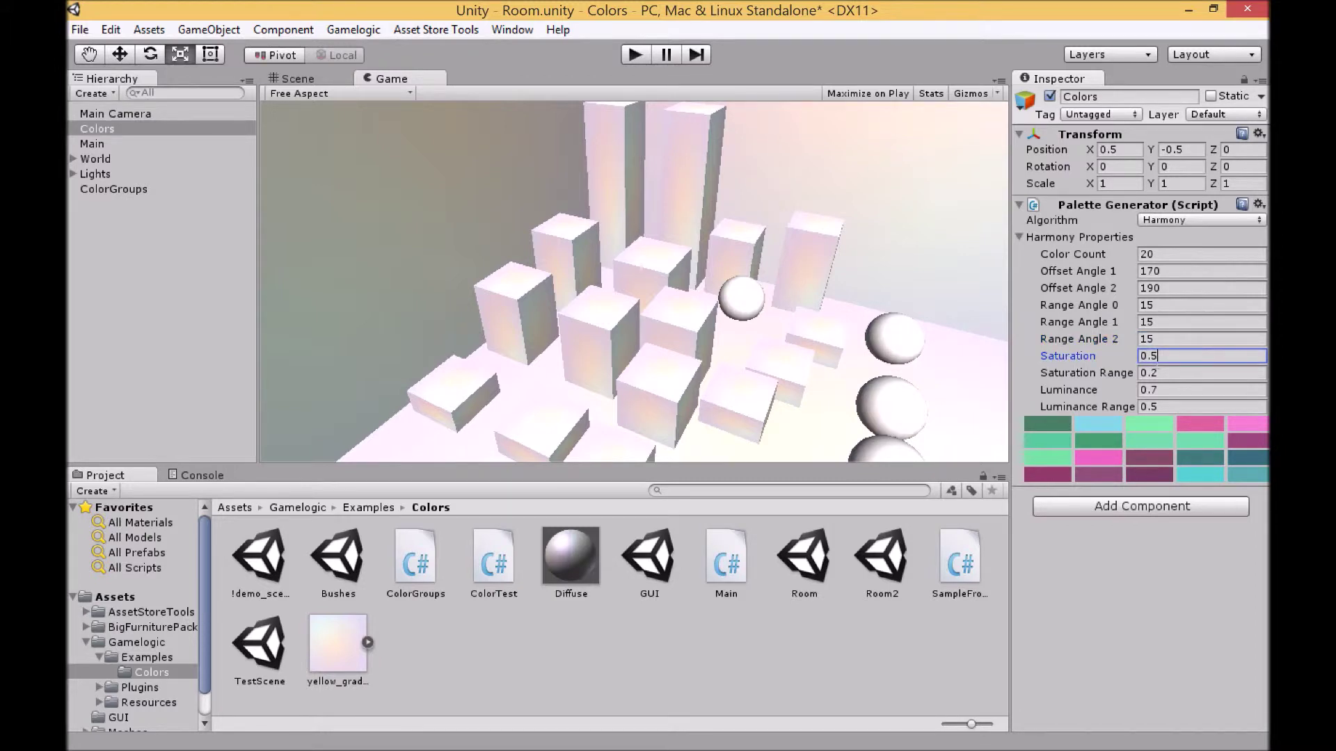
pyautogui.press('BackSpace')
pyautogui.write('2')
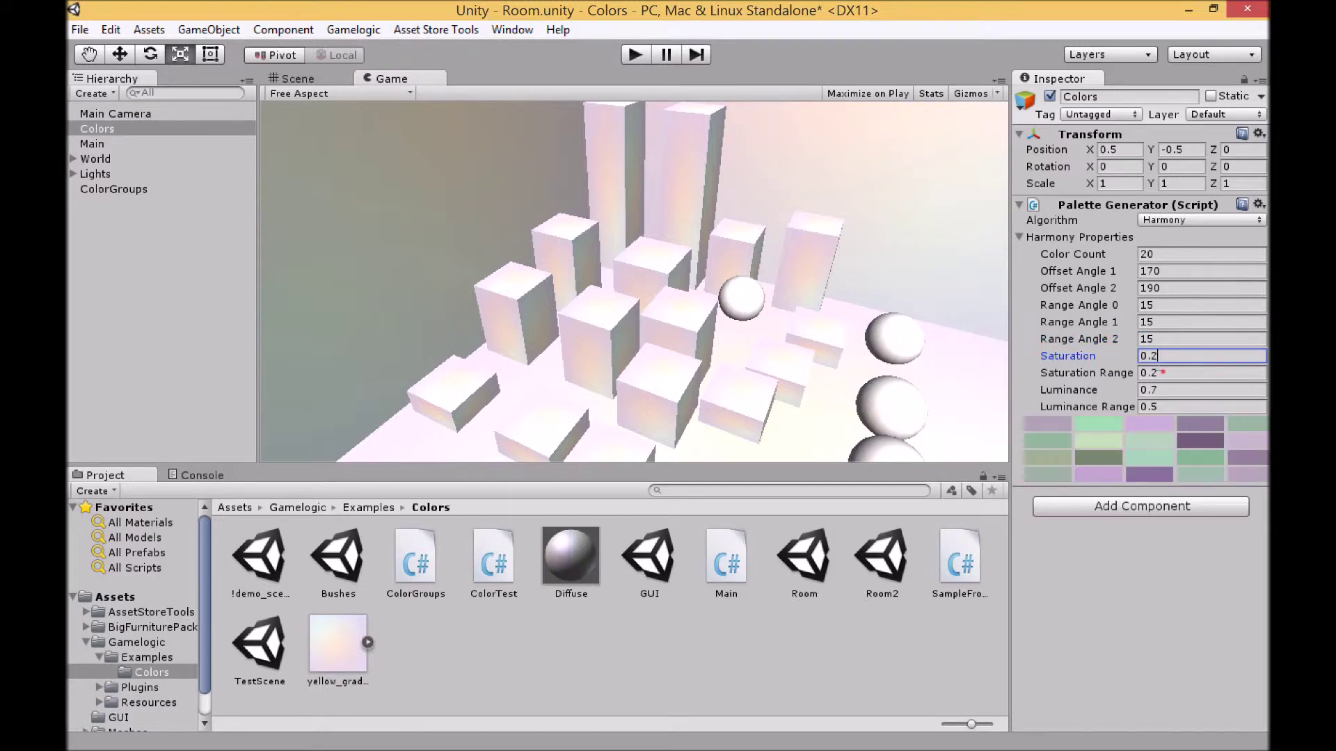
pyautogui.click(1163, 373)
pyautogui.write('0.1')
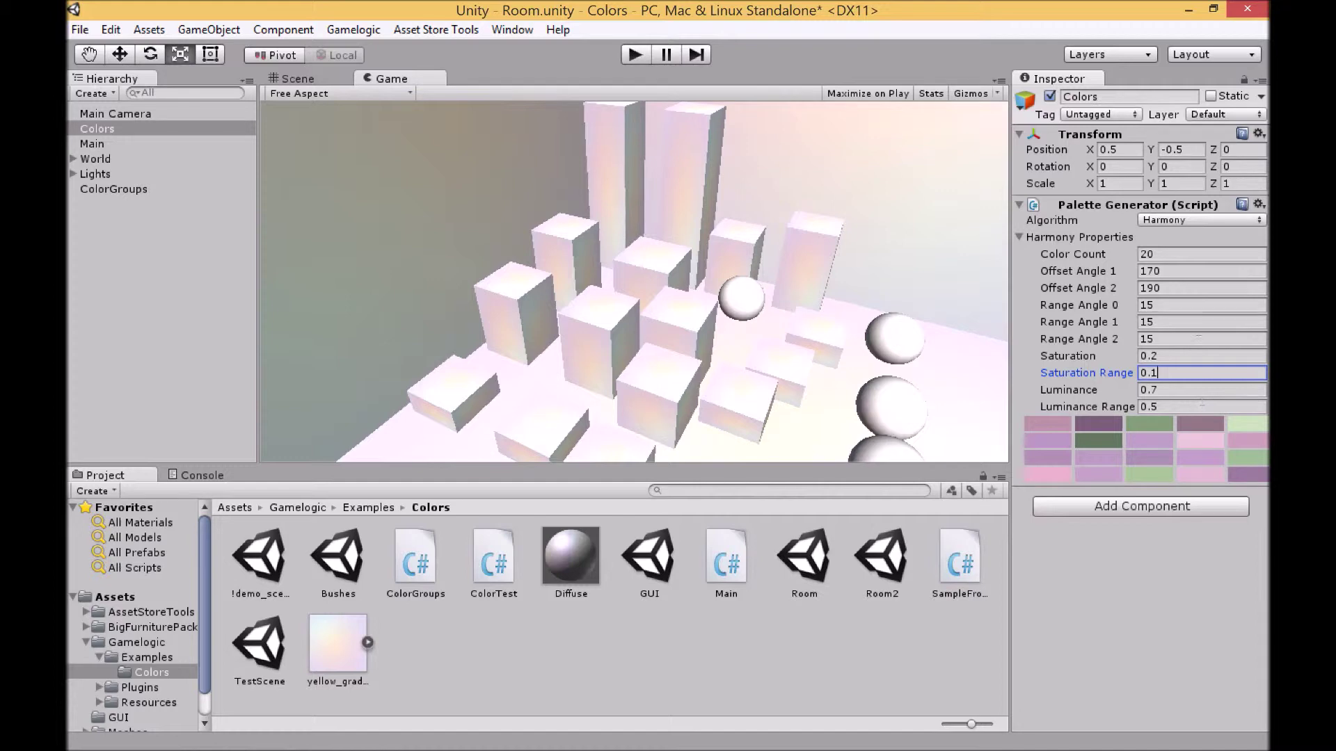
pyautogui.click(635, 55)
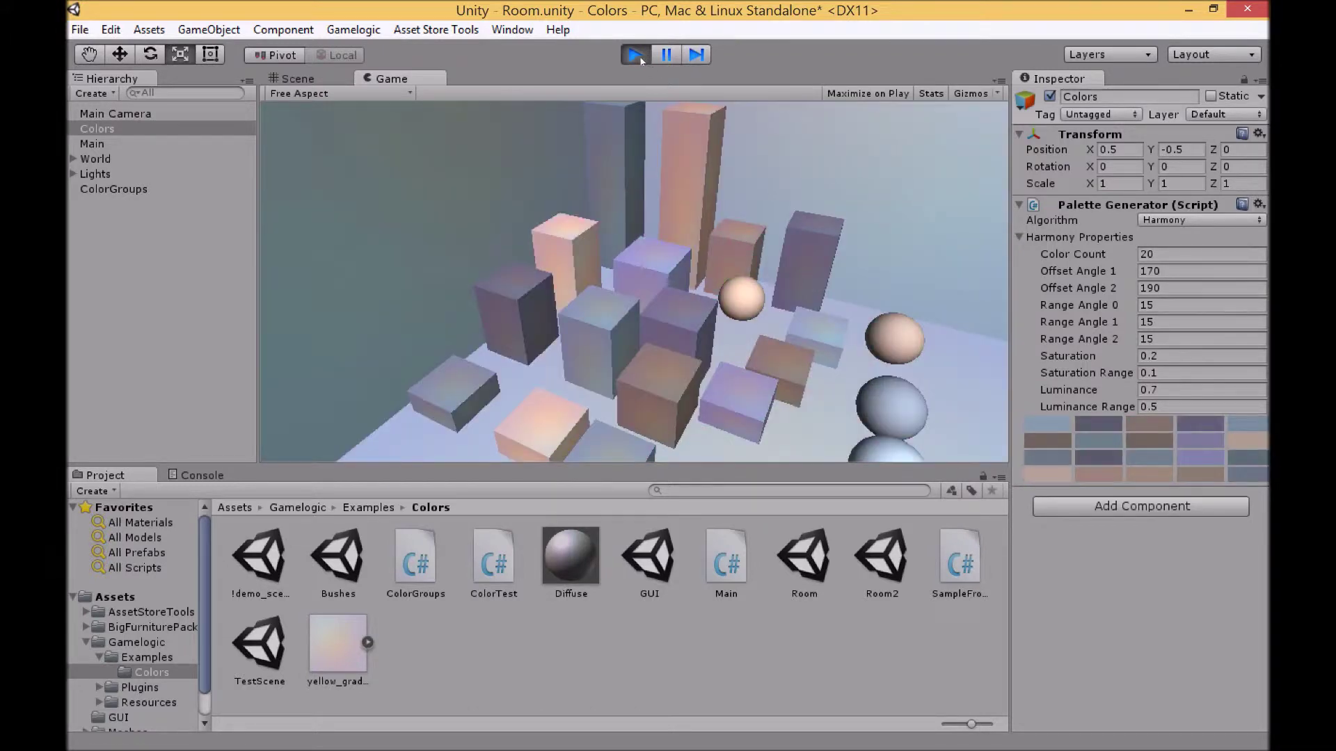
pyautogui.click(636, 55)
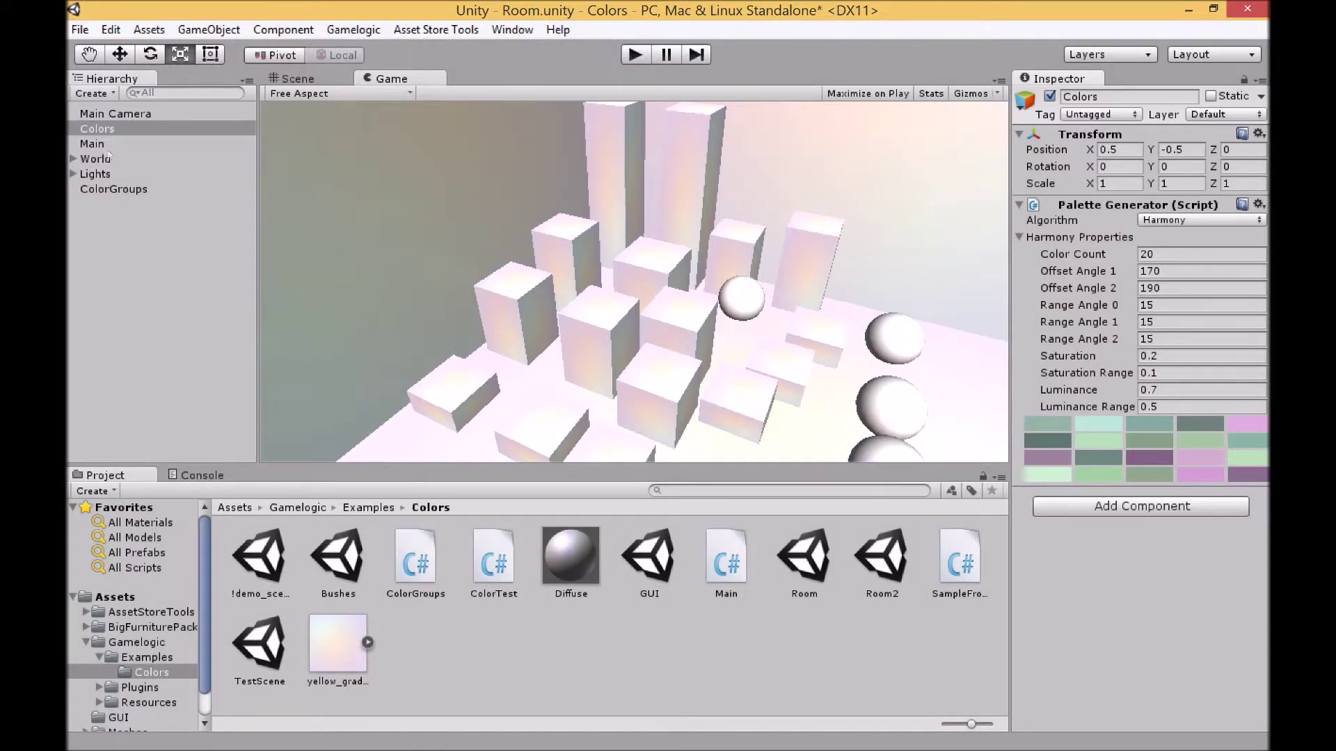
# Open GUI.unity and set its Colors palette to Tints with 15 colours
pyautogui.doubleClick(647, 554)
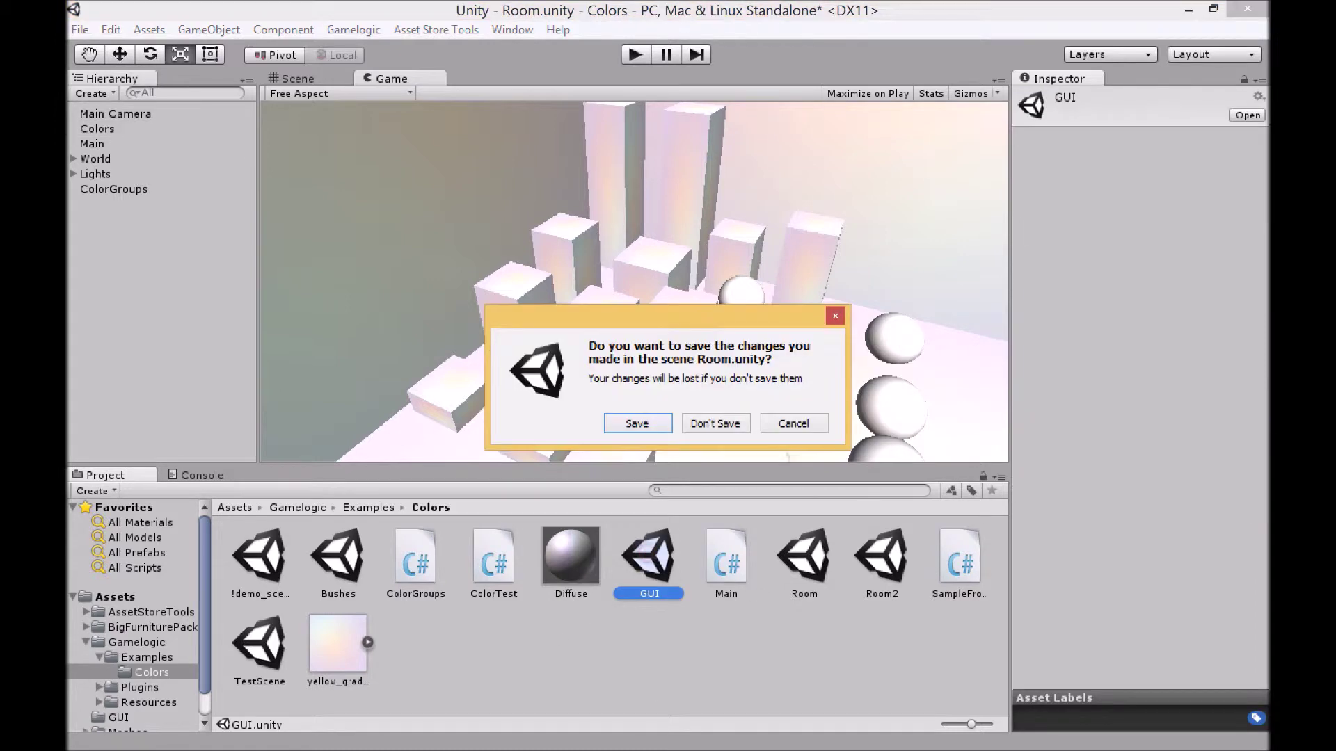
pyautogui.click(696, 420)
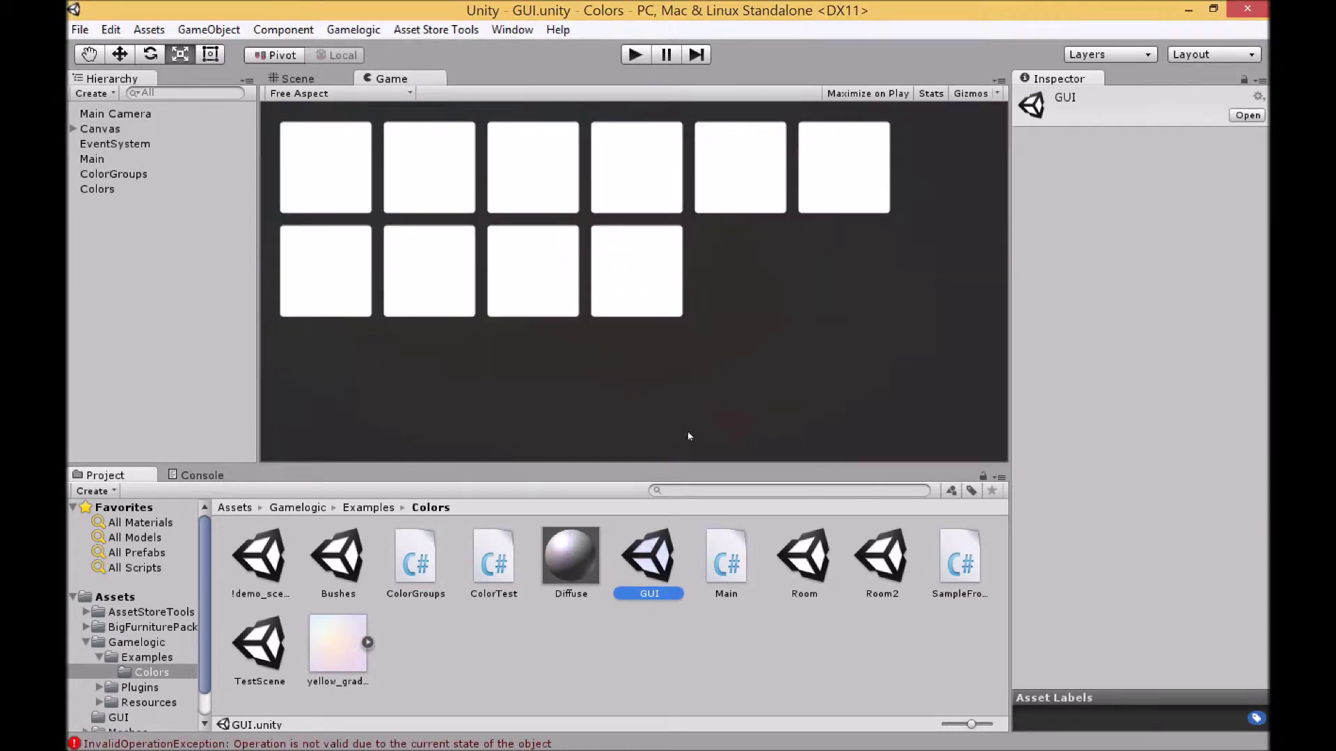
pyautogui.click(96, 192)
pyautogui.click(1252, 219)
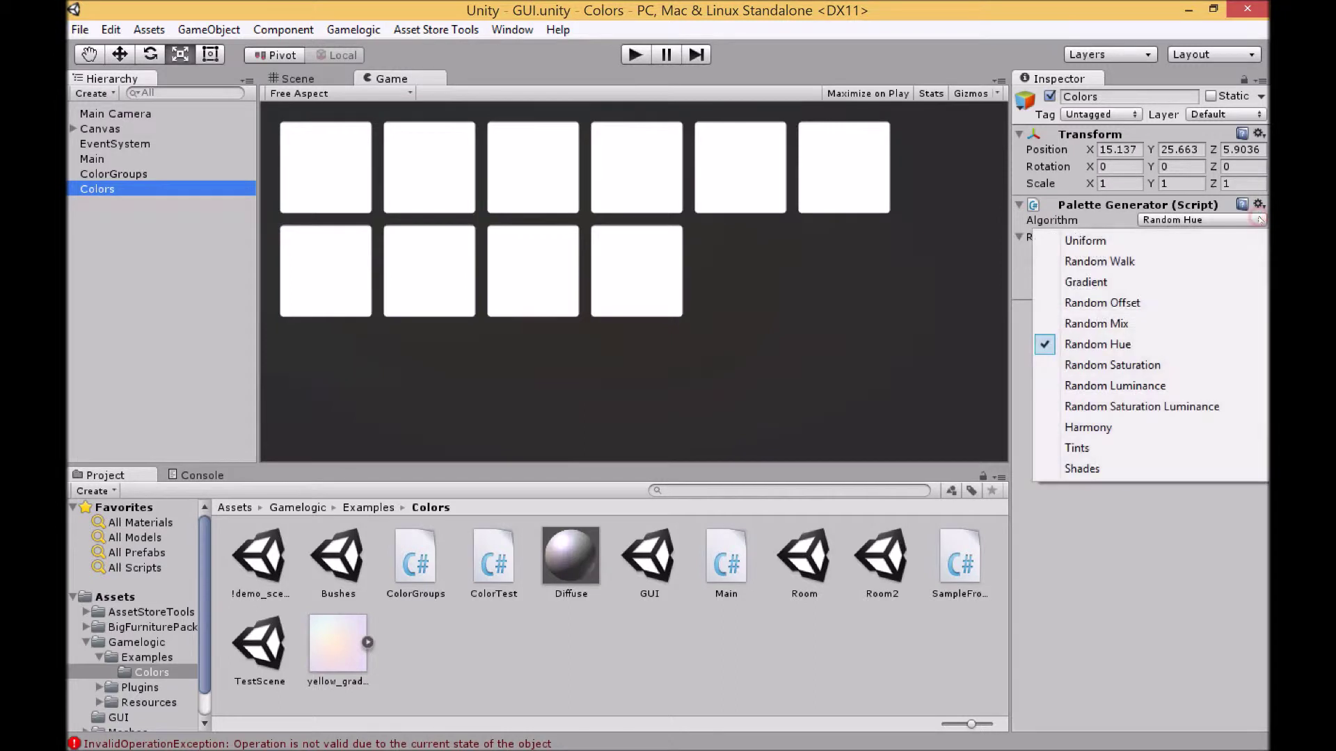
pyautogui.click(1174, 455)
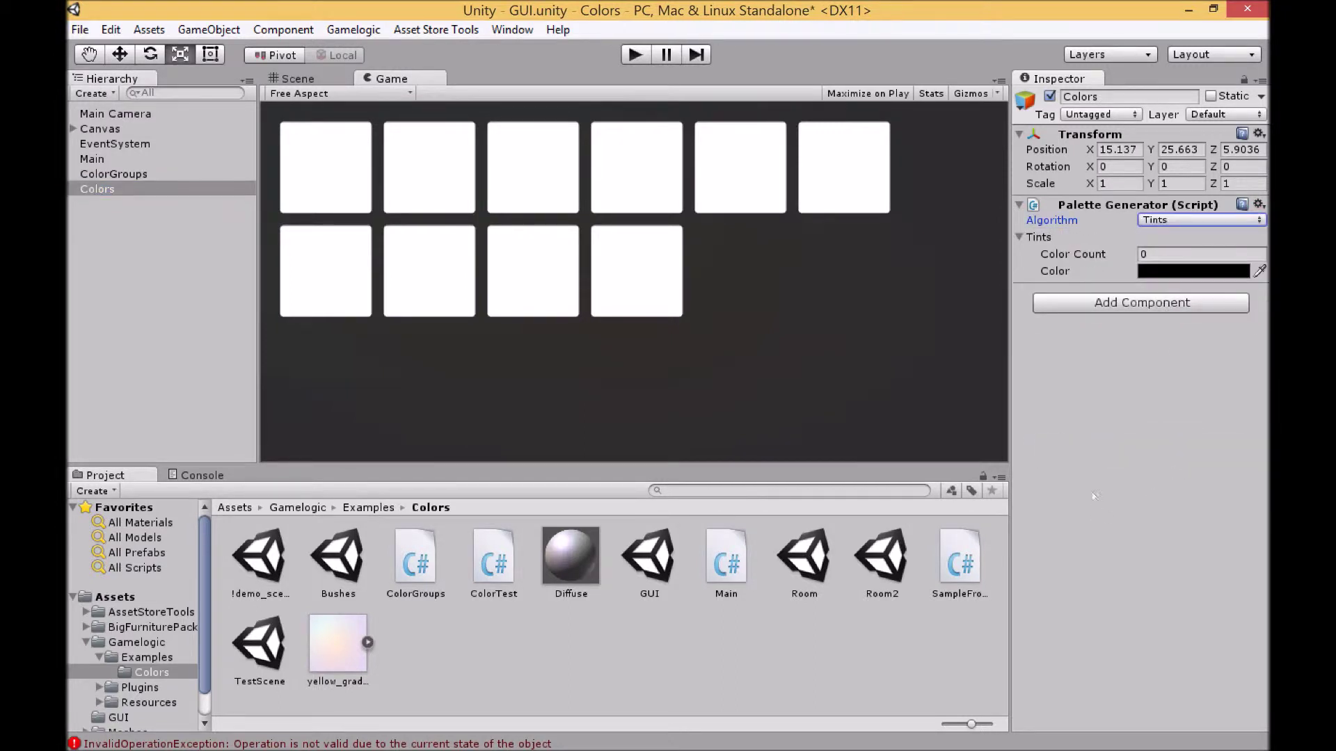
pyautogui.click(1192, 254)
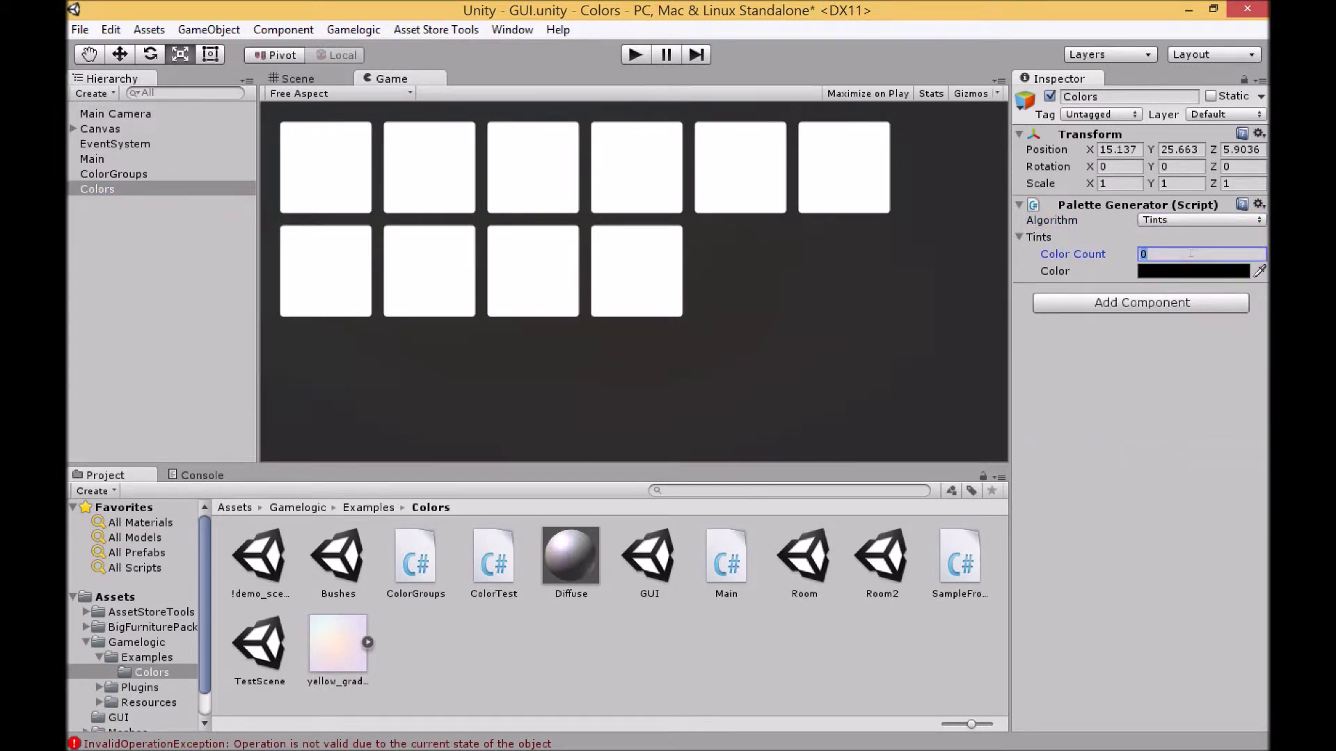
pyautogui.write('15')
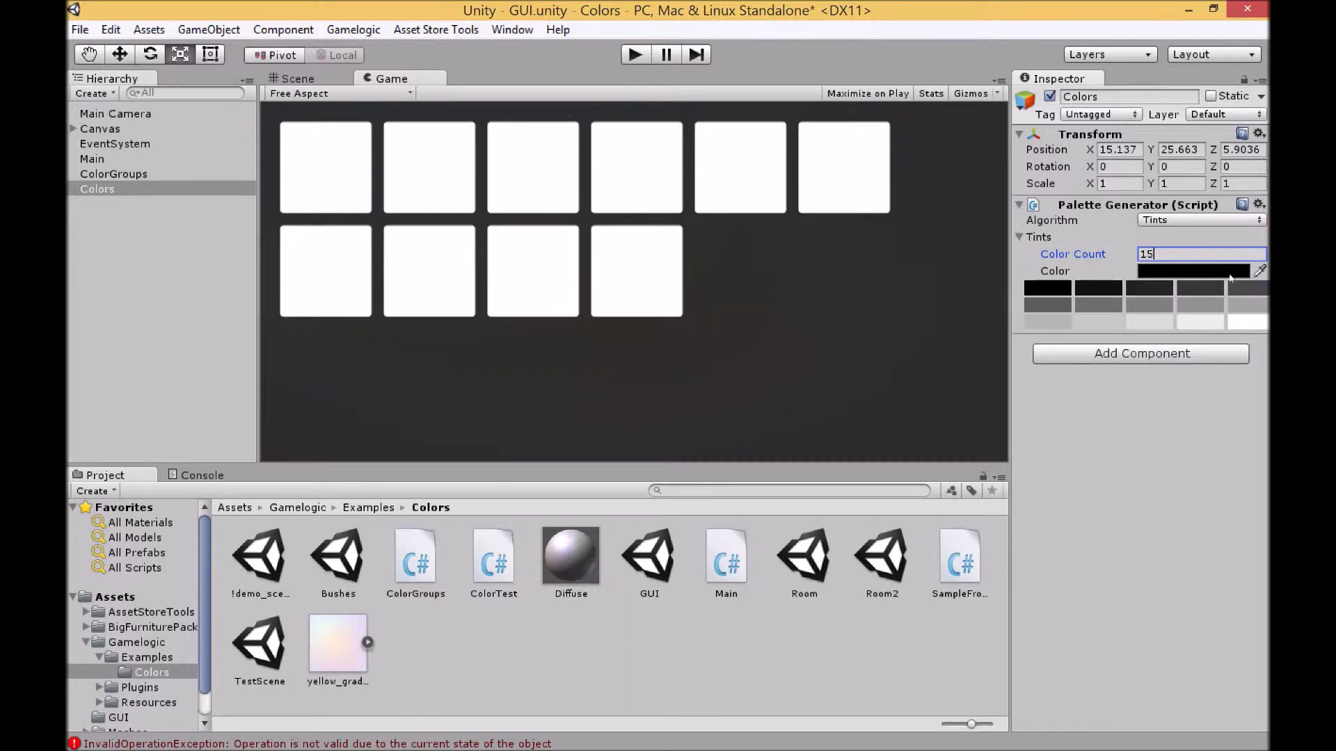
# Choose a red base colour and preview the red-tinted buttons in play mode
pyautogui.click(1230, 271)
pyautogui.click(208, 88)
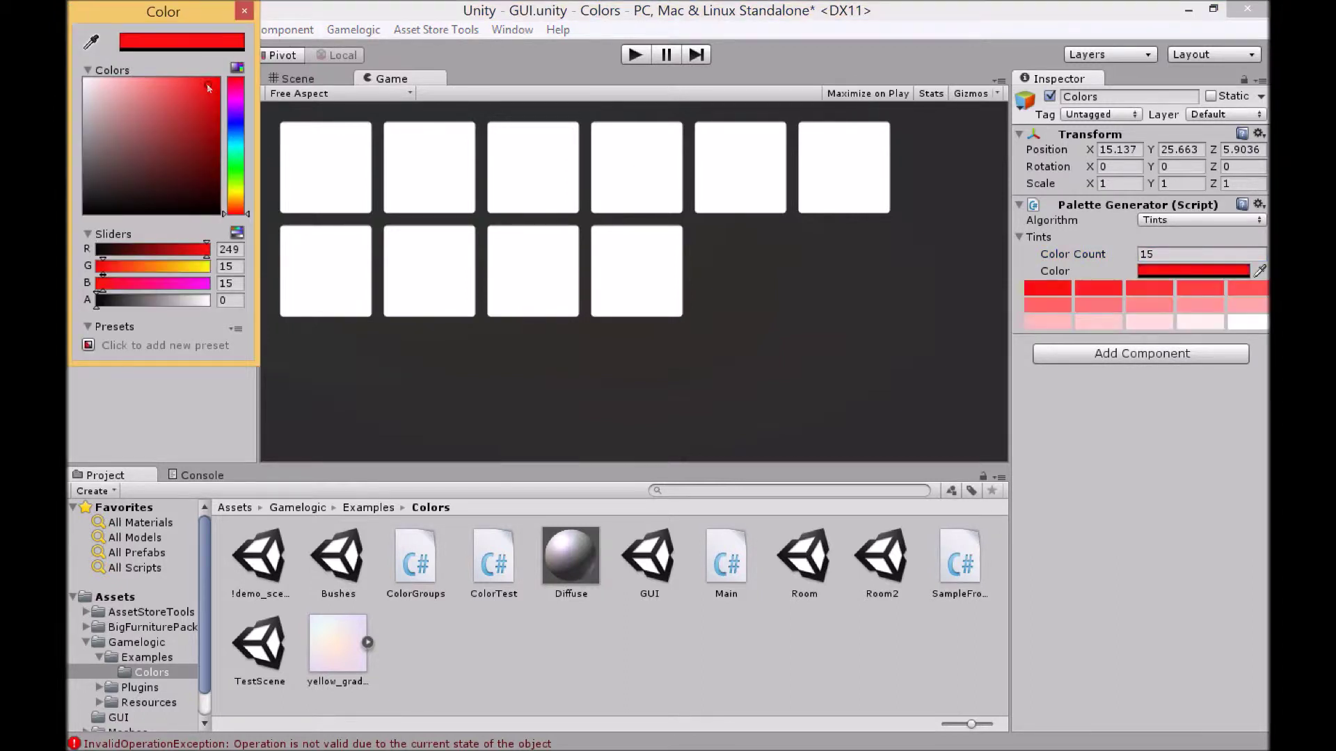
pyautogui.click(244, 10)
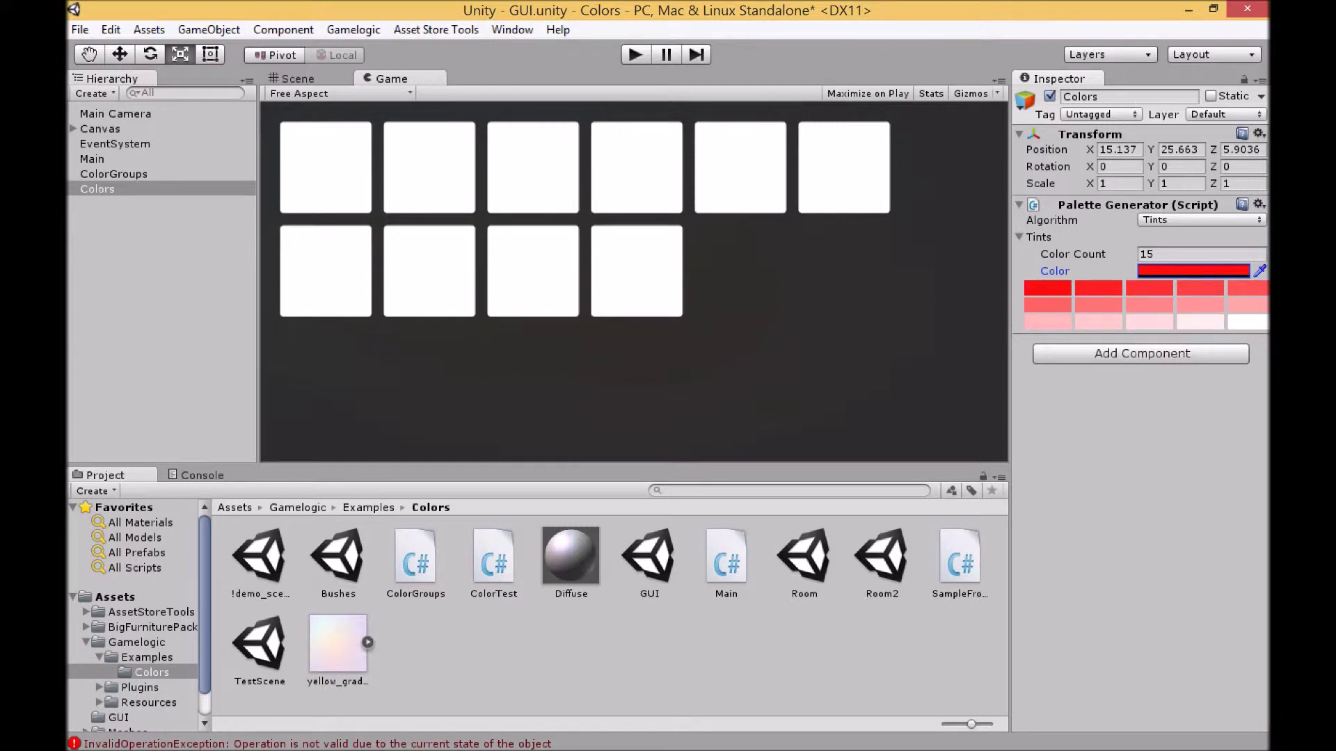
pyautogui.click(634, 55)
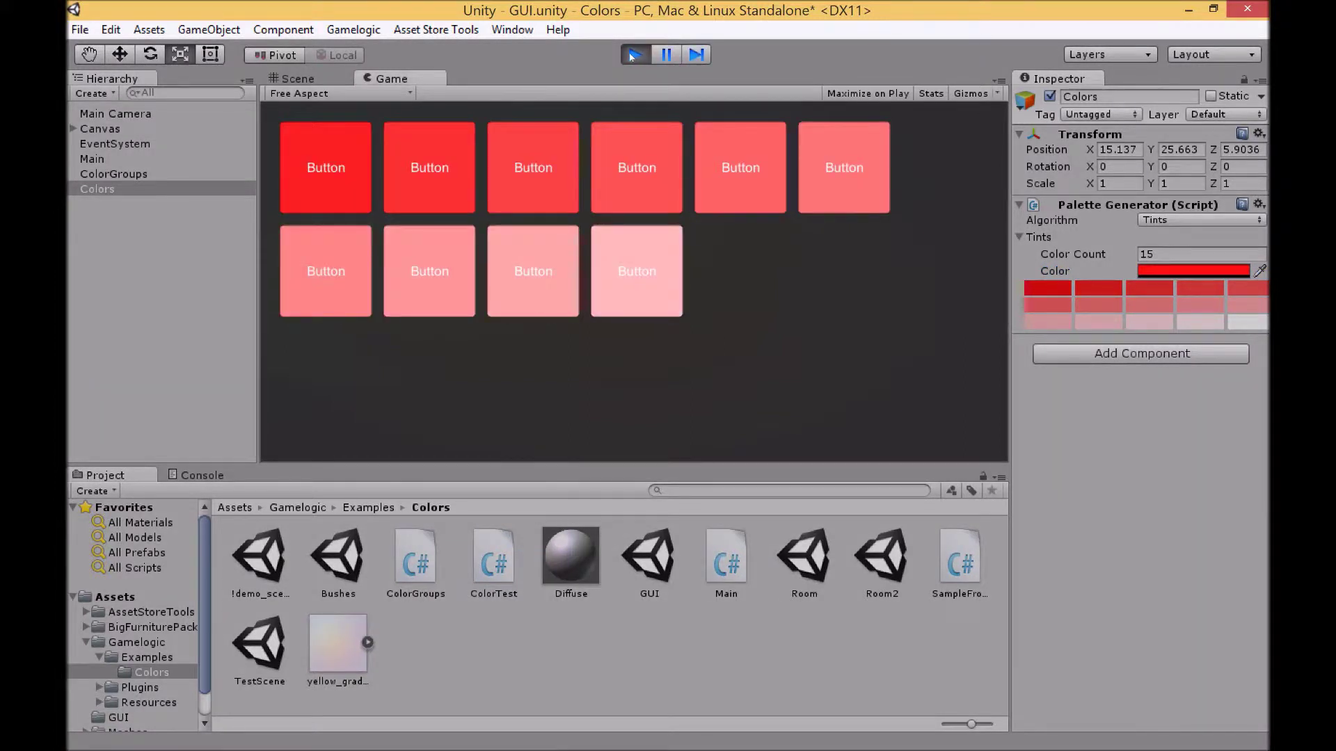
pyautogui.click(632, 56)
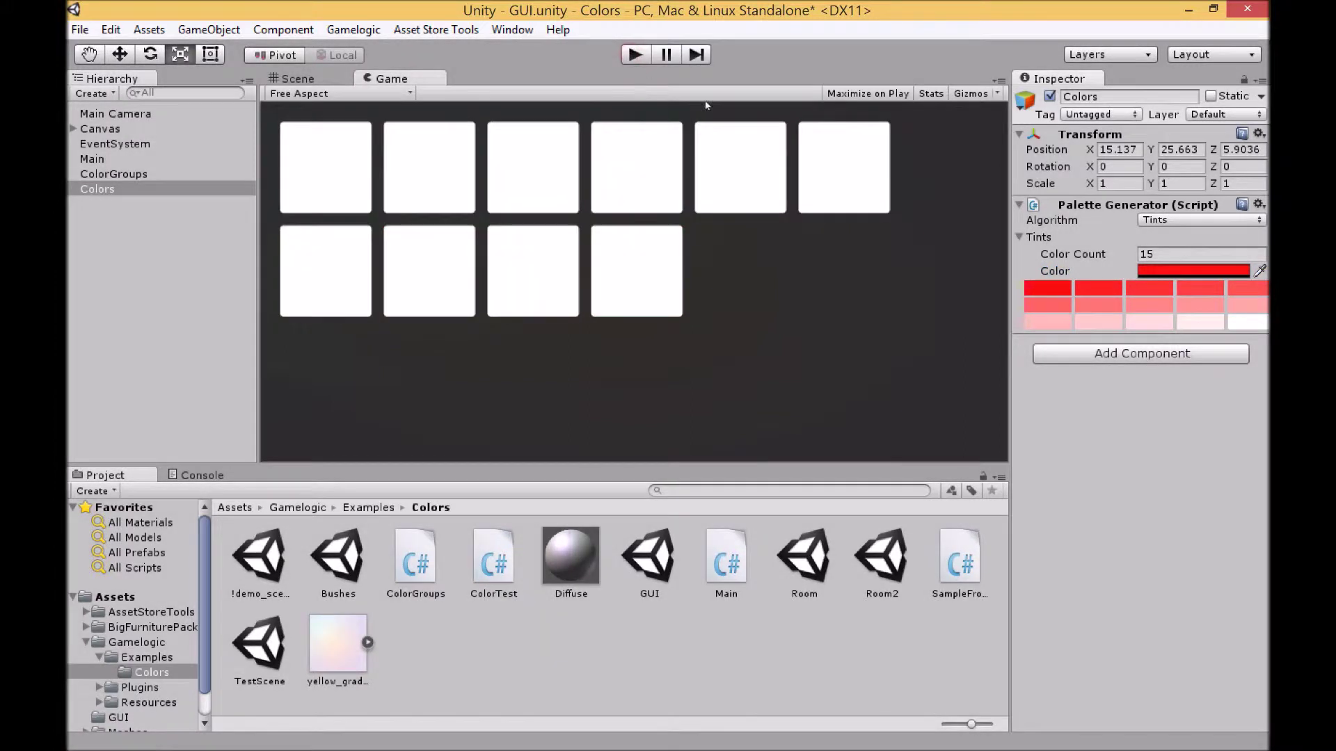
# Switch the GUI palette to Shades with a Color Count of 20
pyautogui.click(1258, 222)
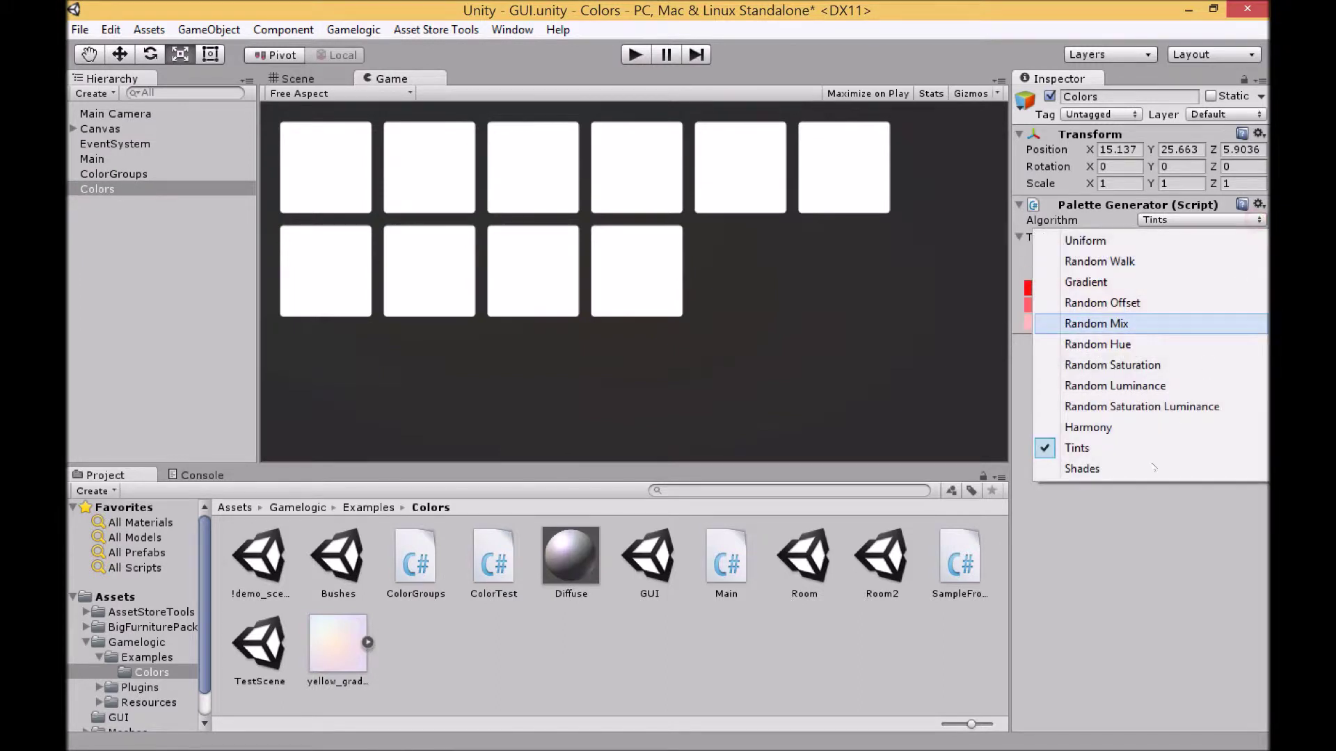
pyautogui.click(1144, 477)
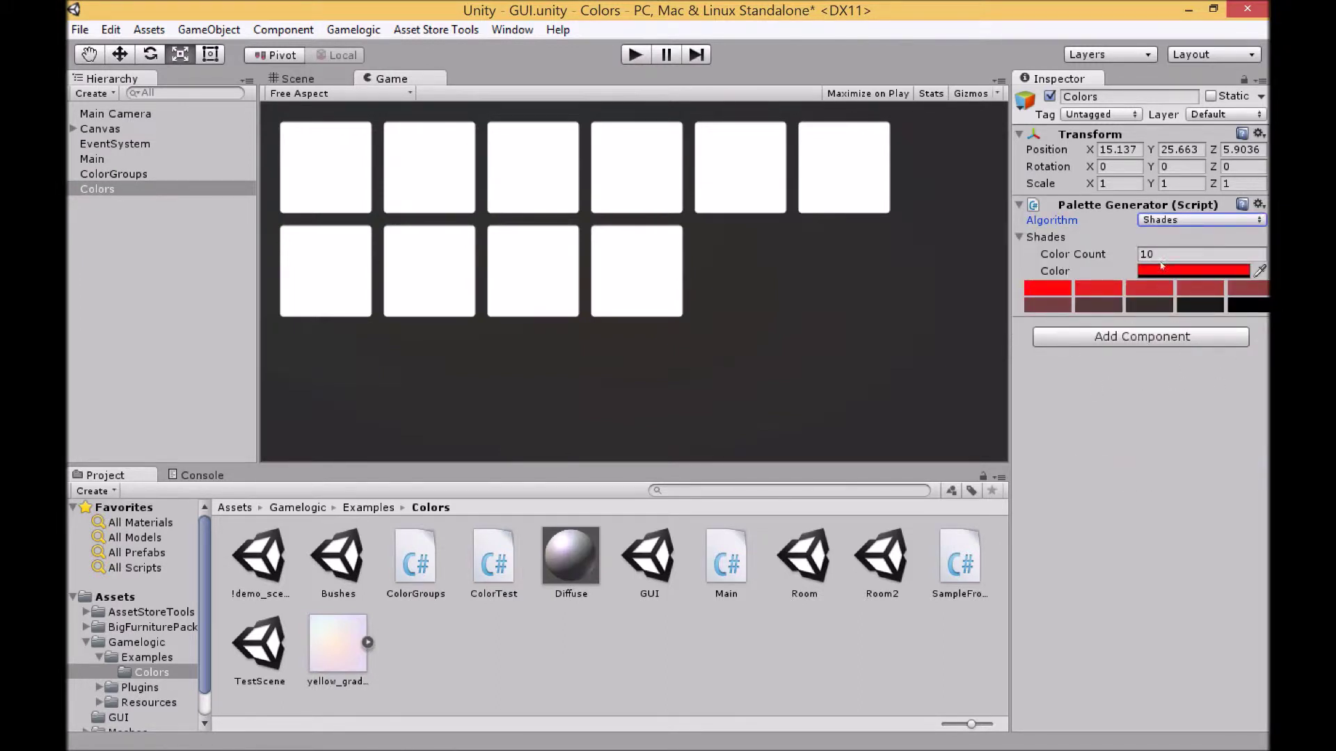
pyautogui.click(1189, 254)
pyautogui.write('2')
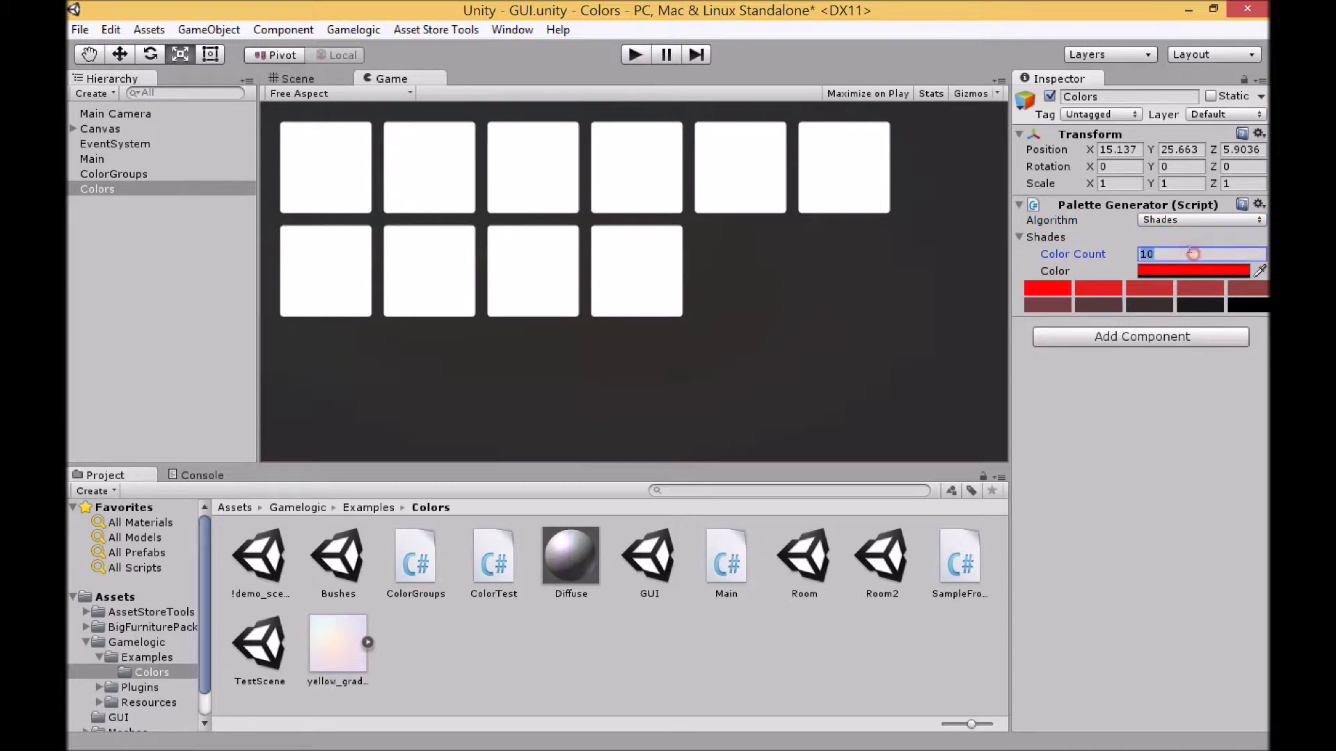
pyautogui.write('0')
pyautogui.click(1166, 426)
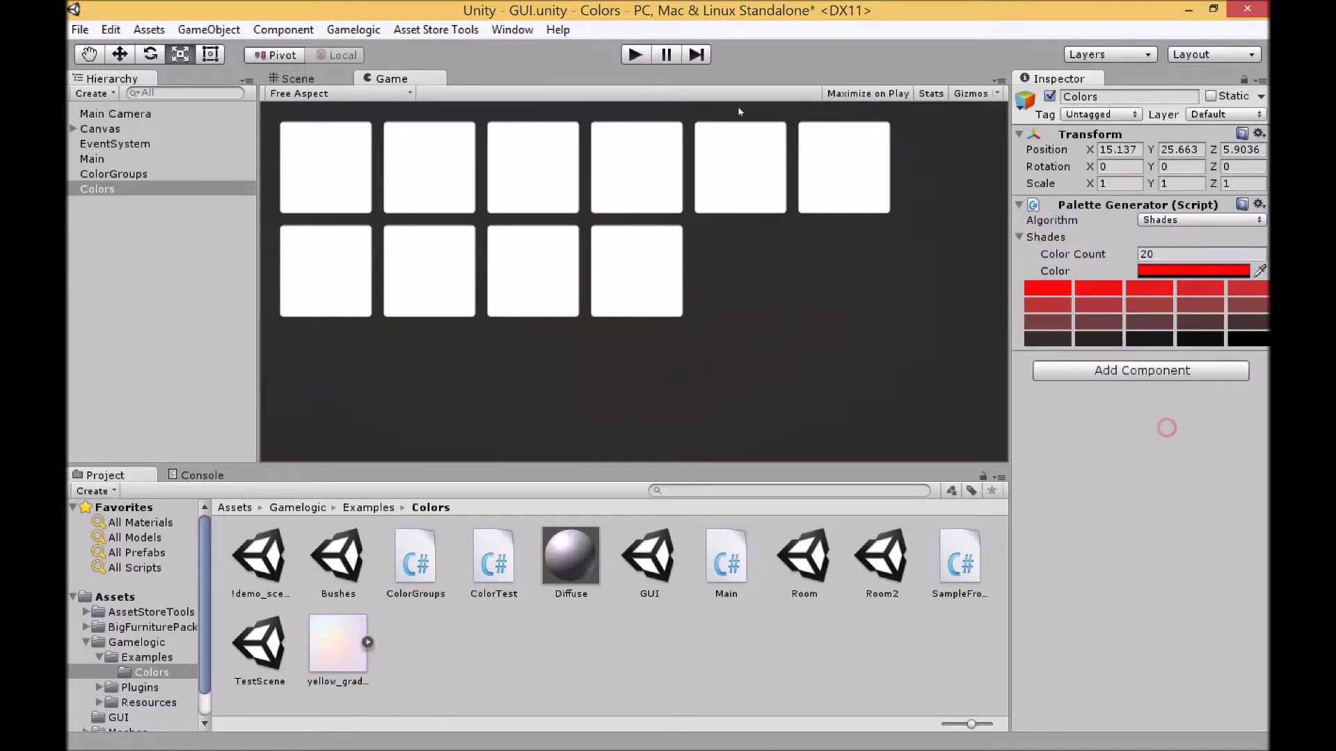
# Preview the red-to-black button shades in play mode, then open !demo_scene
pyautogui.click(634, 54)
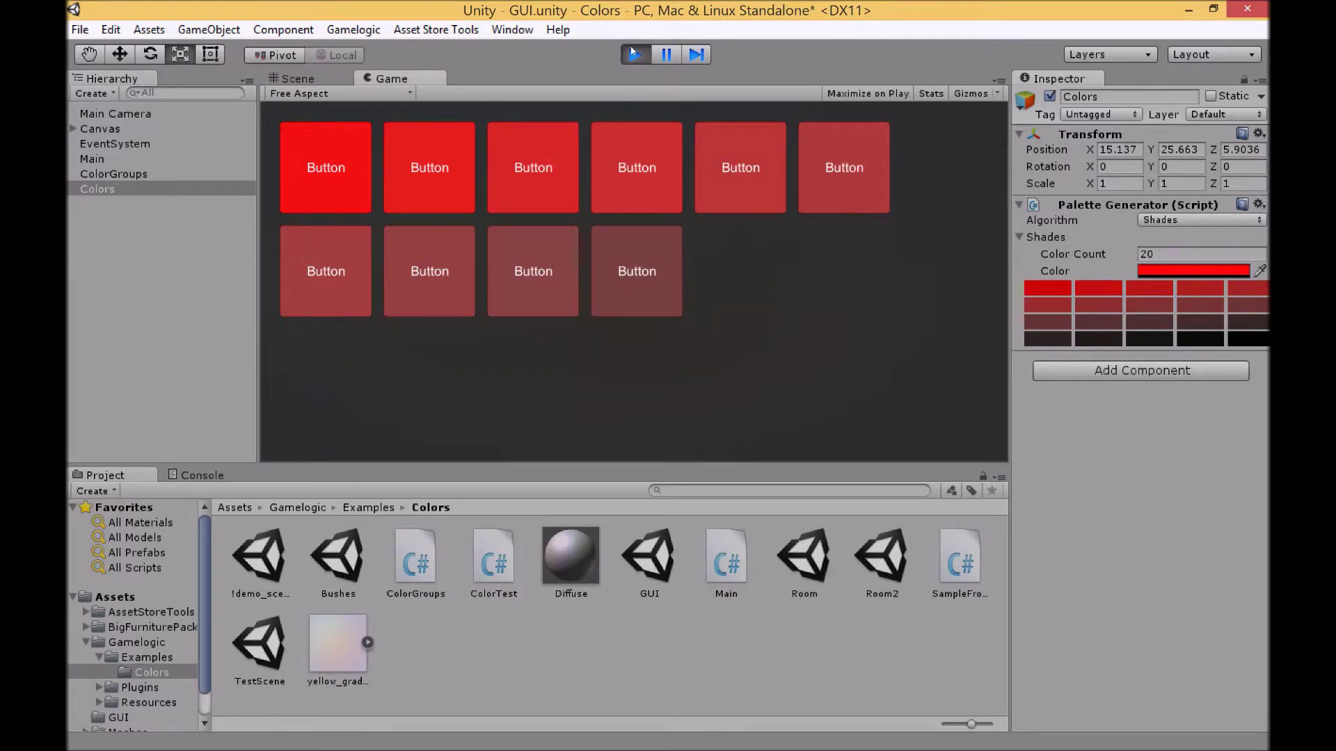
pyautogui.click(633, 53)
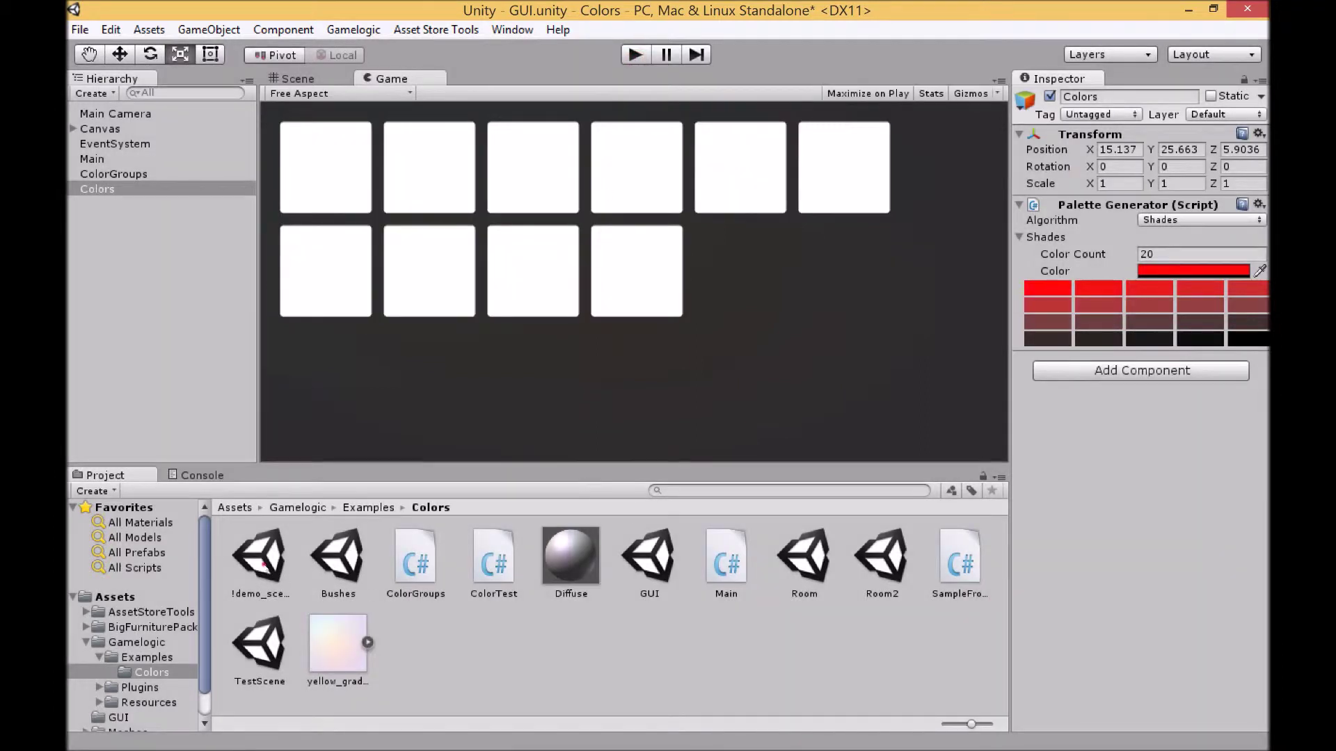
pyautogui.doubleClick(261, 560)
# Load !demo_scene and review the Colors object's 20-colour Random Offset palette and Color Groups
pyautogui.click(715, 425)
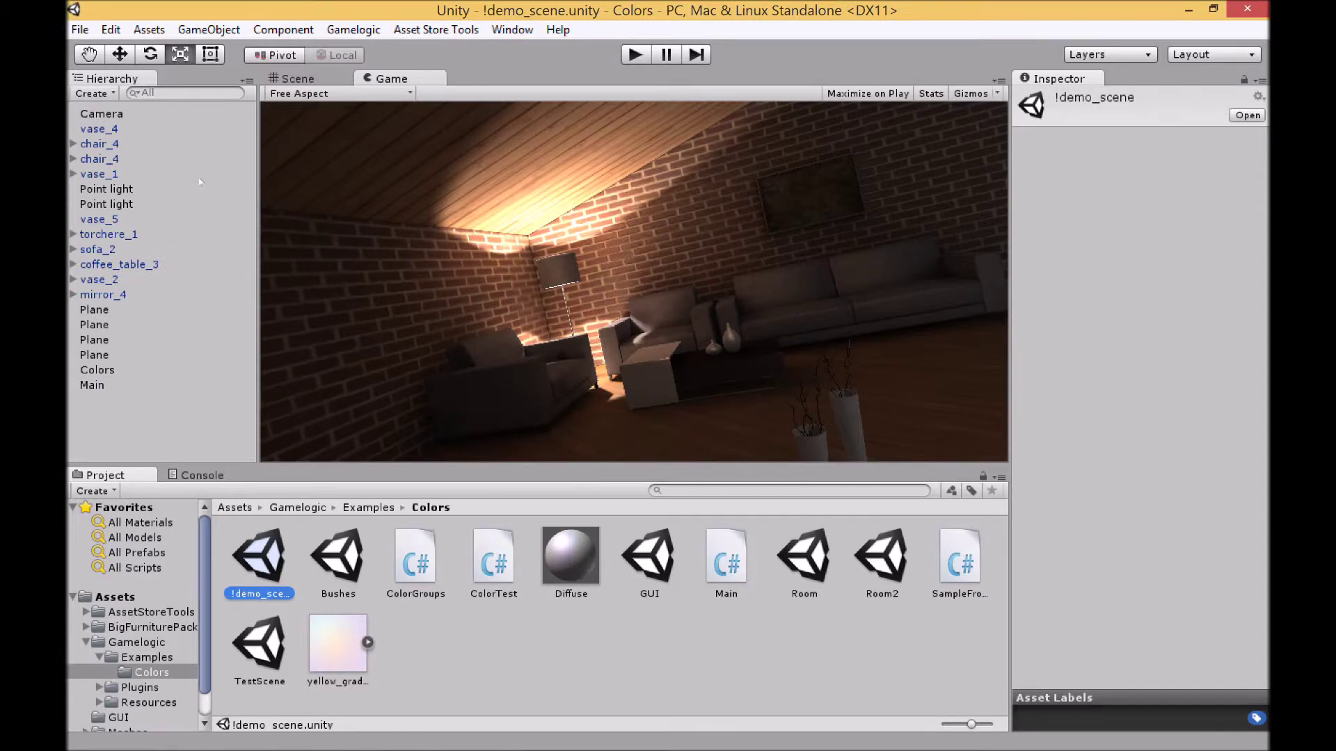
pyautogui.click(101, 370)
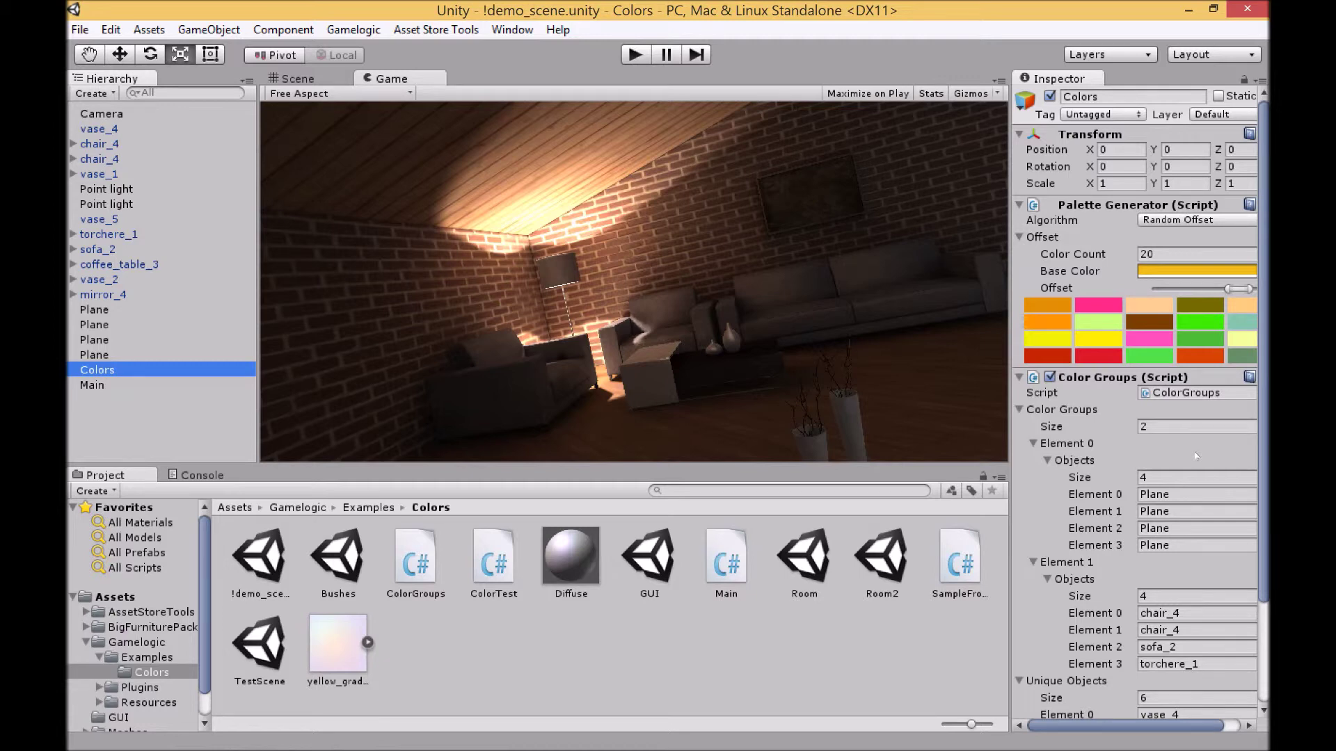
pyautogui.moveTo(1262, 423); pyautogui.dragTo(1263, 520)
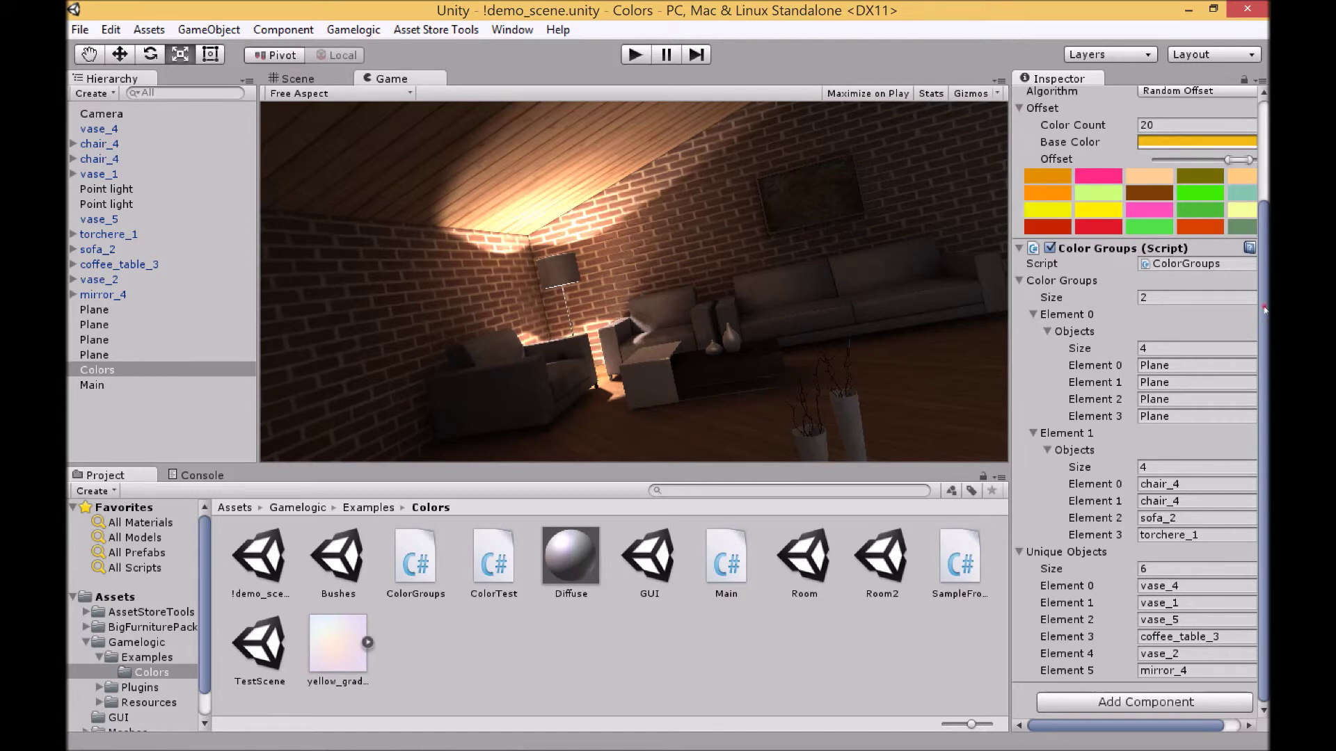
pyautogui.moveTo(1265, 309); pyautogui.dragTo(1142, 243)
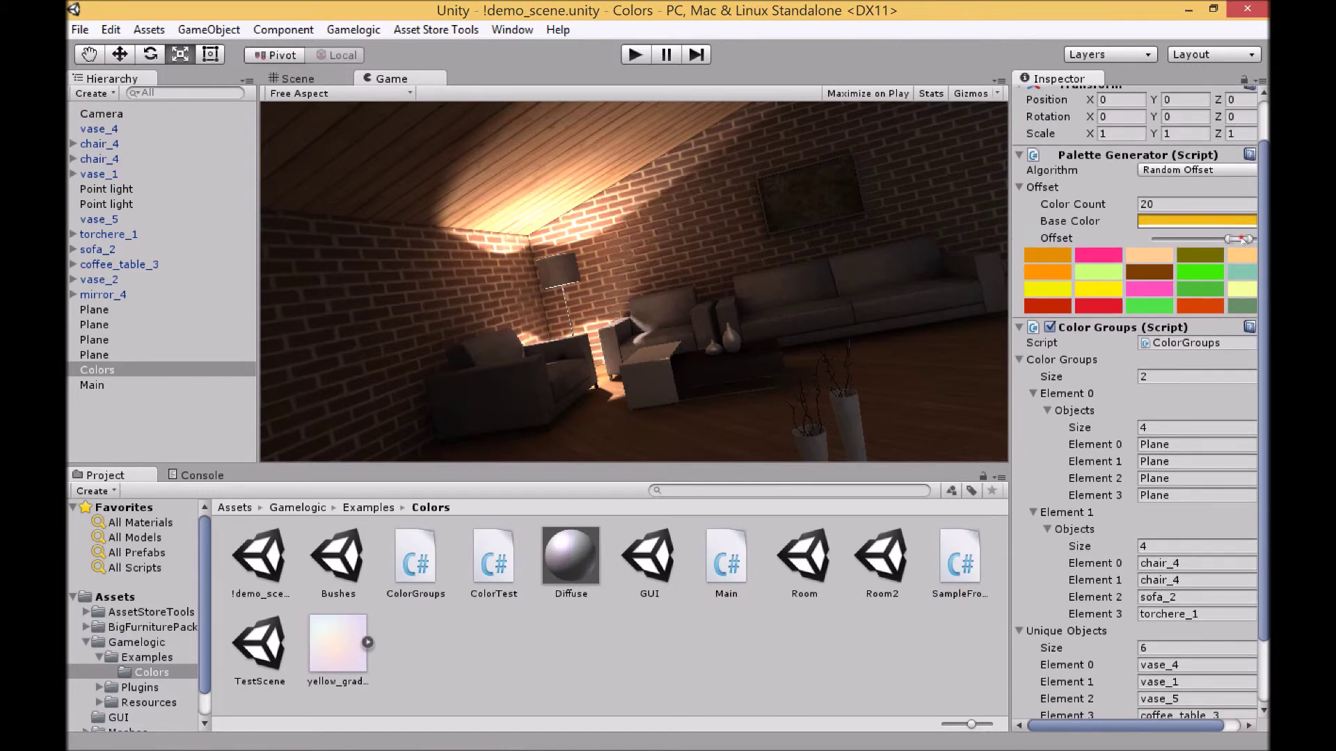
# Max out the palette Offset, run !demo_scene, and regenerate the room's colours into dark greens and yellows
pyautogui.moveTo(1244, 241); pyautogui.dragTo(1253, 240)
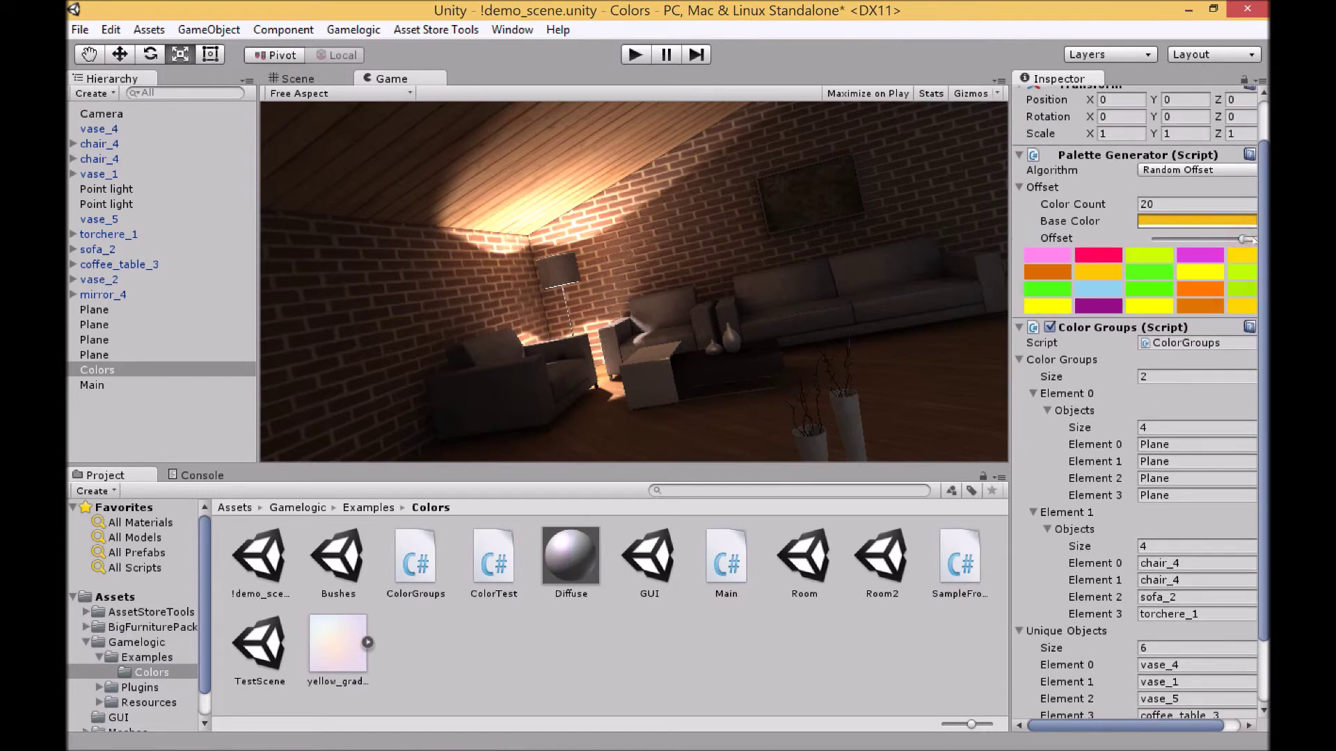
pyautogui.click(635, 56)
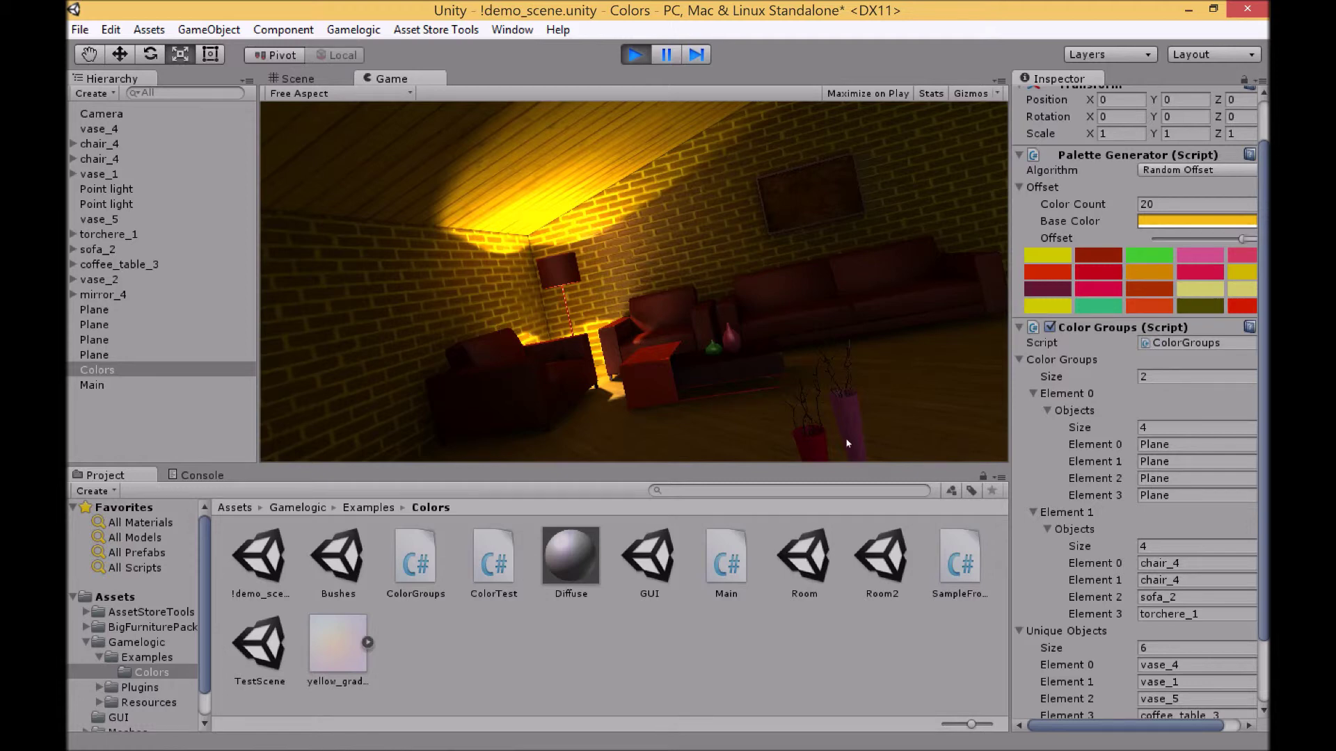
pyautogui.click(958, 394)
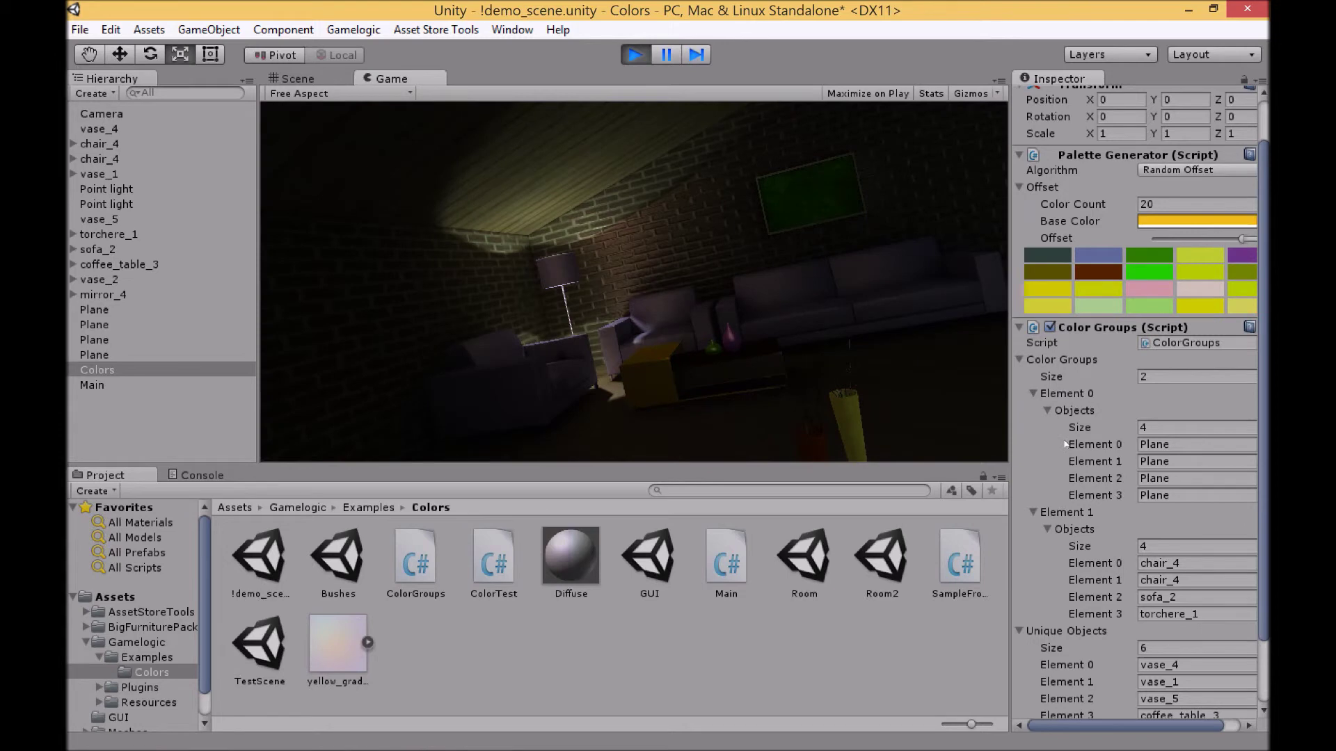